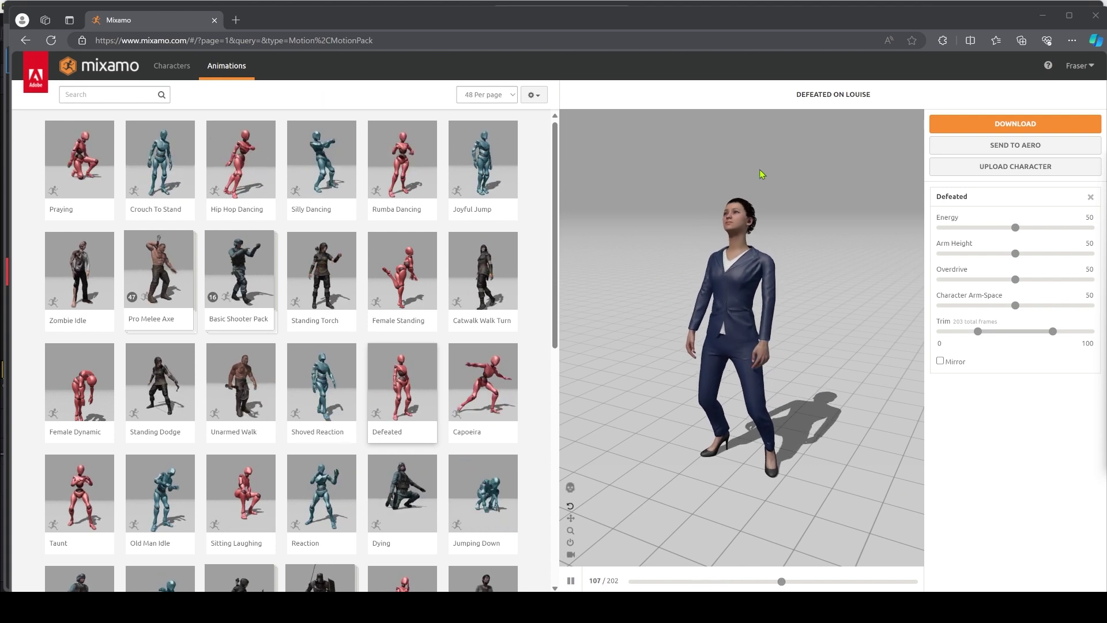
# Step: Switch Louise's preview from Defeated to the Capoeira animation and focus the library search box
pyautogui.click(488, 376)
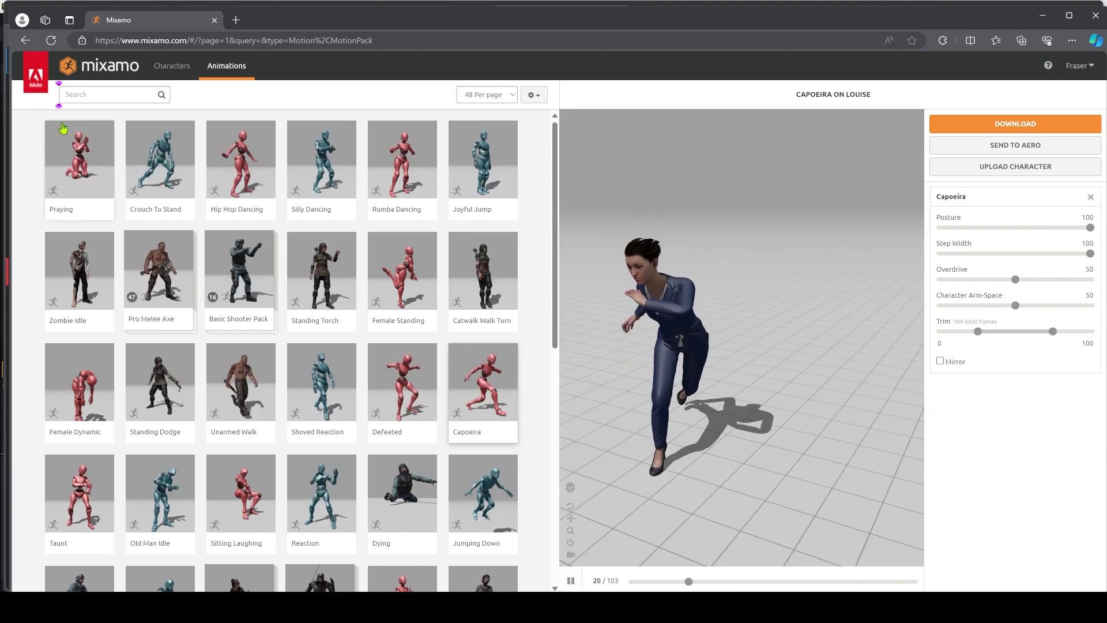
pyautogui.click(105, 95)
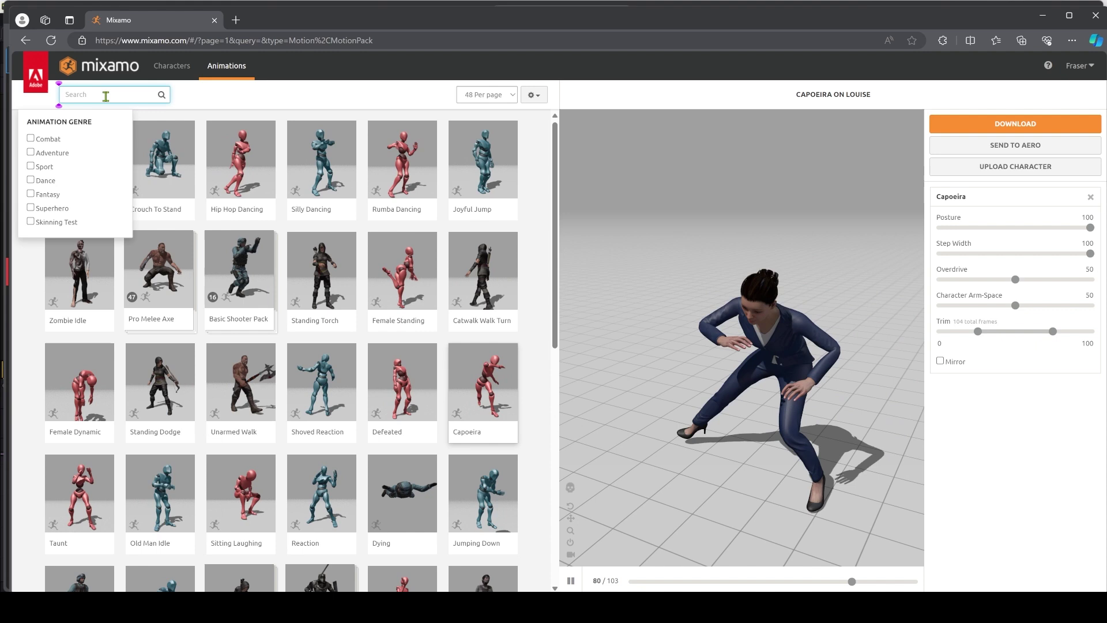
# Step: Search Characters for 'y Bot', use it as the character, then pause the Capoeira preview
pyautogui.click(172, 66)
pyautogui.click(108, 92)
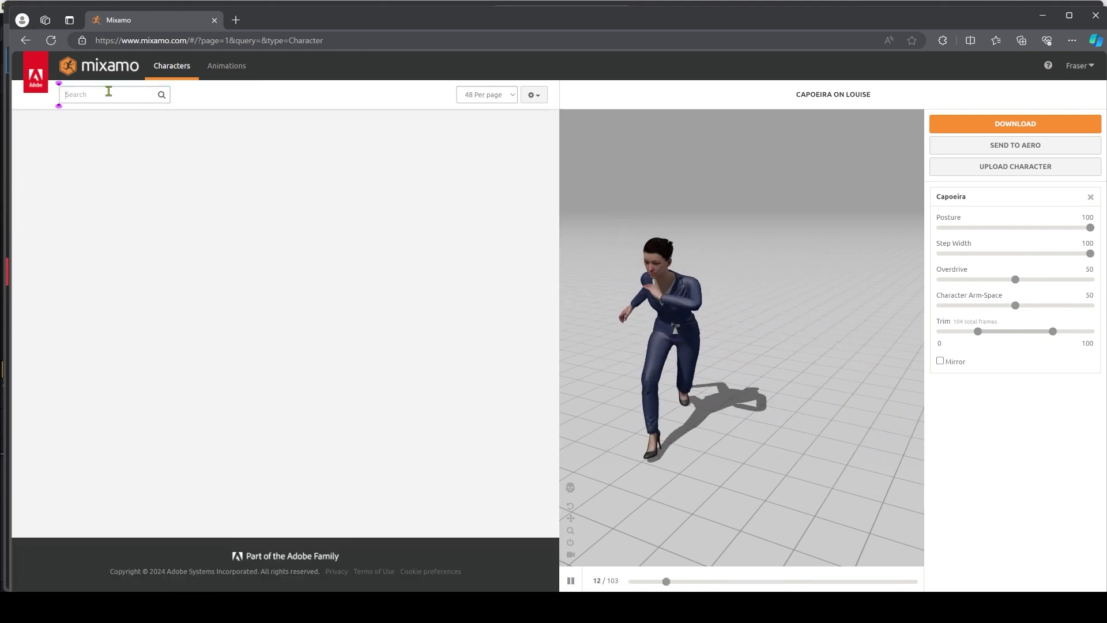
pyautogui.write('y Bot')
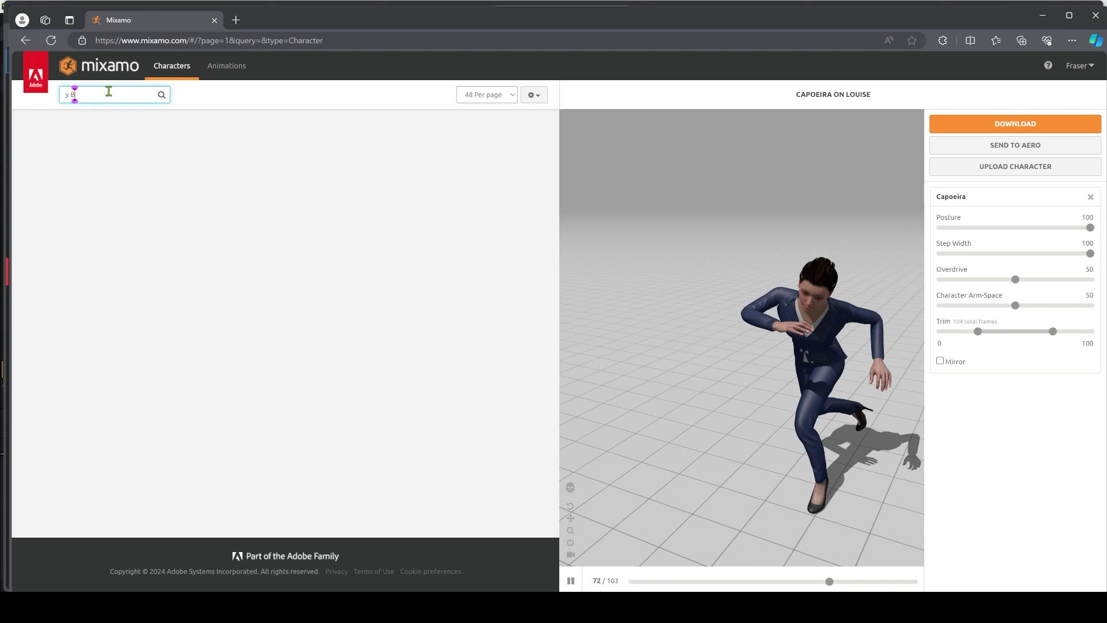
pyautogui.press('Return')
pyautogui.click(278, 188)
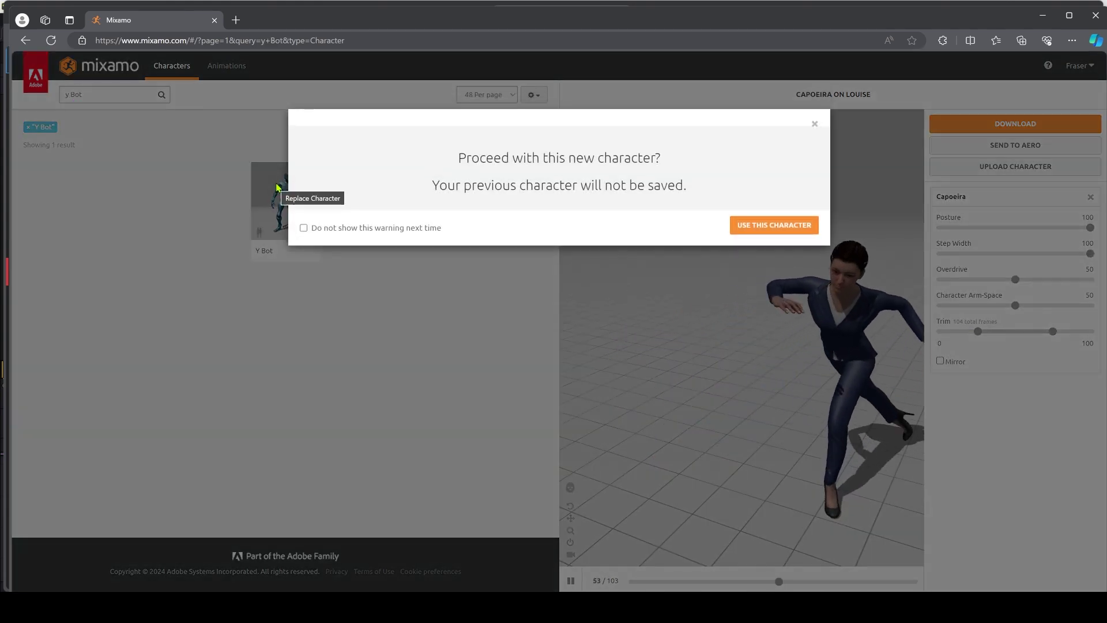
pyautogui.click(805, 231)
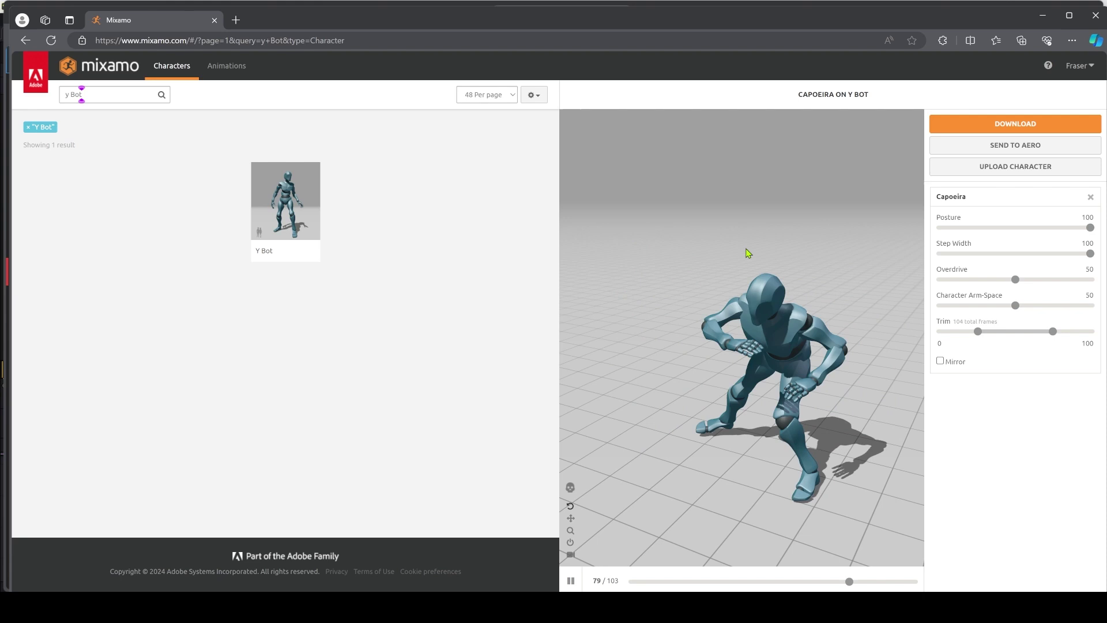
pyautogui.click(570, 581)
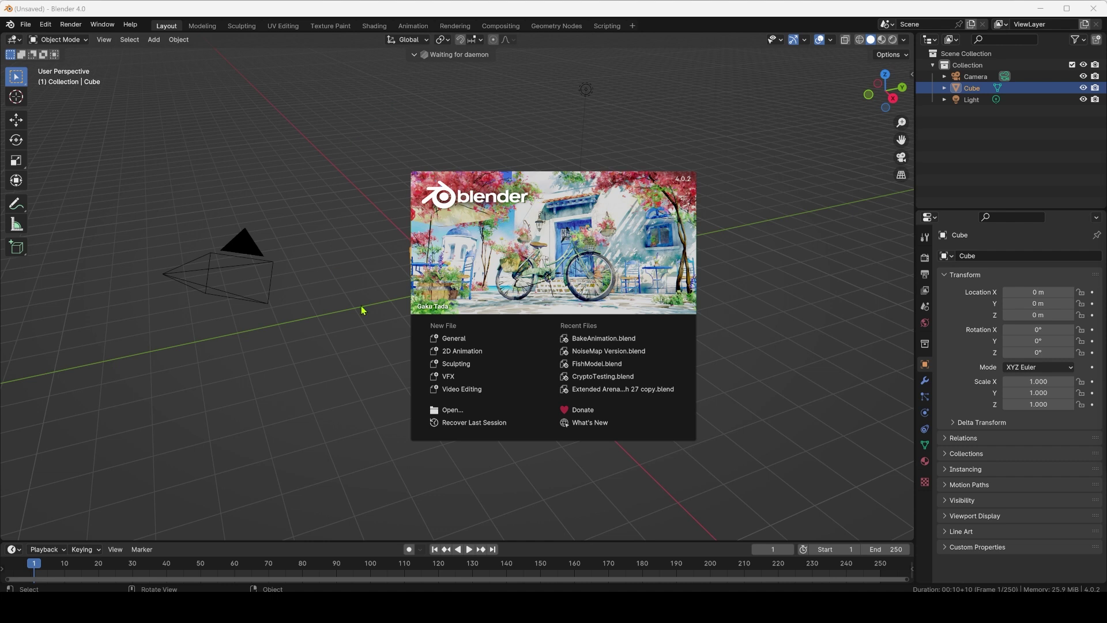
# Step: Start a new General scene and delete the default cube, camera and light
pyautogui.click(464, 339)
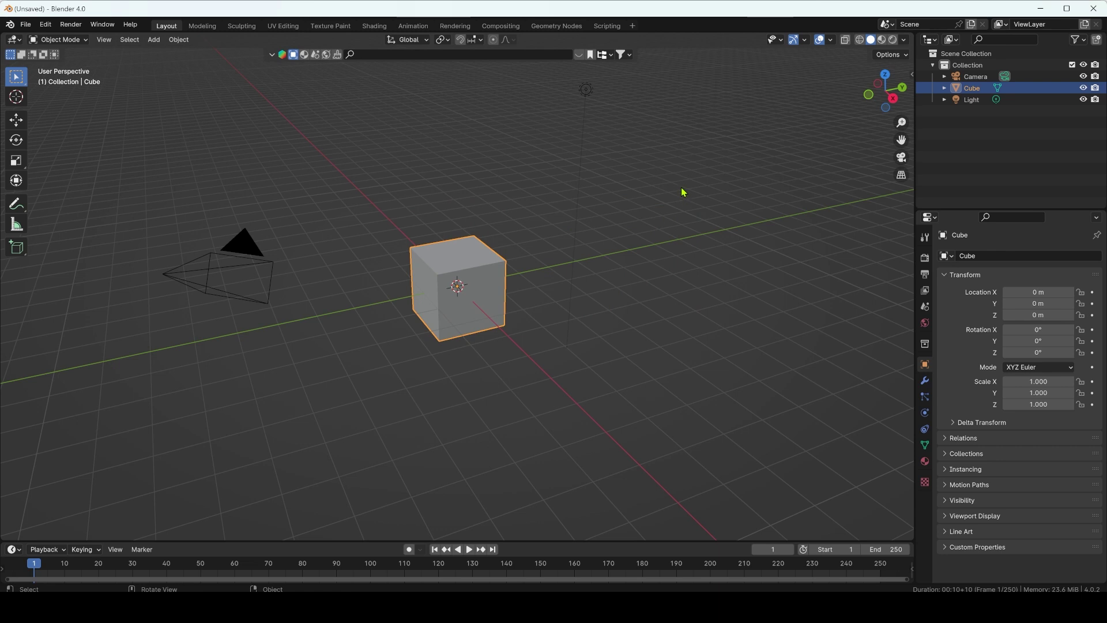
pyautogui.press('a')
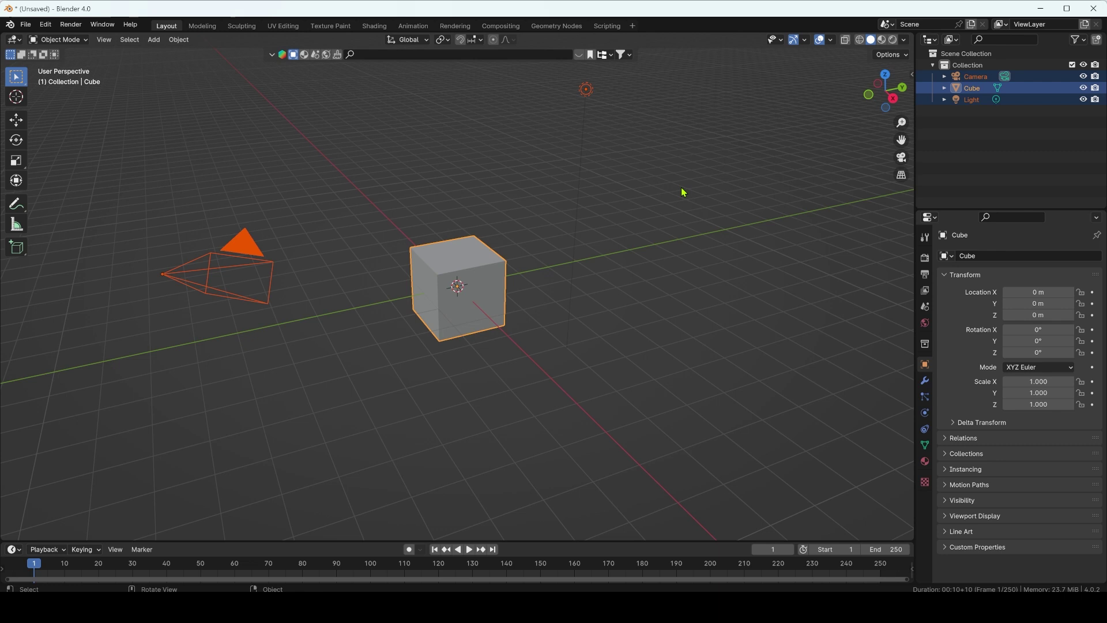
pyautogui.press('x')
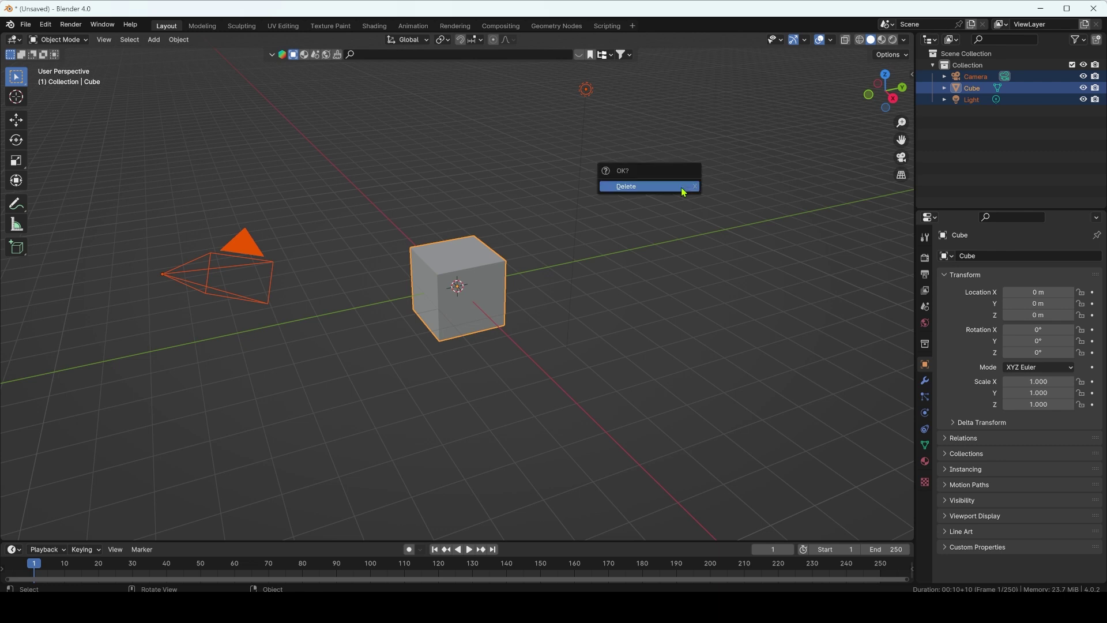
pyautogui.click(683, 186)
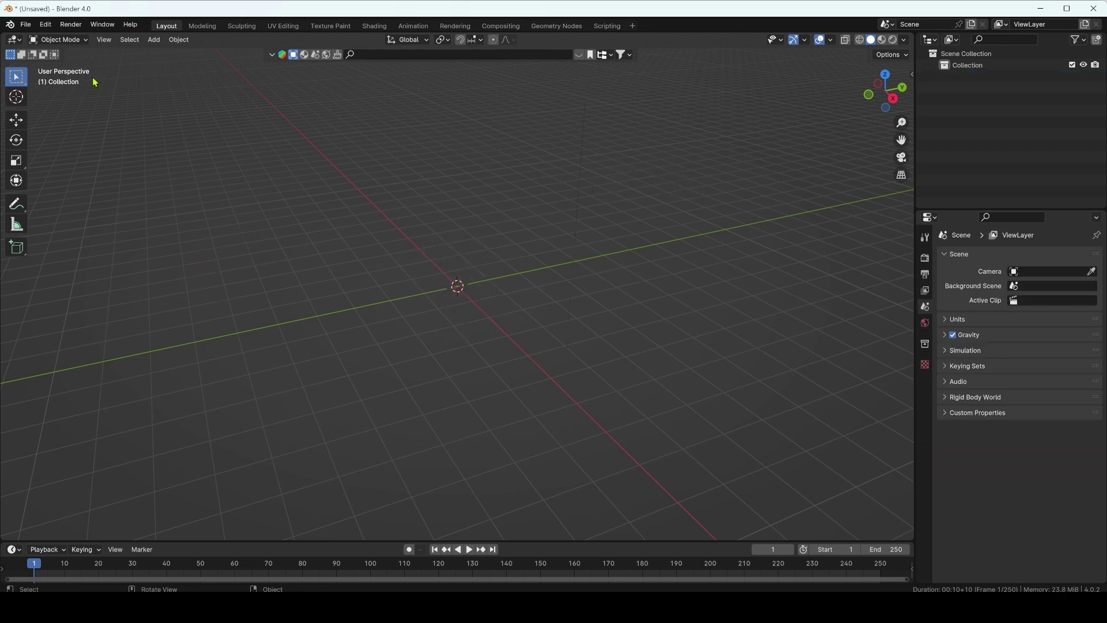
# Step: Begin an FBX import and select Capoeira.fbx
pyautogui.click(28, 28)
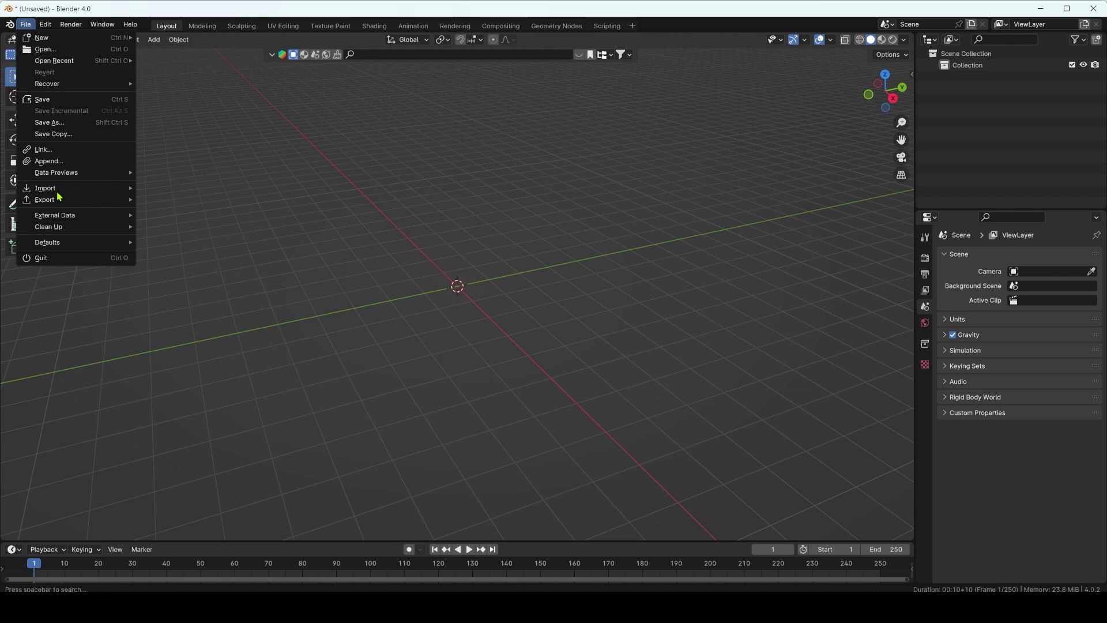
pyautogui.moveTo(61, 187)
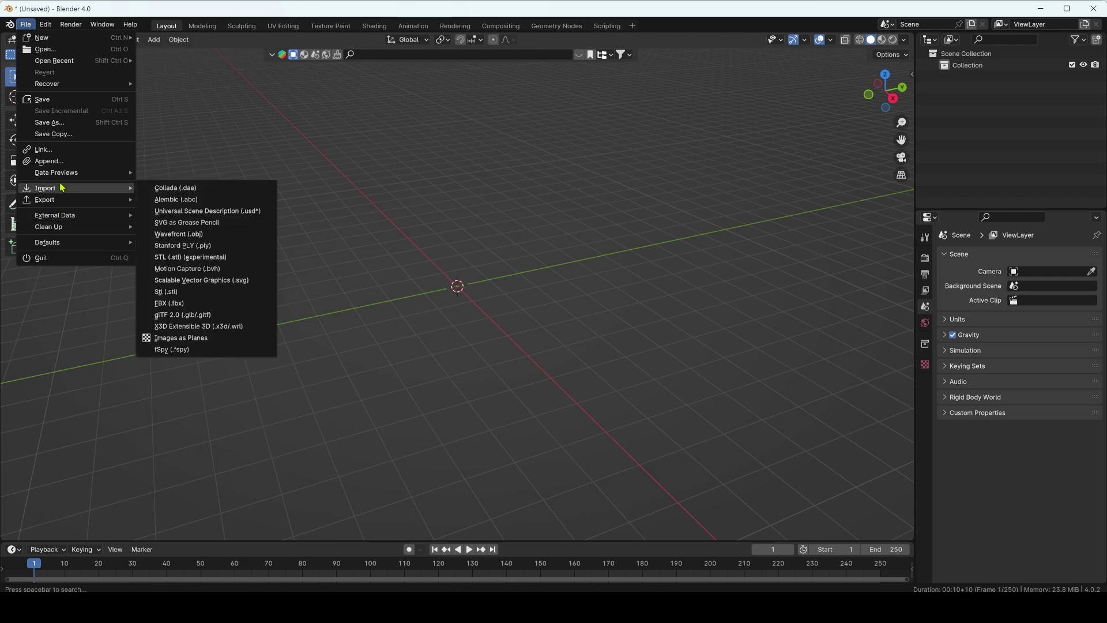
pyautogui.click(194, 304)
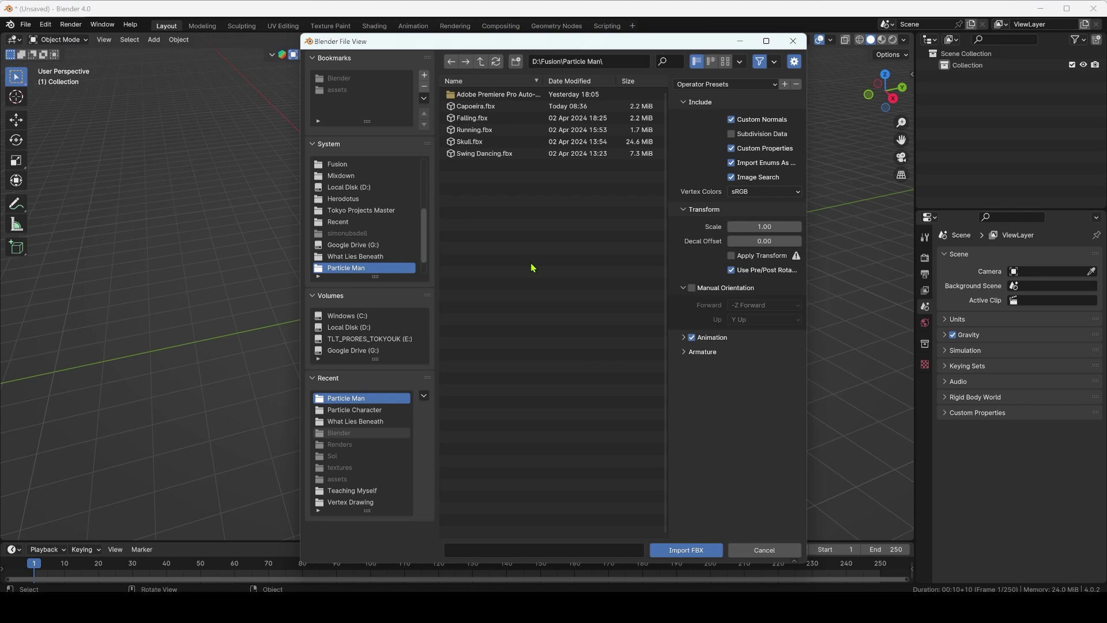
pyautogui.click(475, 108)
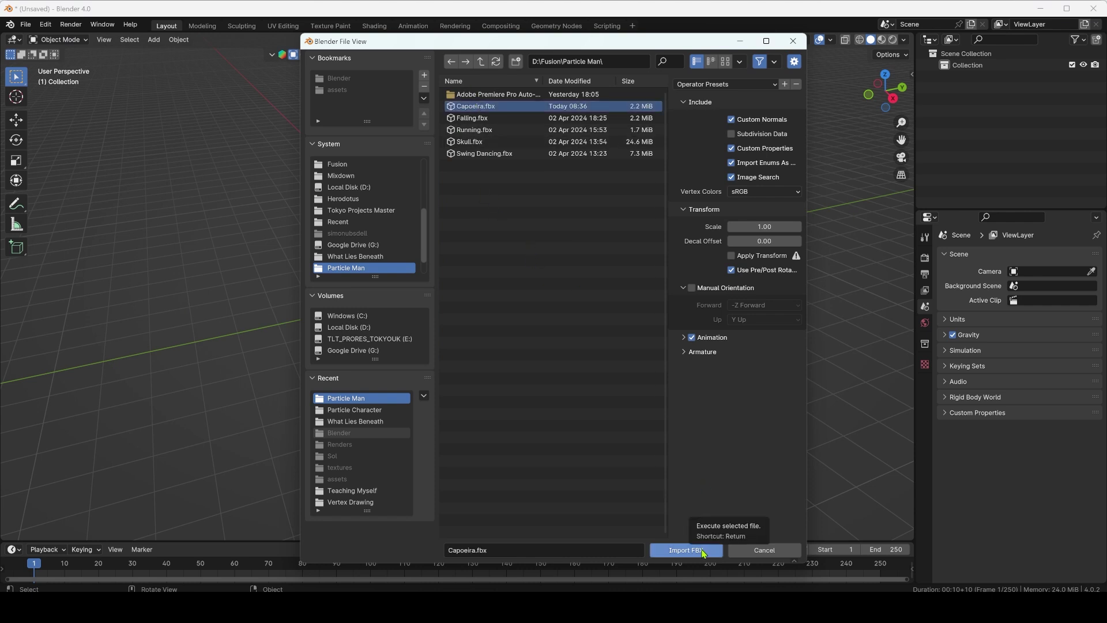
# Step: Import Capoeira.fbx, play it to frame 73, and make the timeline area taller
pyautogui.click(702, 550)
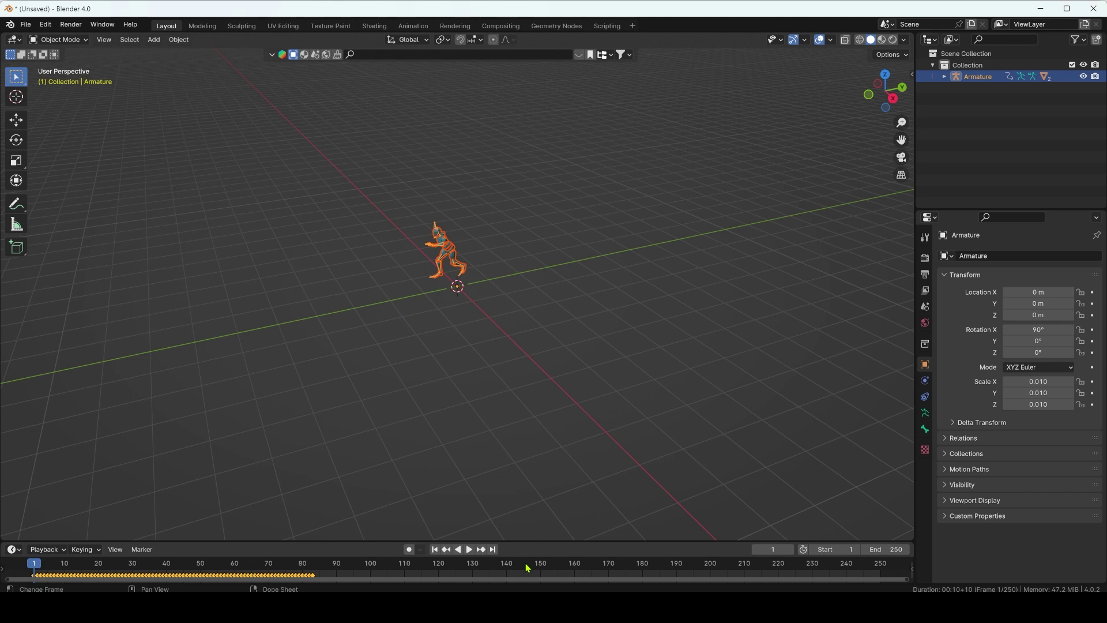
pyautogui.click(468, 551)
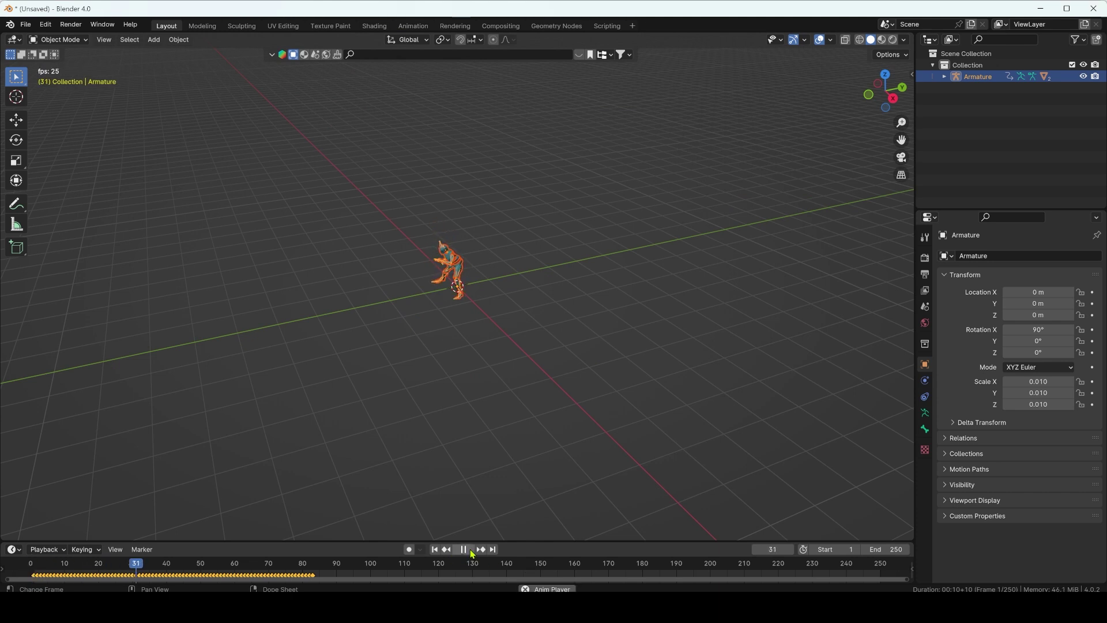
pyautogui.click(464, 549)
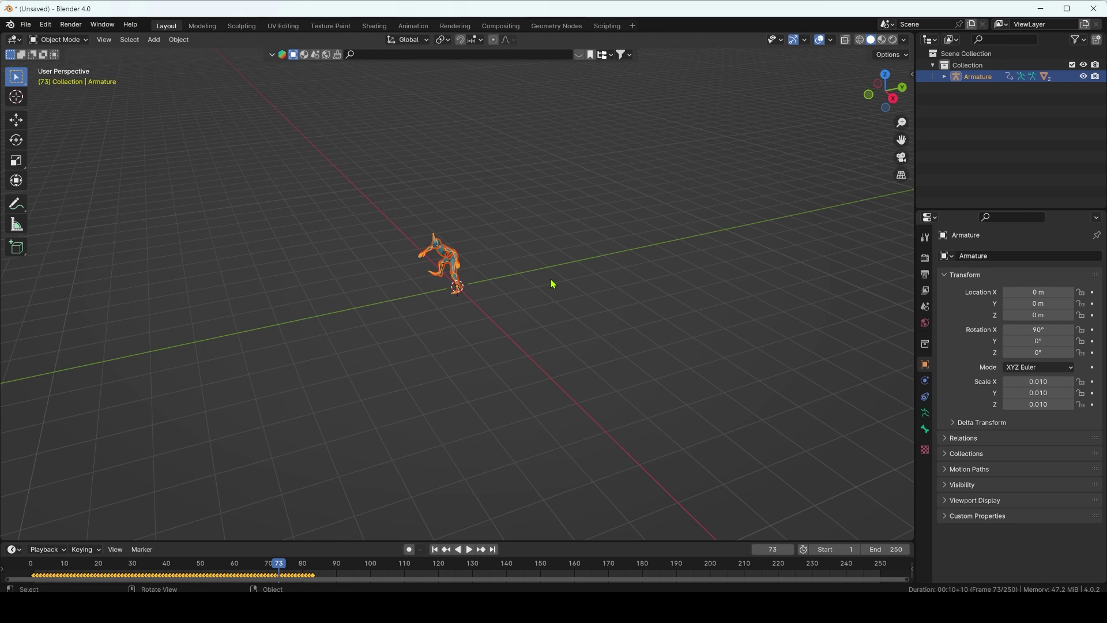
pyautogui.moveTo(192, 539); pyautogui.dragTo(203, 487)
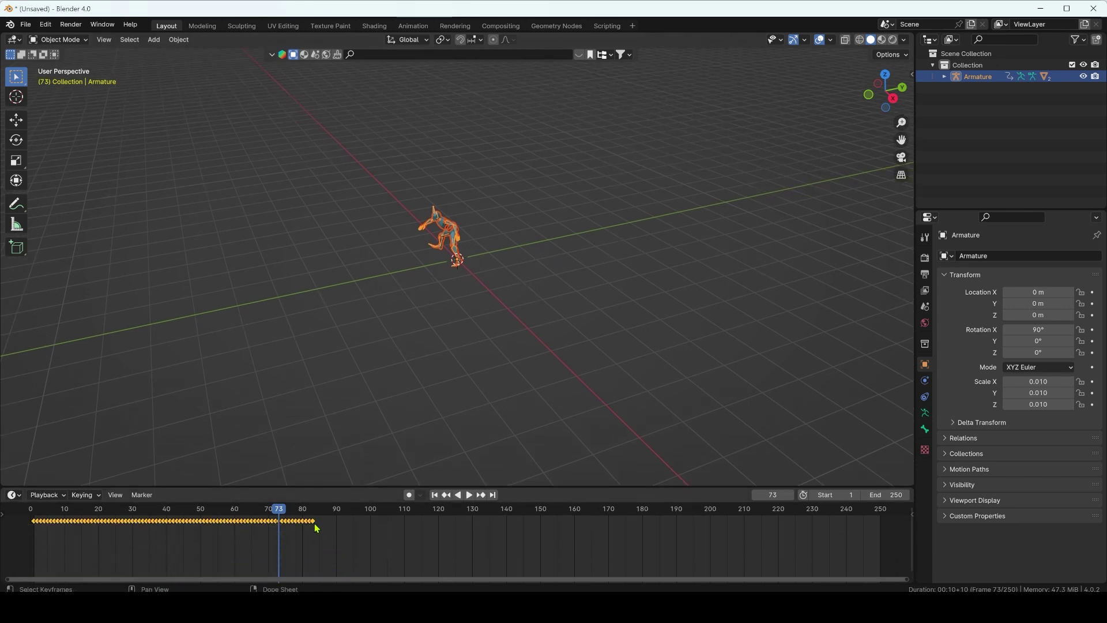
# Step: Turn the timeline area into an enlarged Graph Editor
pyautogui.click(13, 495)
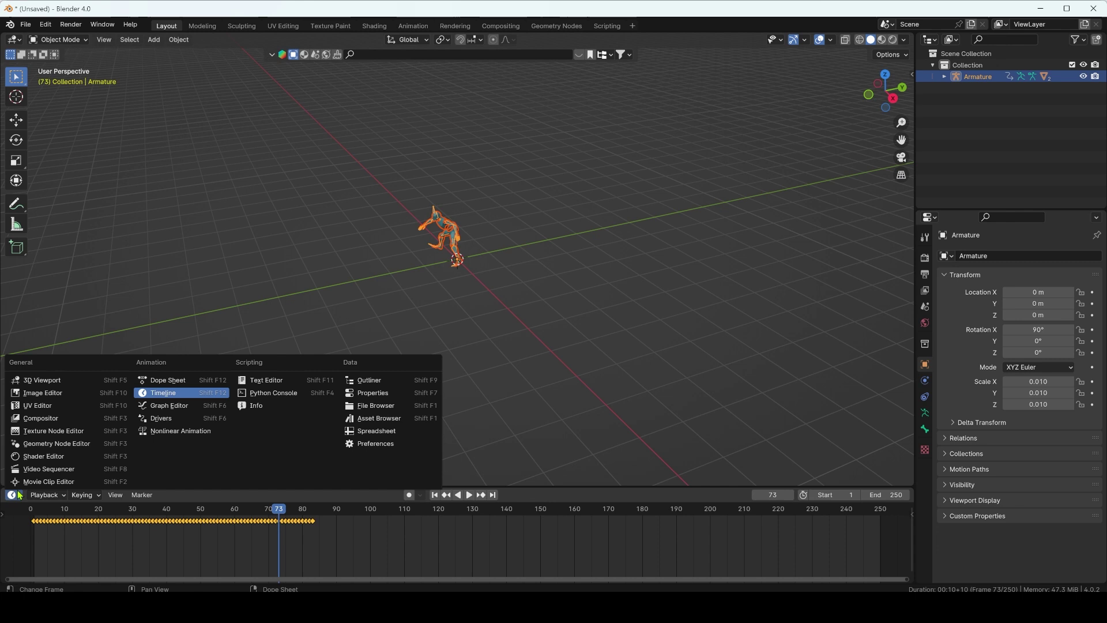
pyautogui.click(169, 406)
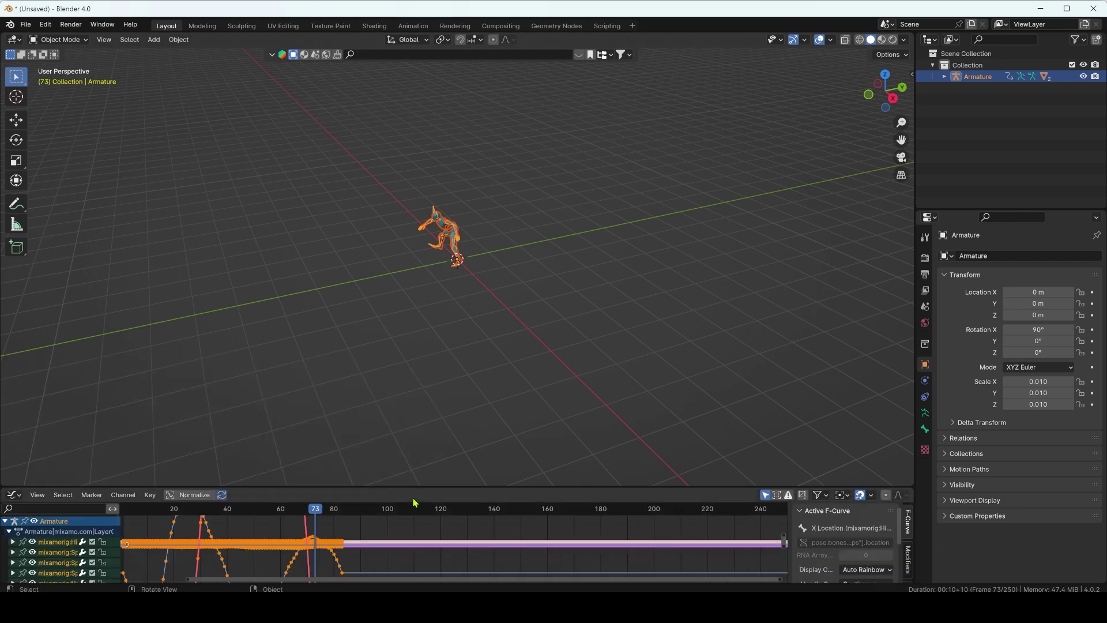
pyautogui.moveTo(410, 485); pyautogui.dragTo(422, 279)
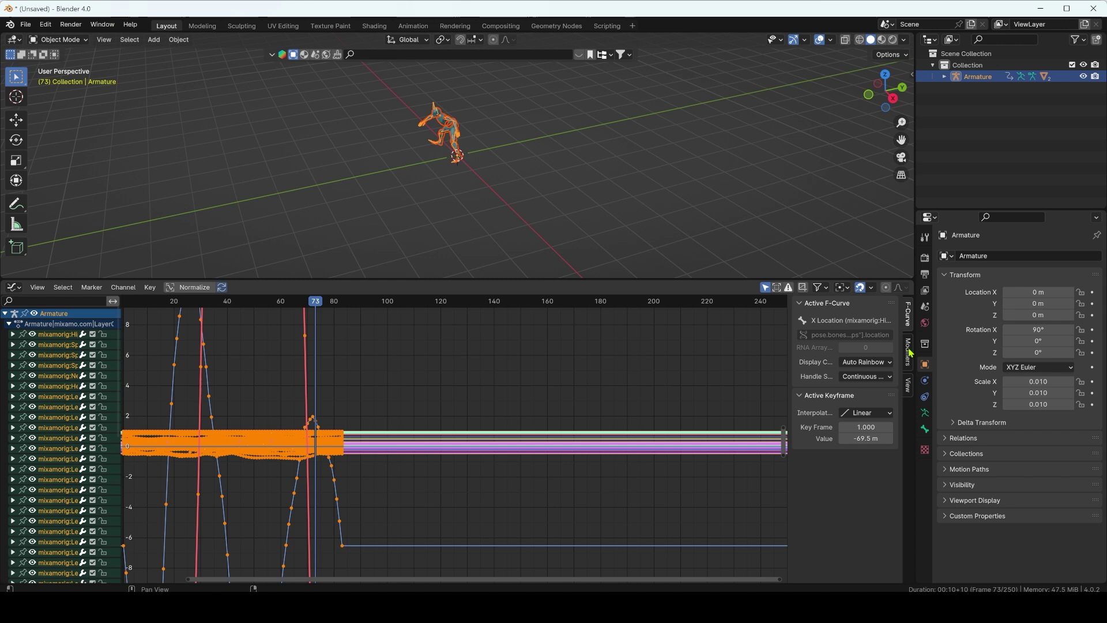
# Step: Add a Cycles modifier to the curves and scrub to frame 219 to check the loop
pyautogui.click(908, 352)
pyautogui.click(814, 305)
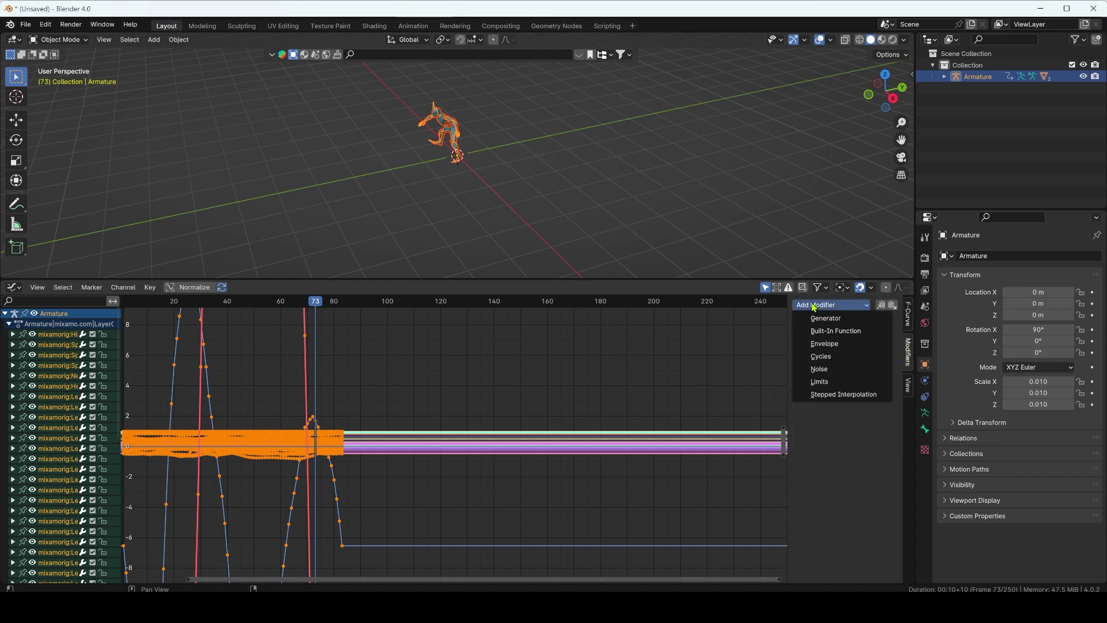
pyautogui.click(827, 358)
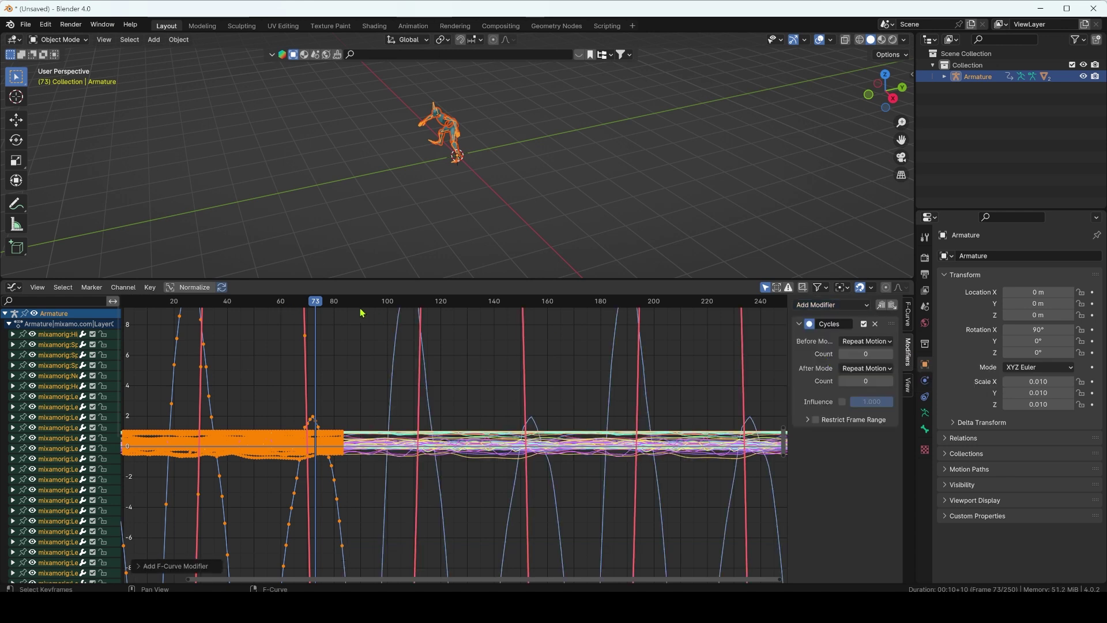
pyautogui.moveTo(358, 303); pyautogui.dragTo(330, 302)
pyautogui.moveTo(263, 318); pyautogui.dragTo(707, 396)
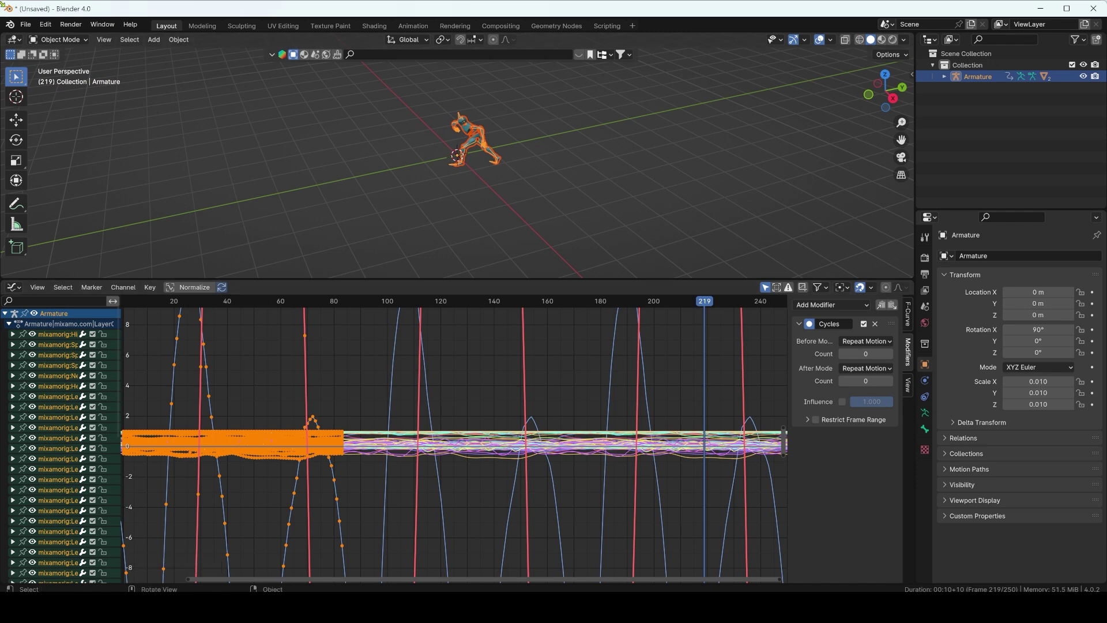
# Step: Export the scene as Alembic file Capoeira.abc with Frame End changed, covering frames 1–500
pyautogui.click(26, 24)
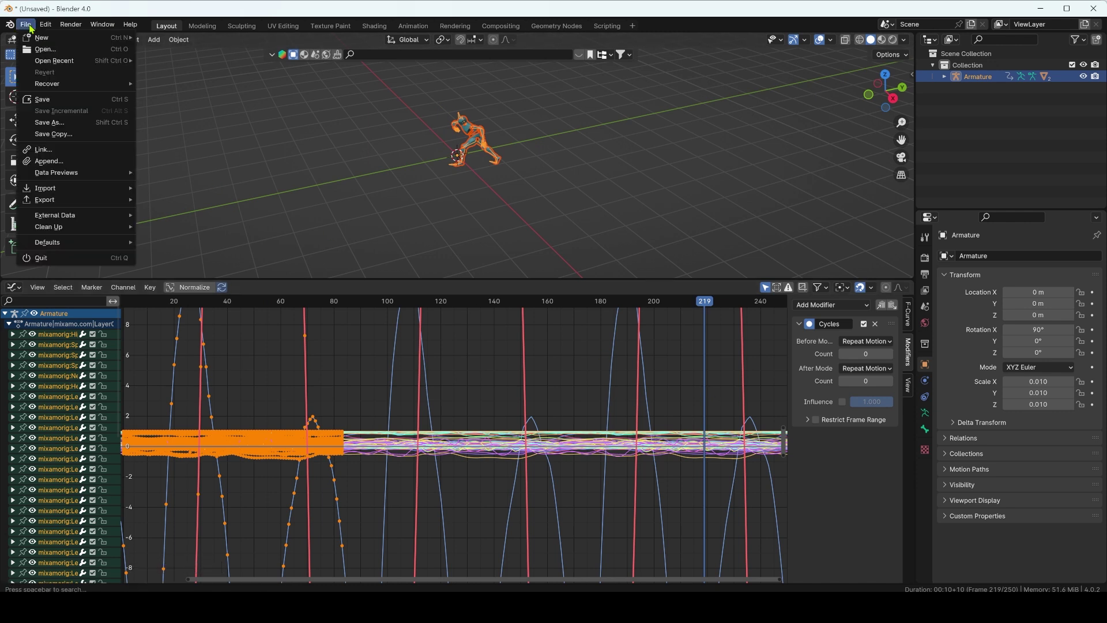
pyautogui.moveTo(74, 203)
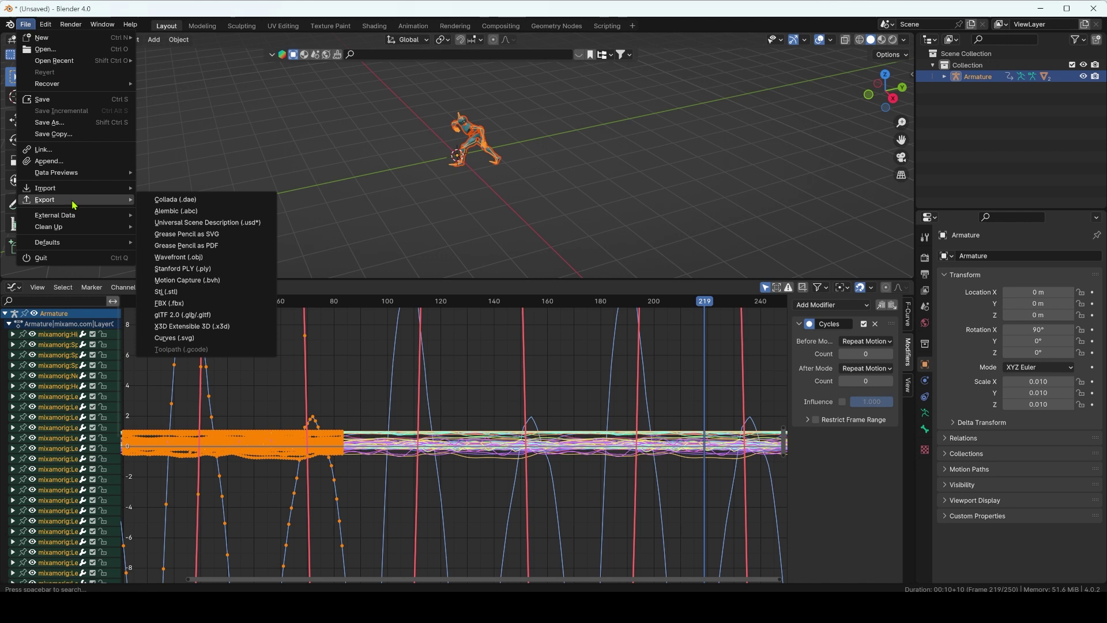
pyautogui.click(189, 214)
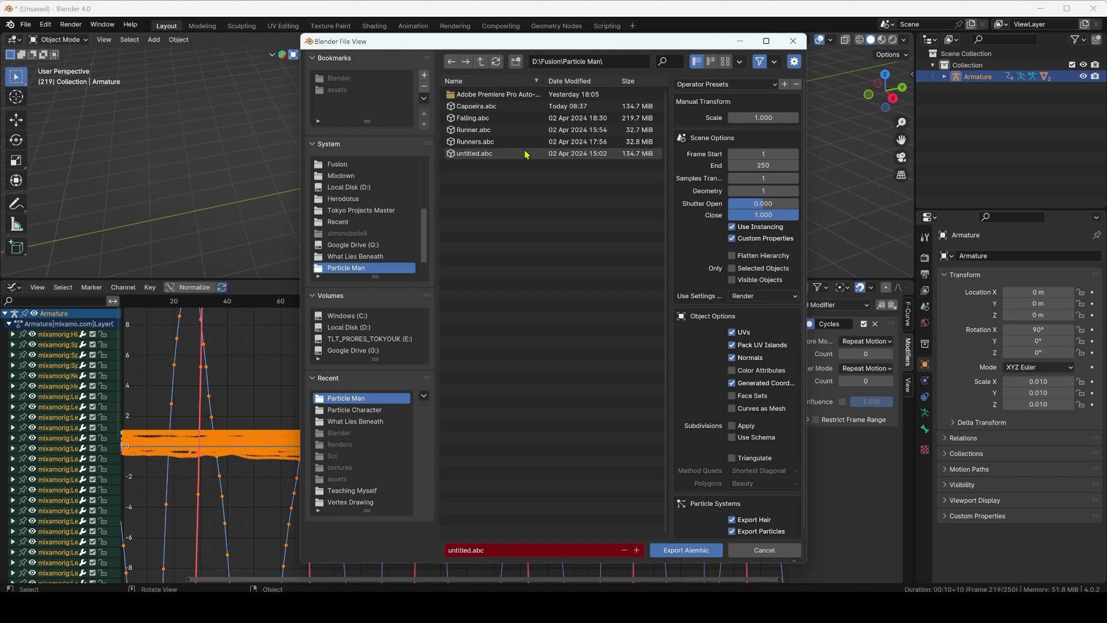
pyautogui.click(488, 107)
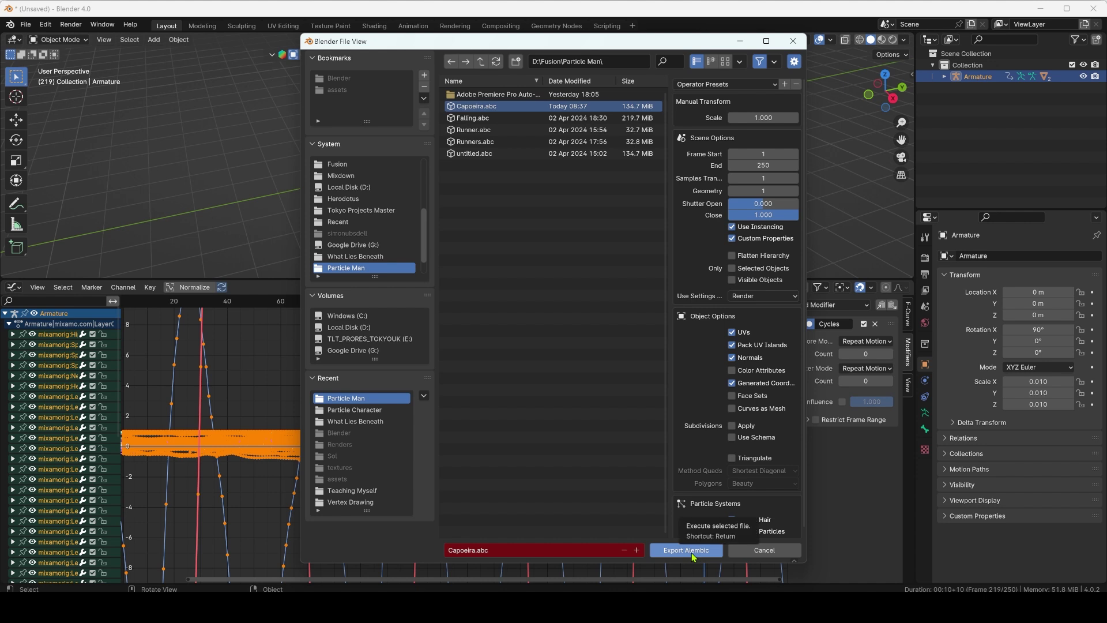
pyautogui.click(783, 165)
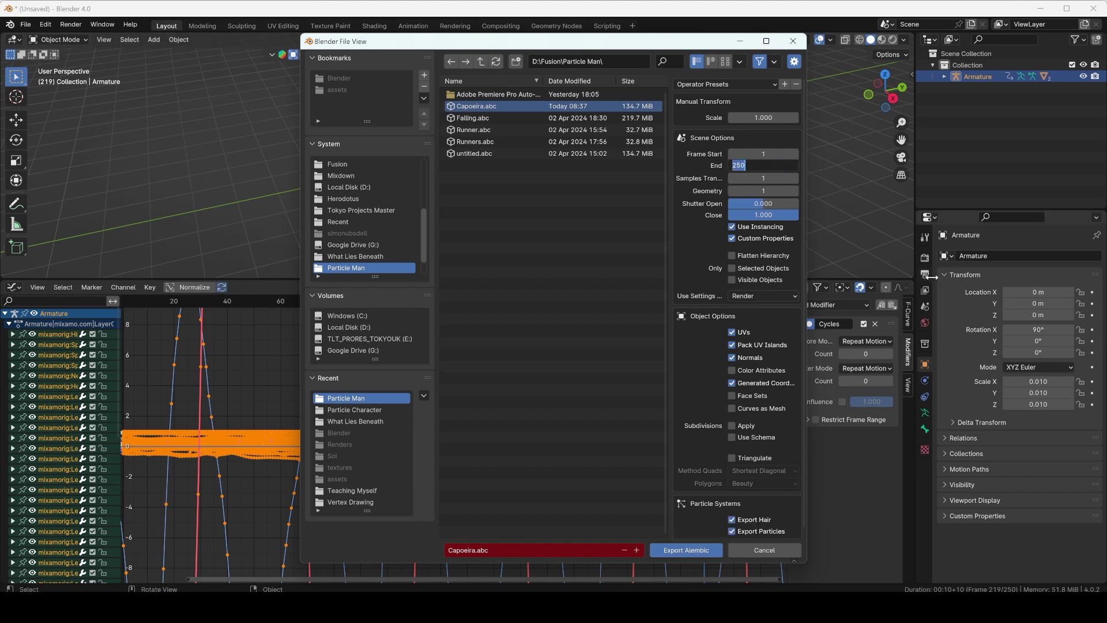
pyautogui.write('50')
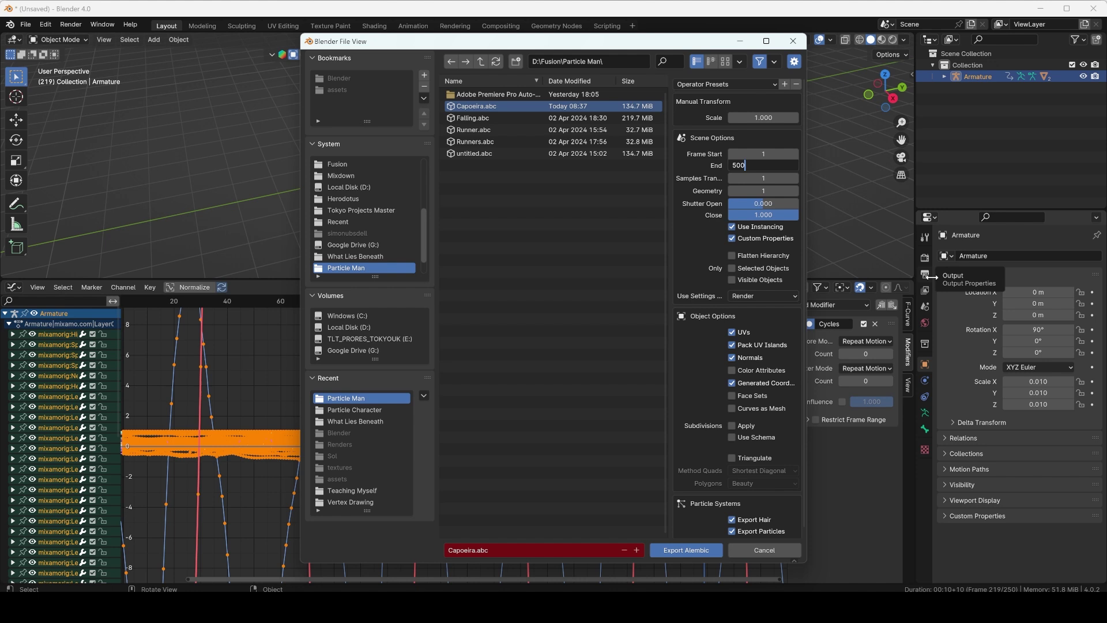
pyautogui.click(682, 549)
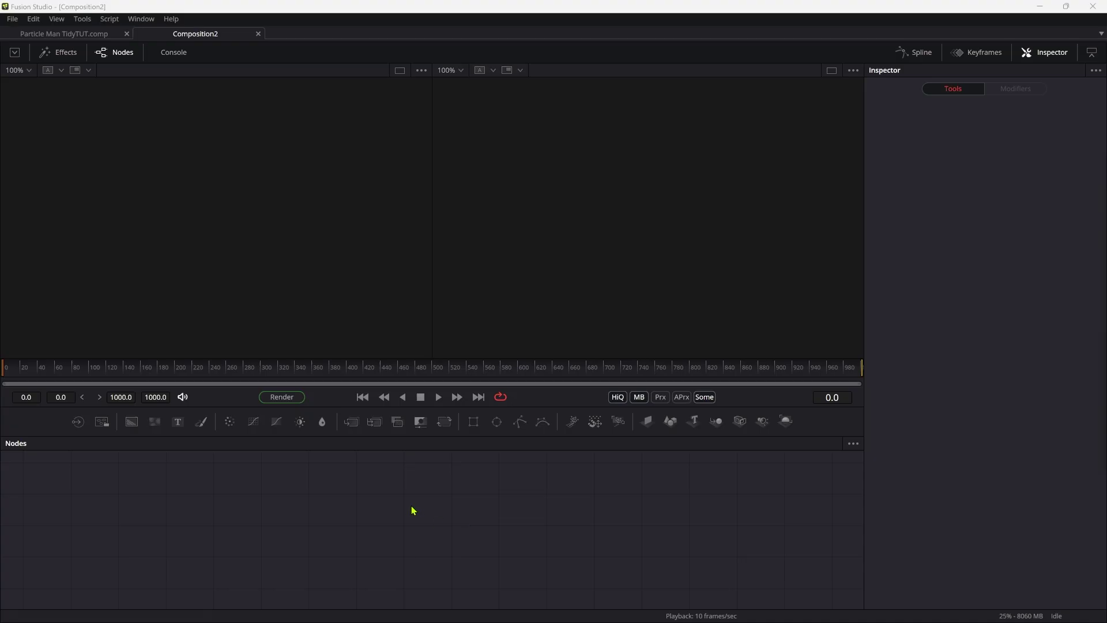
# Step: Add an Alembic Mesh 3D node that loads Capoeira.abc
pyautogui.click(367, 522)
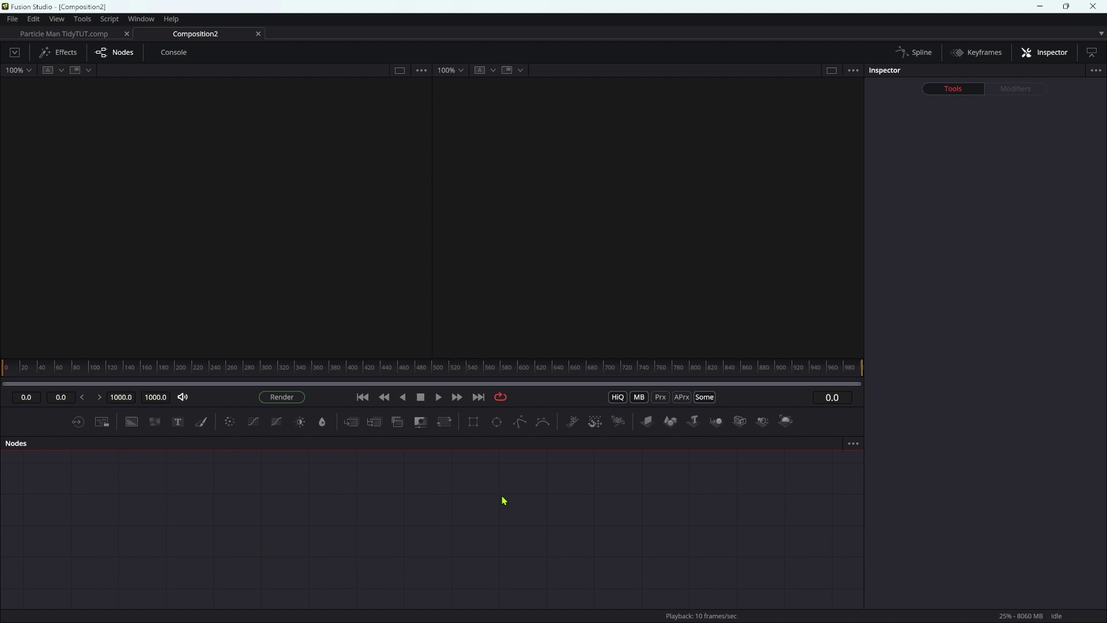
pyautogui.hotkey('ctrl', 'space')
pyautogui.write('ale')
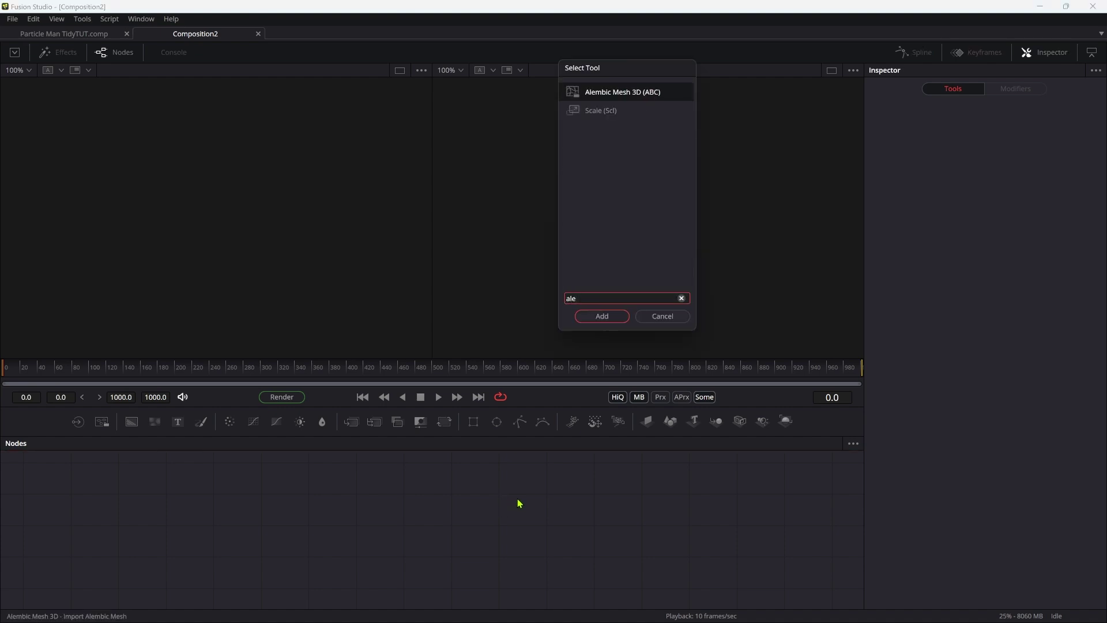
pyautogui.press('Return')
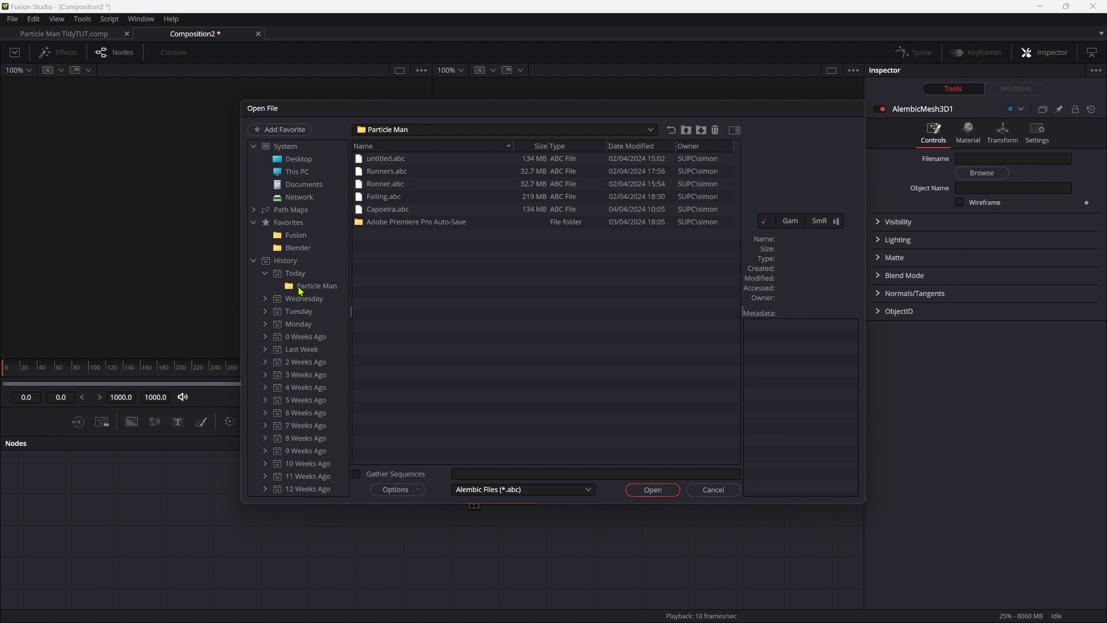
pyautogui.click(400, 212)
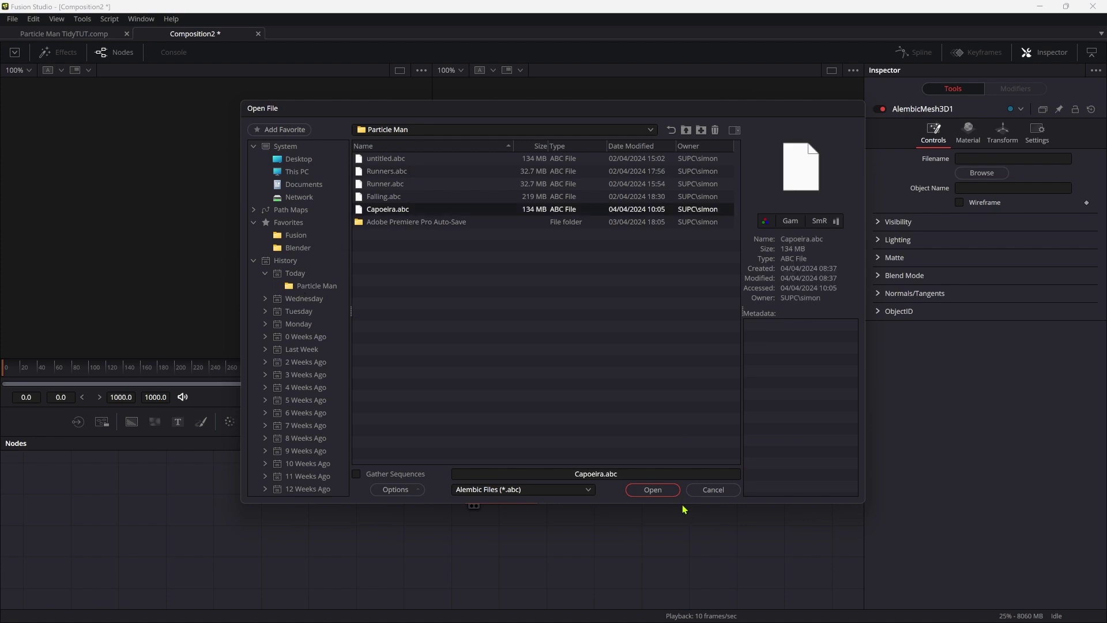
pyautogui.click(653, 489)
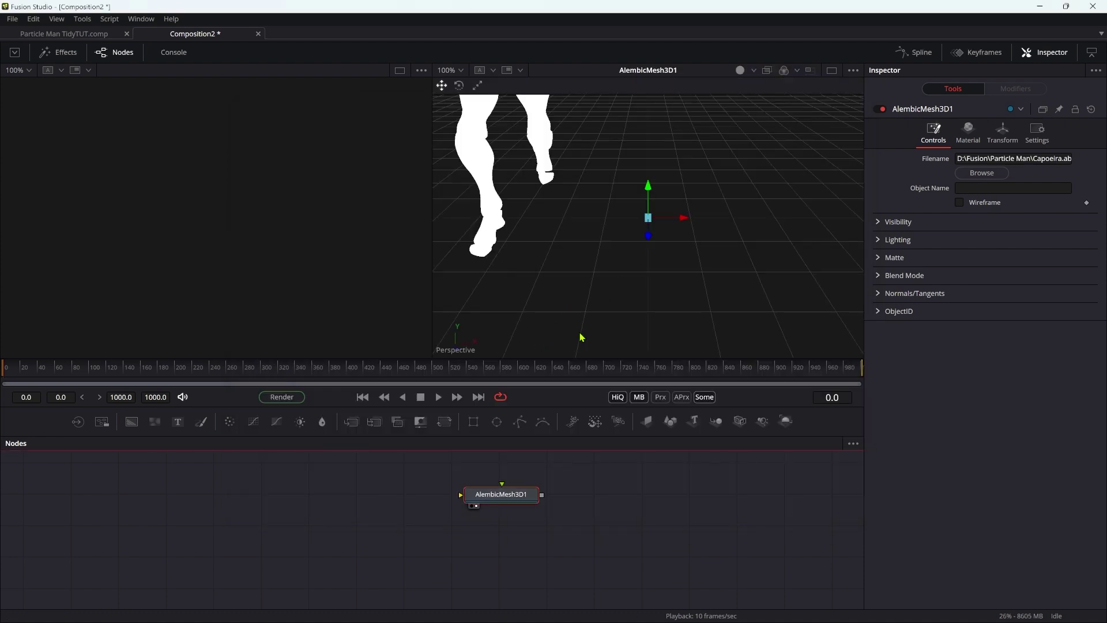
# Step: Scrub to frame 375, enable lit shading, use a single full-width viewer, and orbit to ground level
pyautogui.click(84, 370)
pyautogui.moveTo(83, 370); pyautogui.dragTo(394, 390)
pyautogui.rightClick(676, 248)
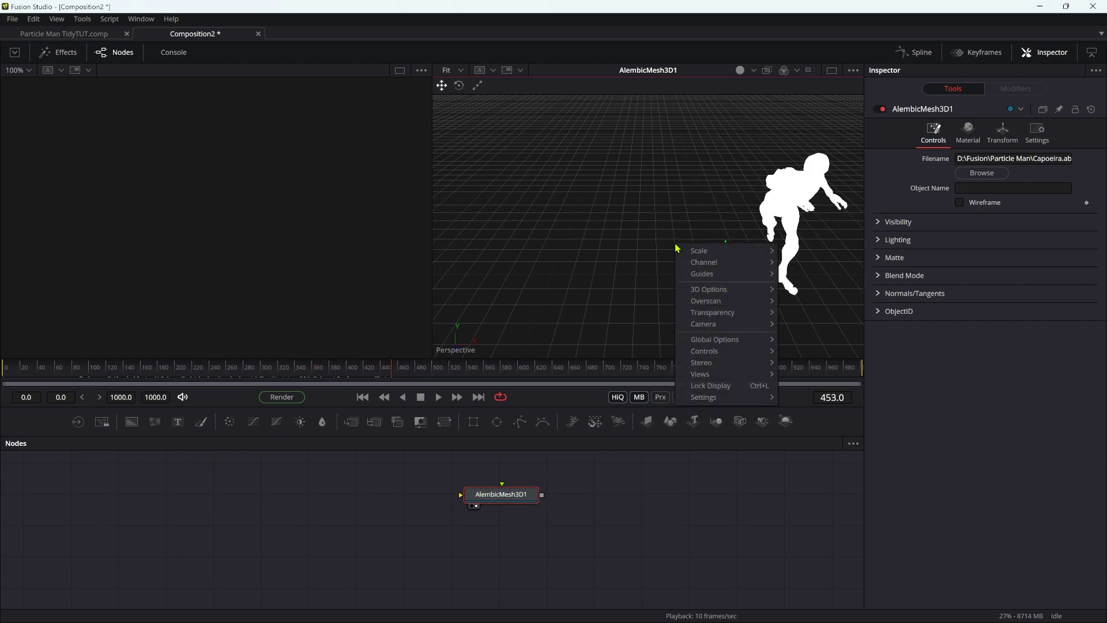
pyautogui.moveTo(704, 353)
pyautogui.click(809, 350)
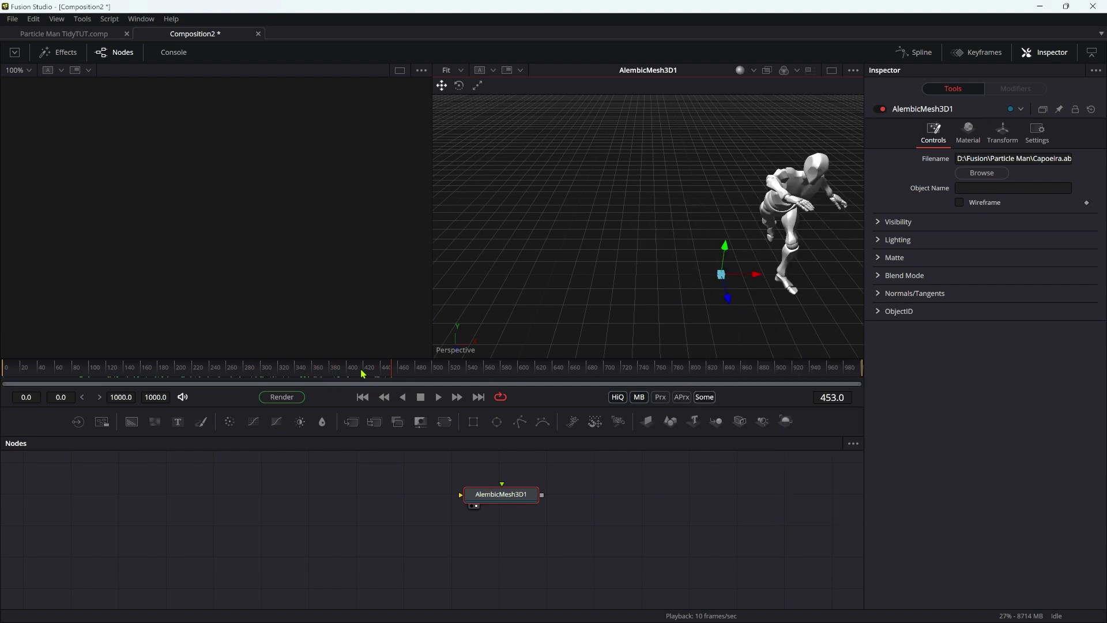
pyautogui.moveTo(362, 373); pyautogui.dragTo(326, 394)
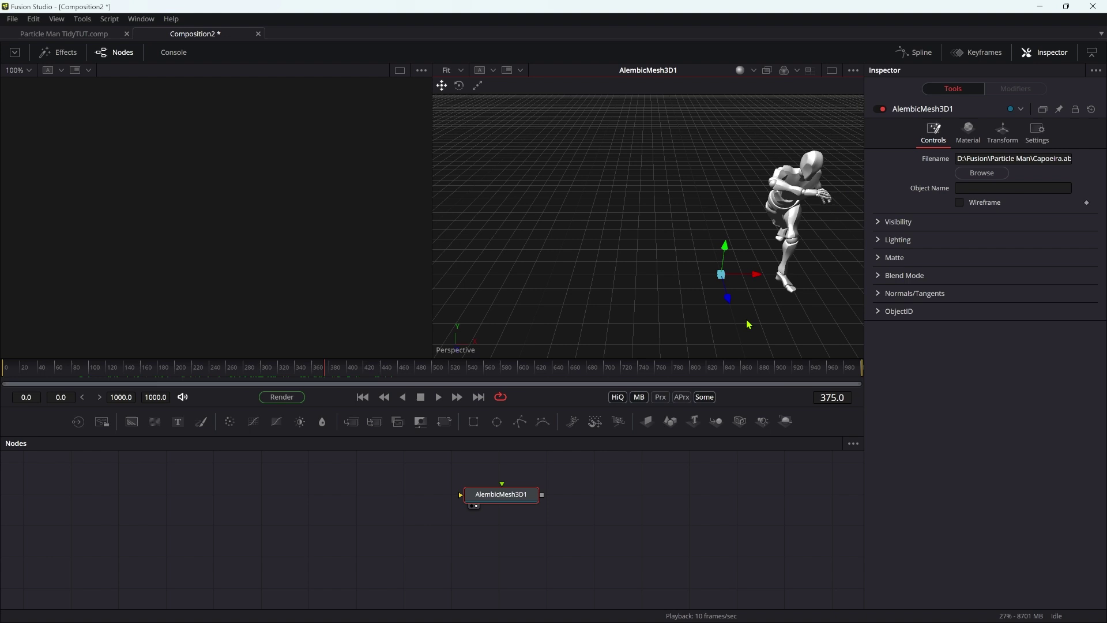
pyautogui.click(832, 70)
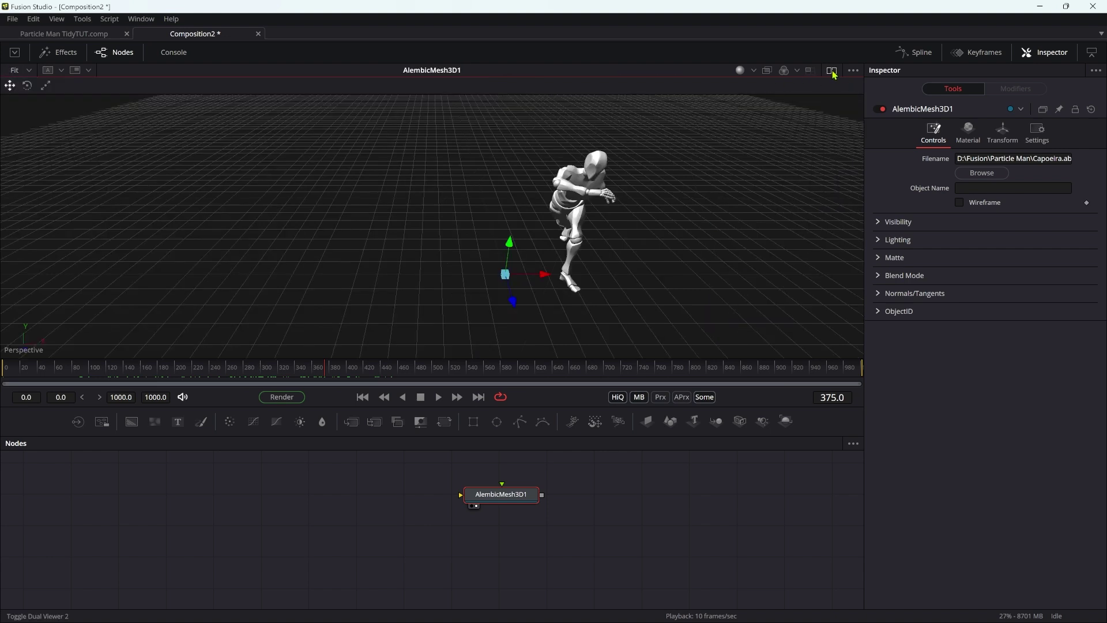
pyautogui.keyDown('alt'); pyautogui.moveTo(569, 316); pyautogui.dragTo(588, 277, button='middle'); pyautogui.keyUp('alt')
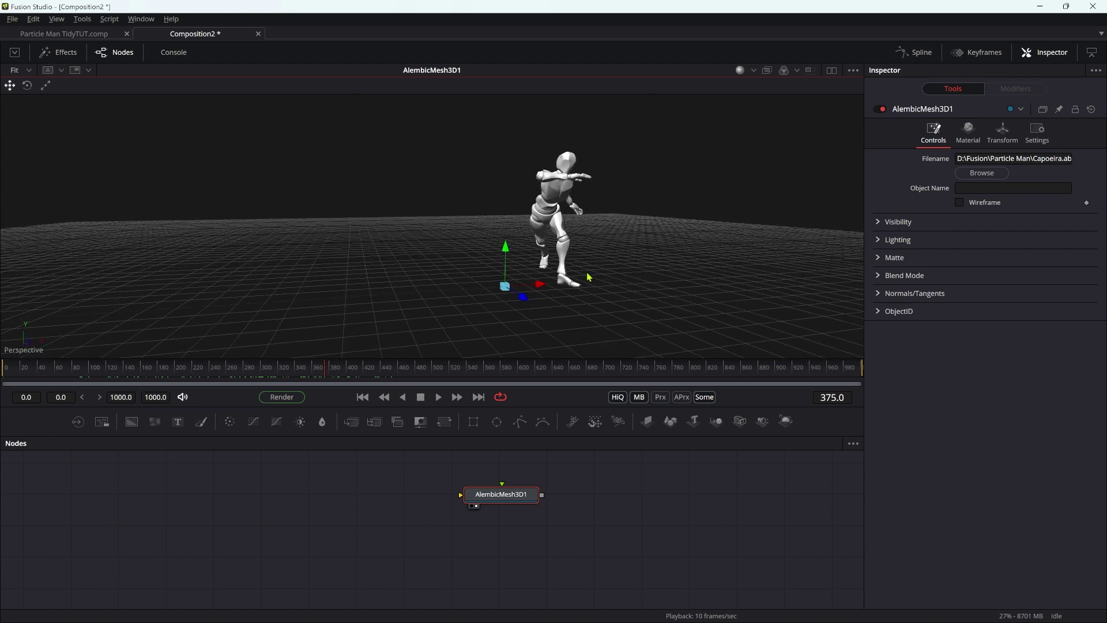
# Step: Add a pEmitter1 node beside AlembicMesh3D1
pyautogui.moveTo(497, 494); pyautogui.dragTo(311, 501)
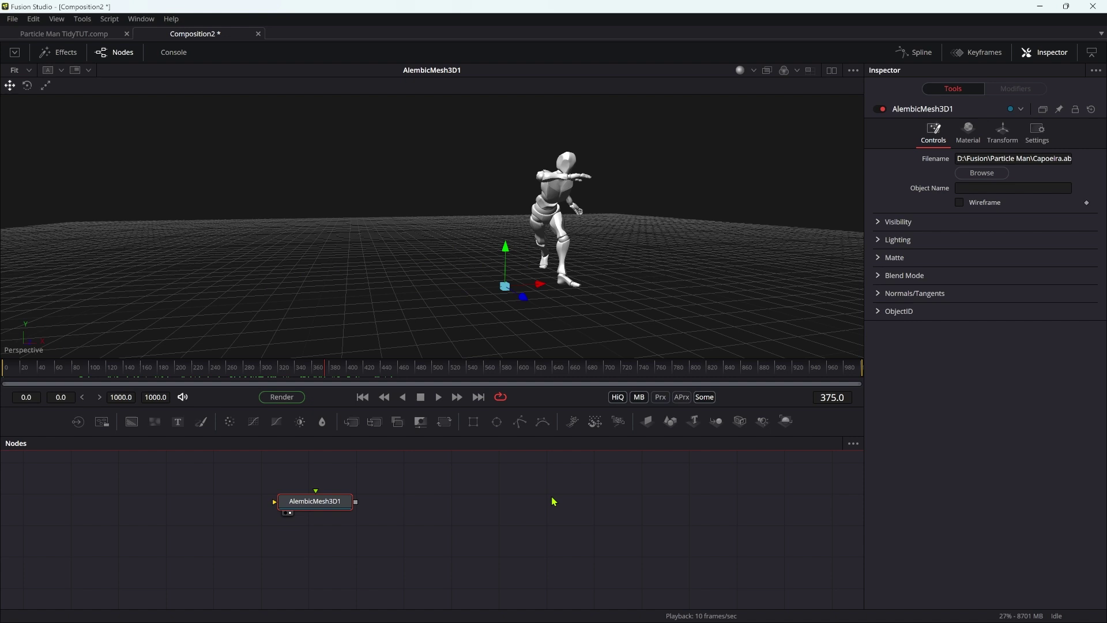
pyautogui.click(313, 512)
pyautogui.hotkey('shift', 'space')
pyautogui.write('p3')
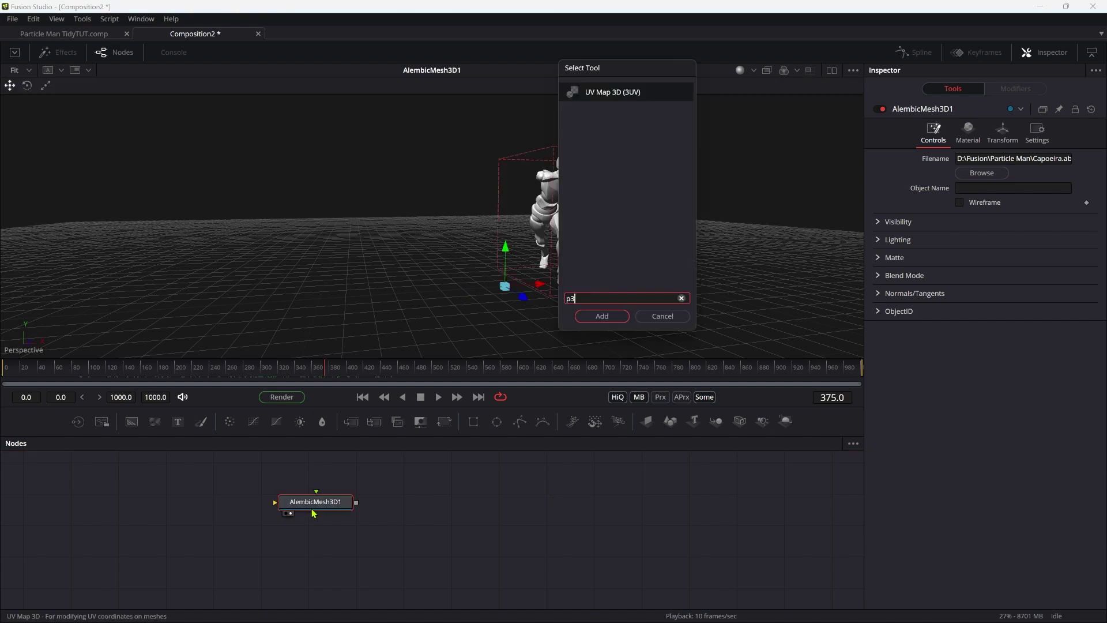
pyautogui.press('BackSpace')
pyautogui.write('e')
pyautogui.press('Return')
pyautogui.moveTo(376, 524); pyautogui.dragTo(422, 506)
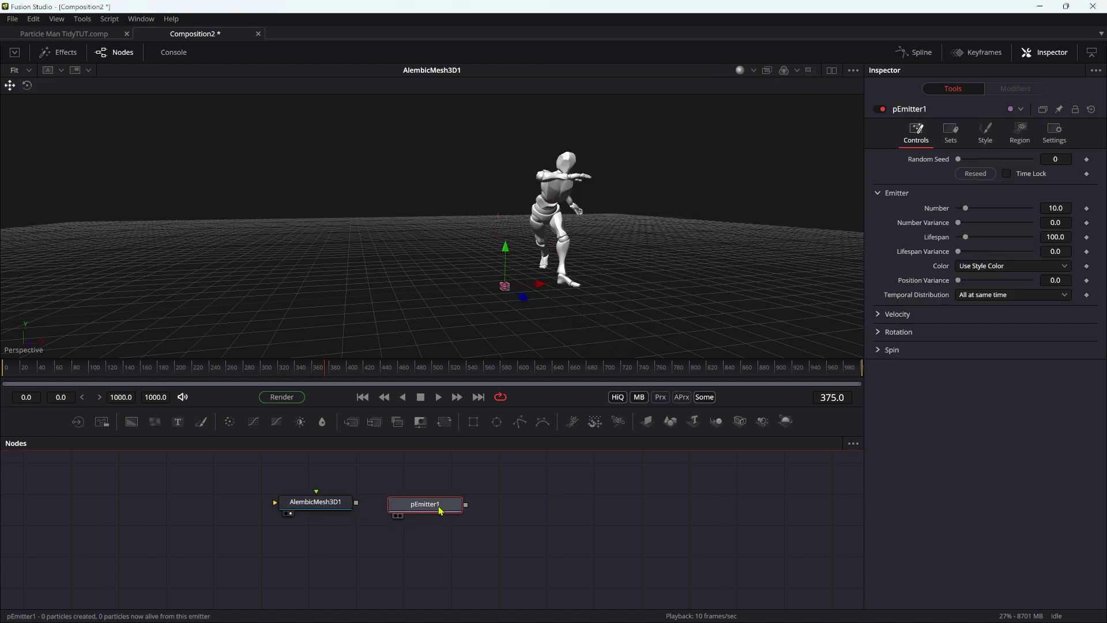
# Step: Set the emitter Region to Mesh with Surface type and feed AlembicMesh3D1 into it
pyautogui.click(1019, 131)
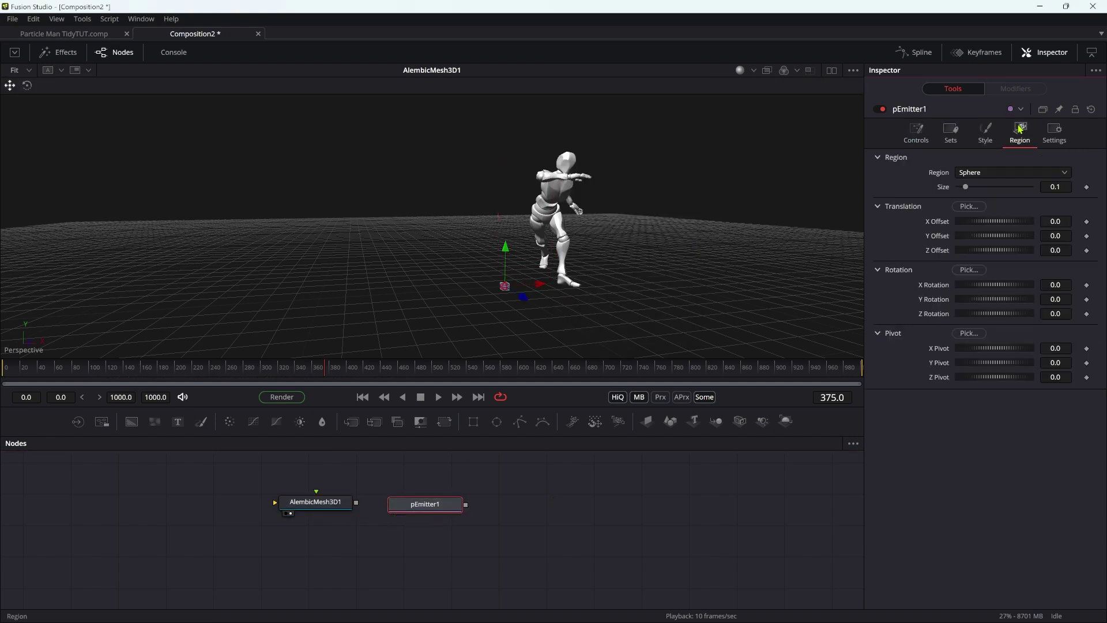
pyautogui.click(1002, 172)
pyautogui.click(974, 148)
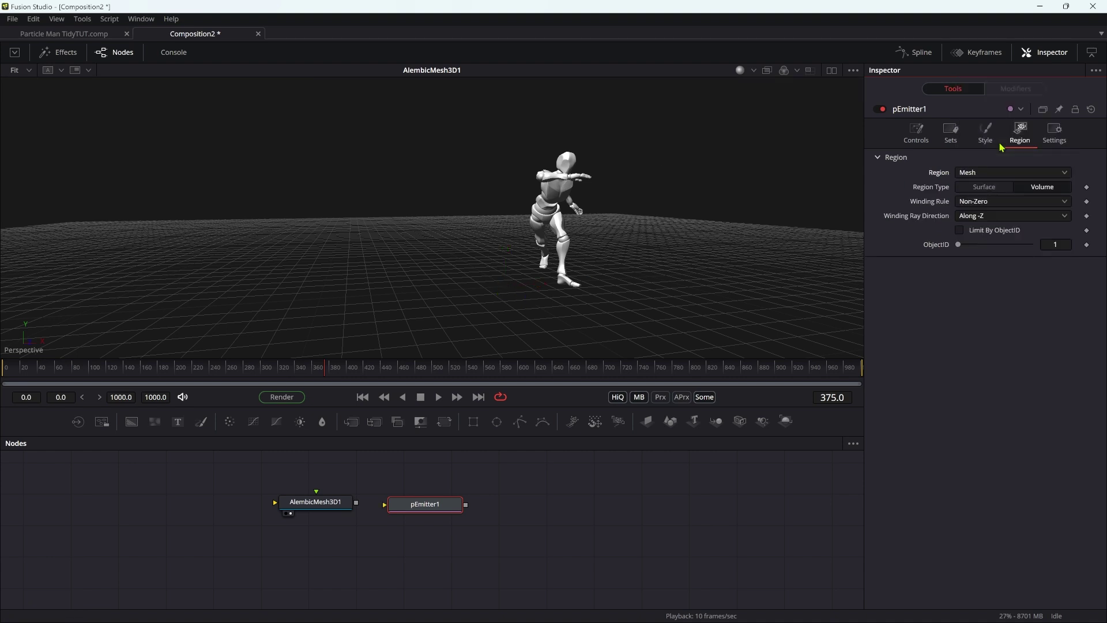
pyautogui.click(990, 188)
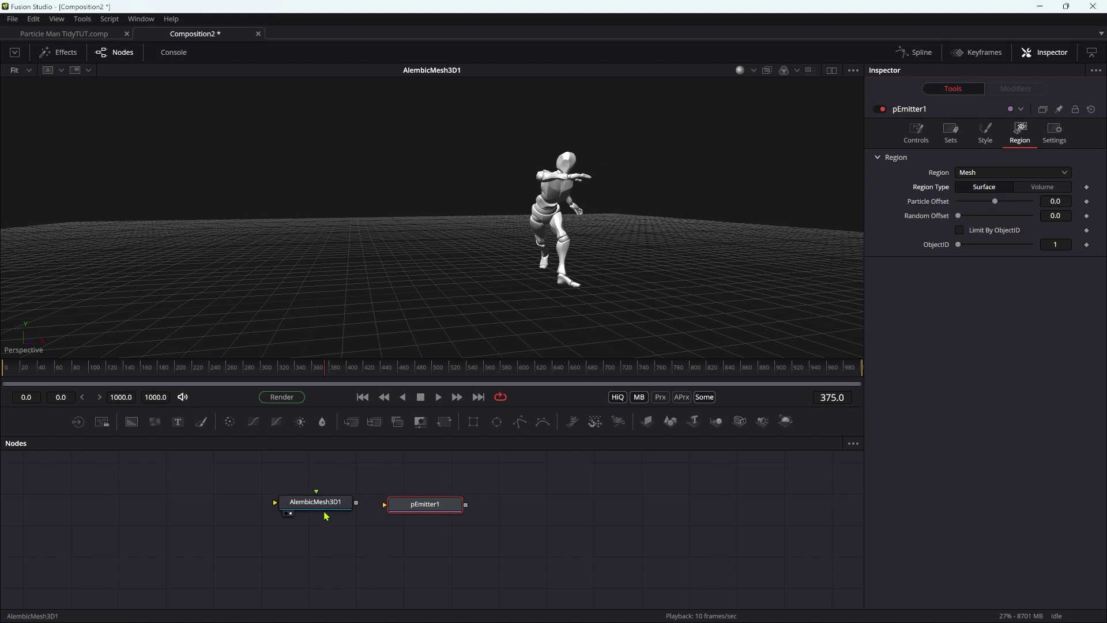
pyautogui.moveTo(327, 506); pyautogui.dragTo(430, 509)
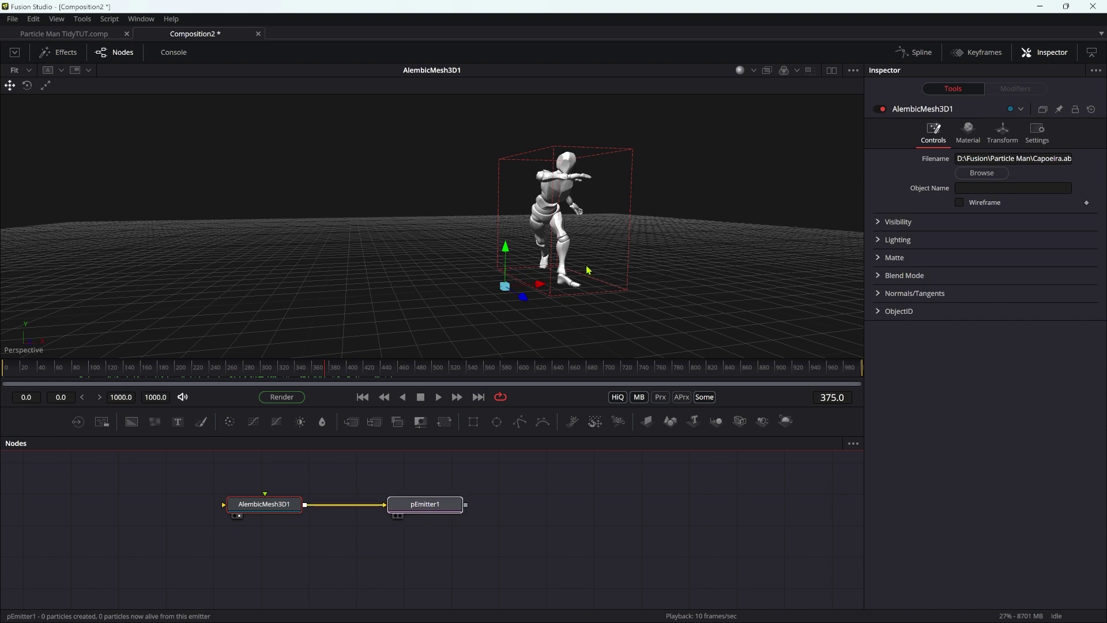
# Step: Add a pRender1 node after pEmitter1 and view its output at frame 35
pyautogui.click(437, 510)
pyautogui.hotkey('shift', 'space')
pyautogui.write('pr')
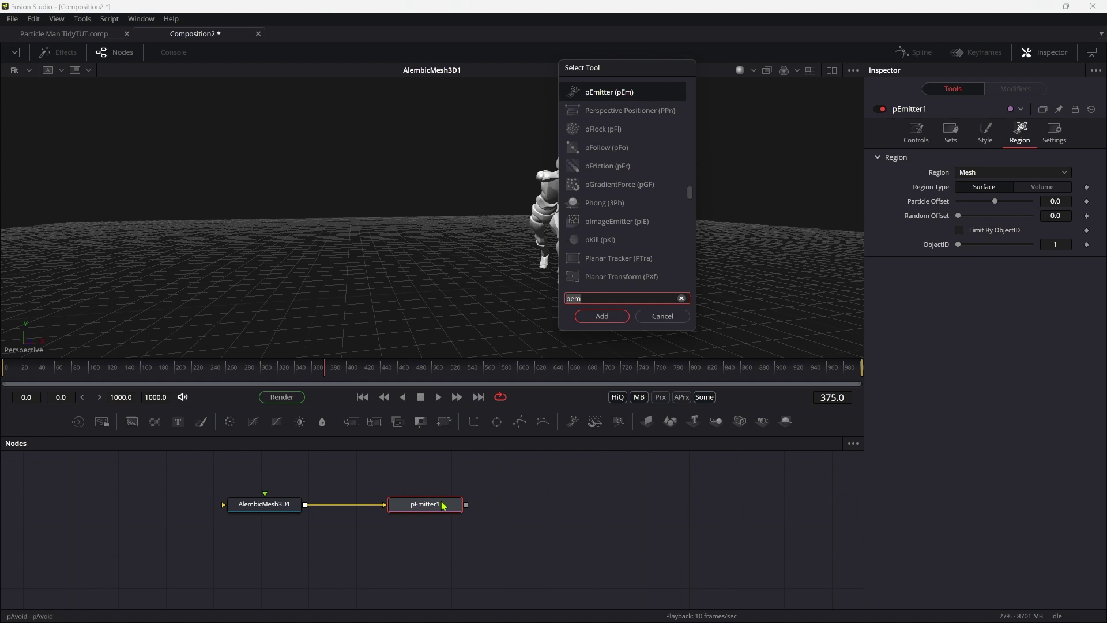
pyautogui.press('Return')
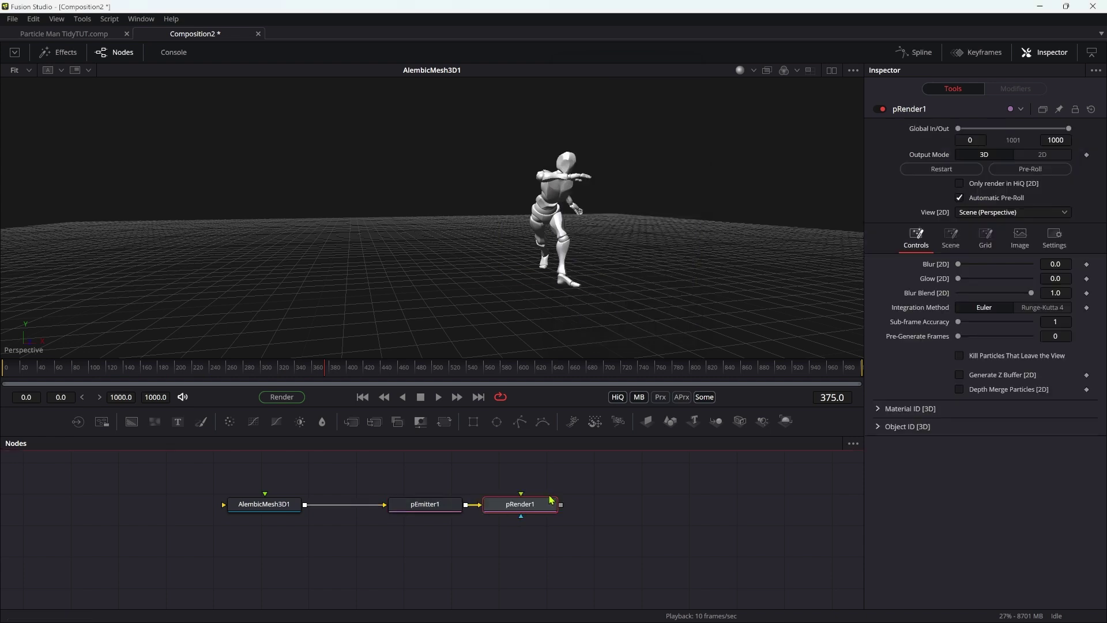
pyautogui.press('1')
pyautogui.moveTo(133, 378); pyautogui.dragTo(37, 374)
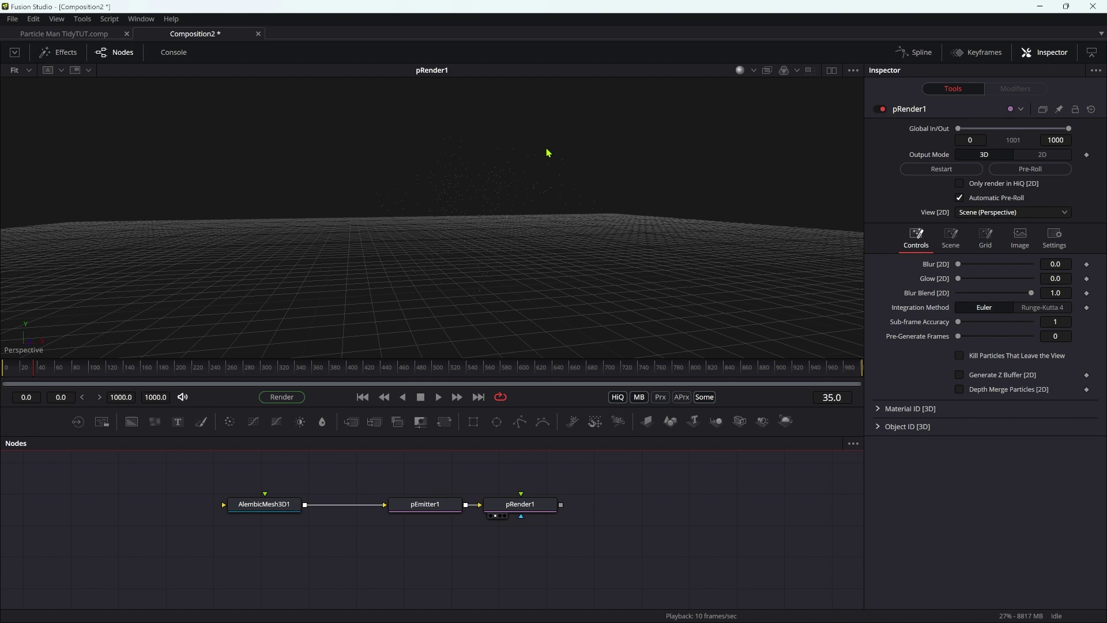
# Step: Set pEmitter1's style to star-shaped NGon particles with Size 0.01
pyautogui.click(425, 504)
pyautogui.click(985, 134)
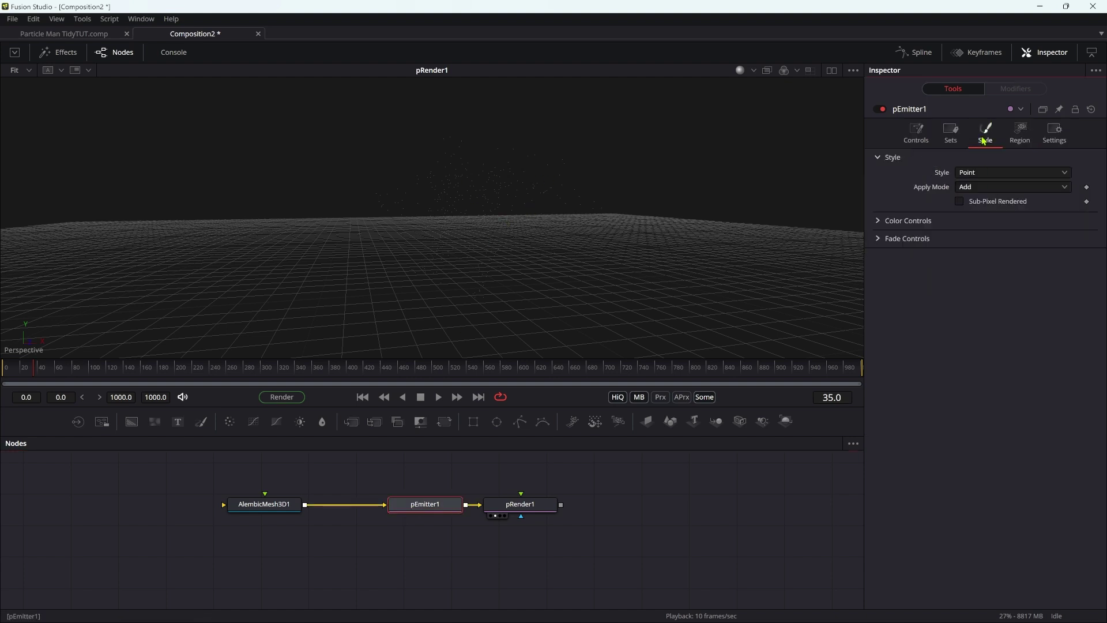
pyautogui.click(989, 174)
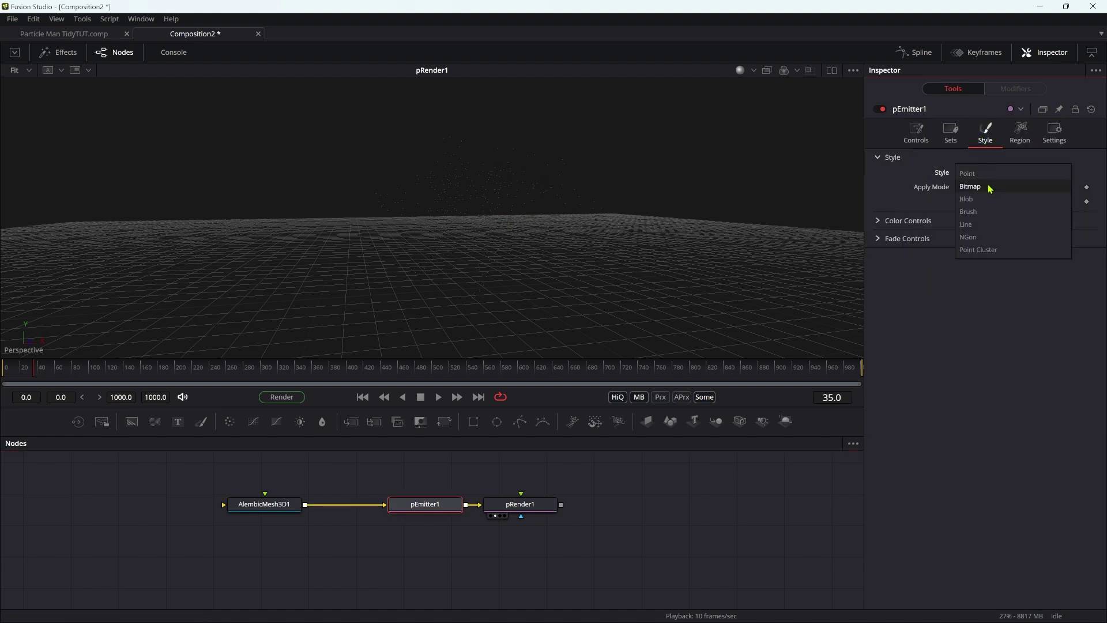
pyautogui.click(980, 237)
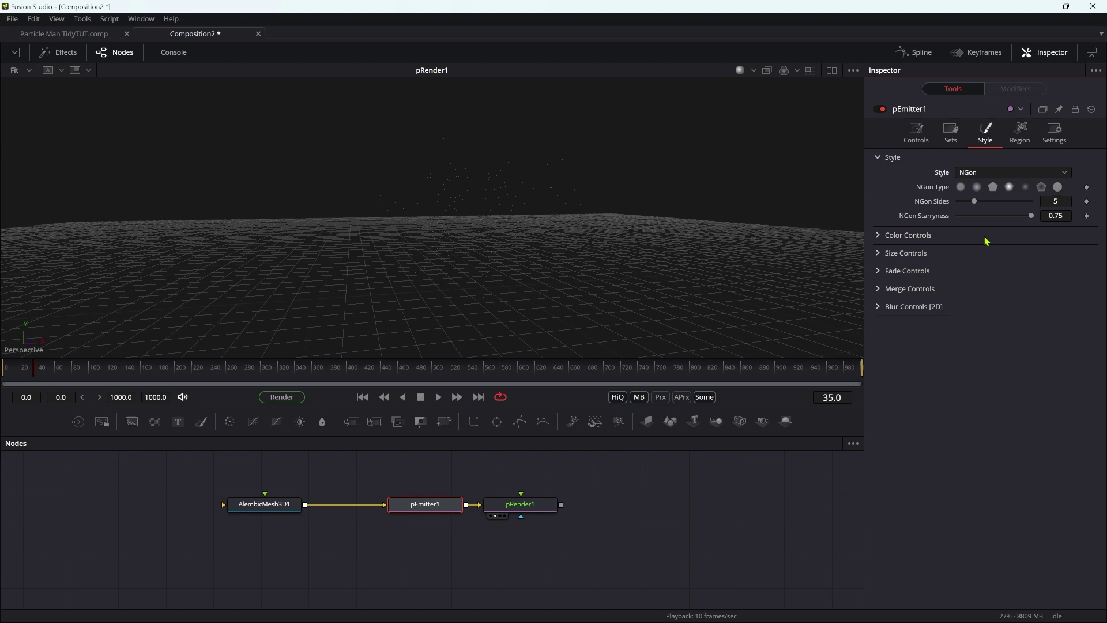
pyautogui.click(993, 187)
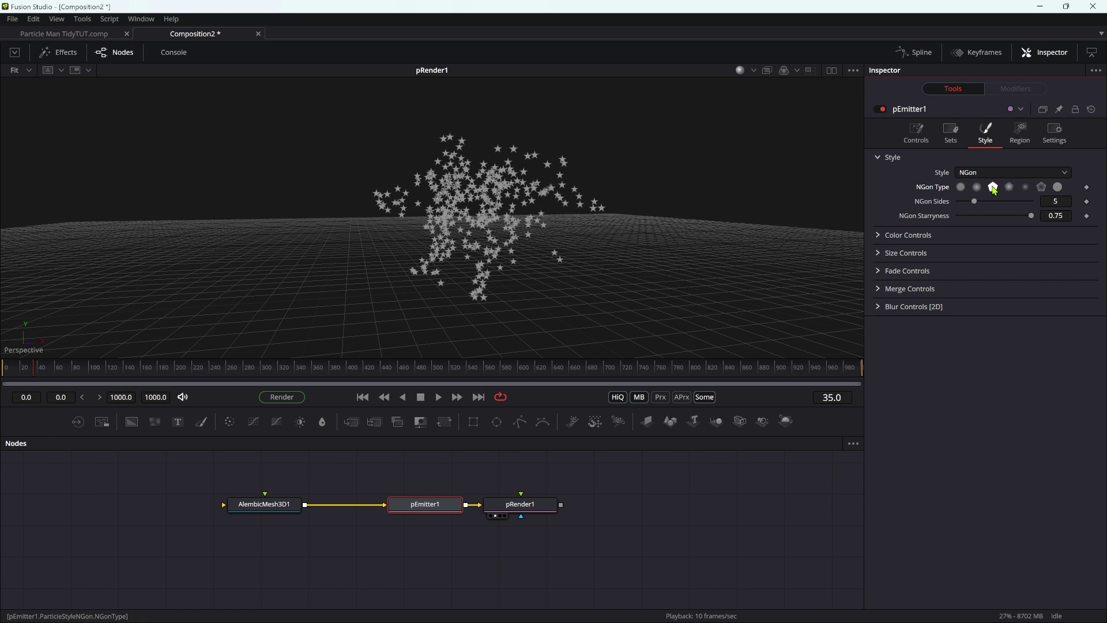
pyautogui.click(880, 253)
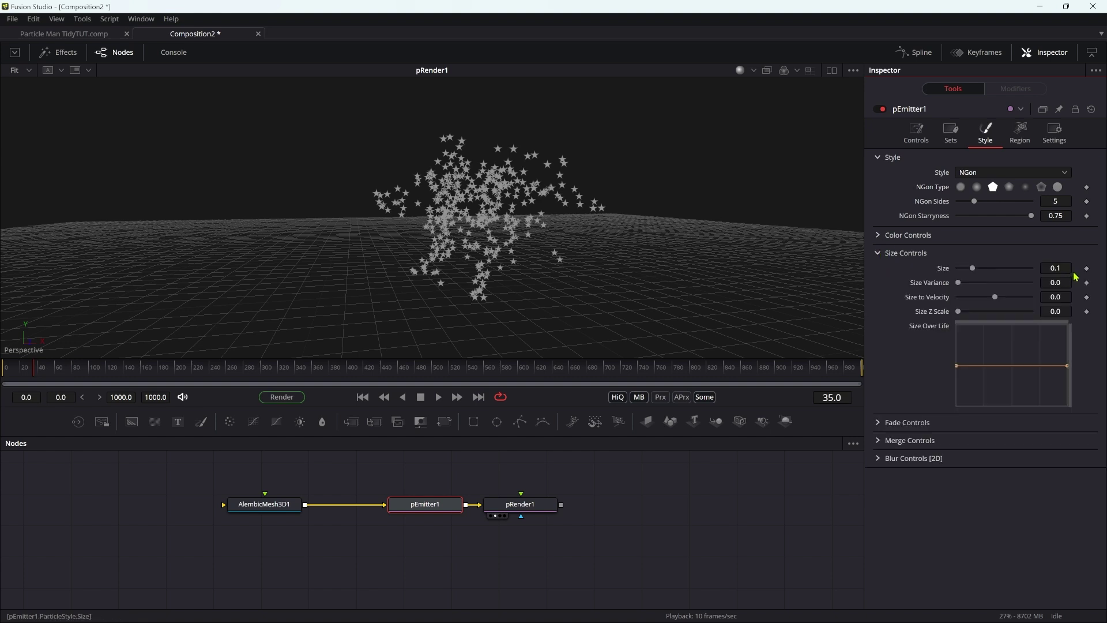
pyautogui.click(1056, 268)
pyautogui.write('0.01')
pyautogui.press('Tab')
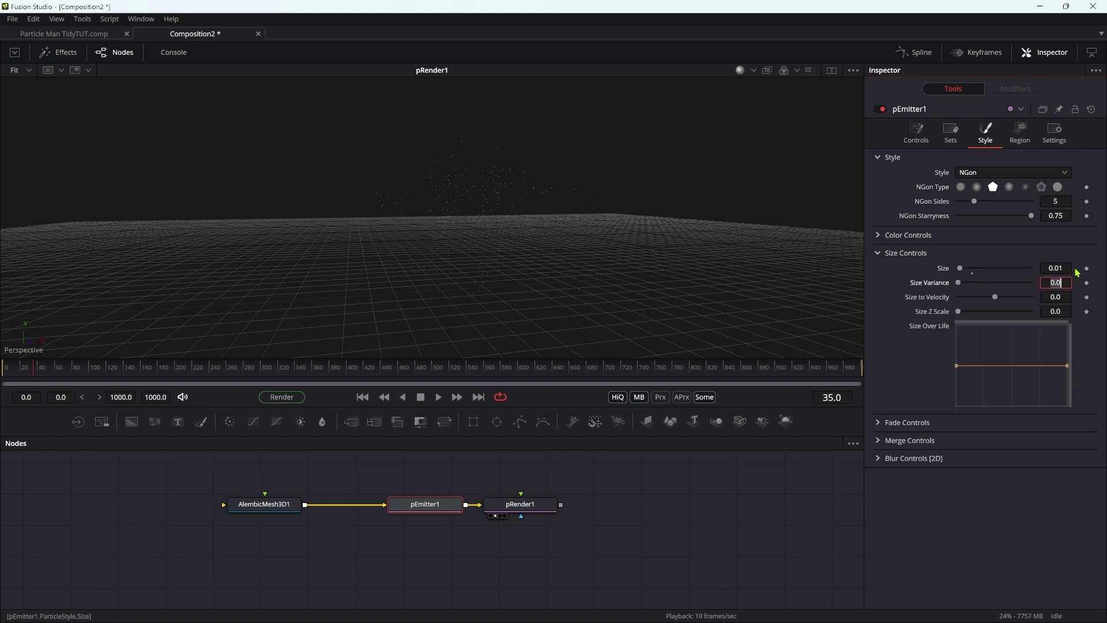
# Step: Set pEmitter1 to Number 1200, Lifespan 25 and Lifespan Variance 65
pyautogui.moveTo(68, 378); pyautogui.dragTo(245, 385)
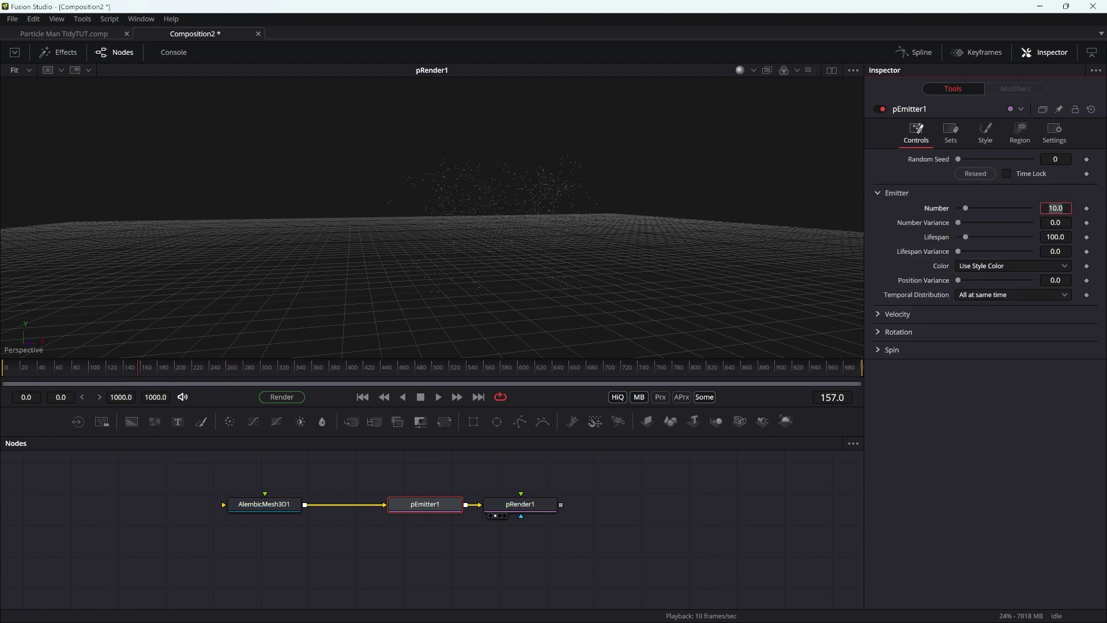
pyautogui.write('1200')
pyautogui.click(1066, 236)
pyautogui.write('25')
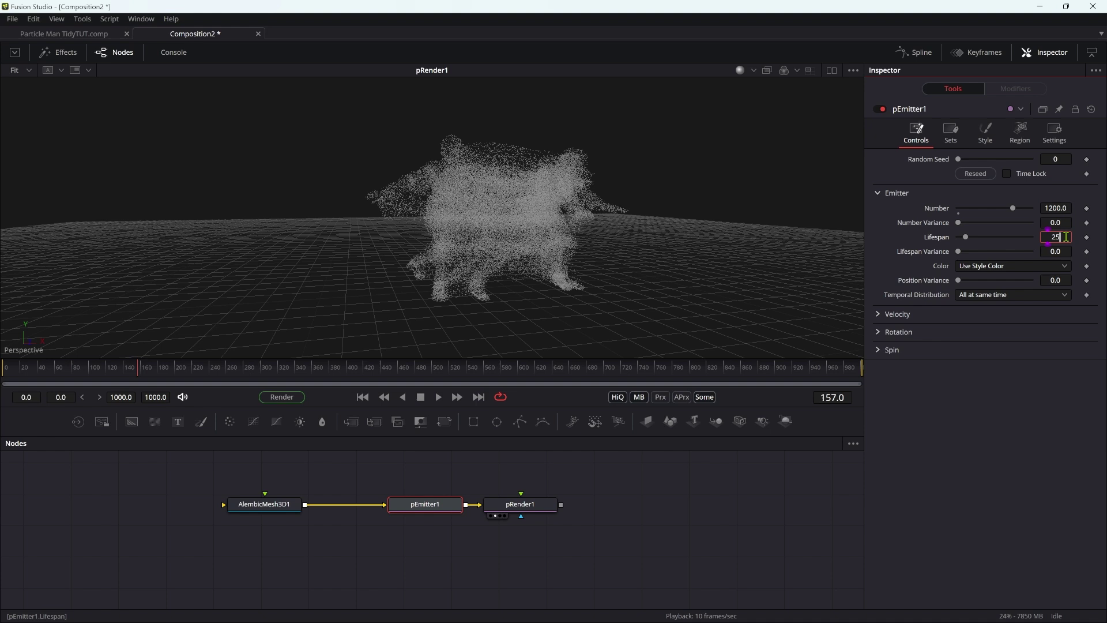
pyautogui.press('Tab')
pyautogui.write('65')
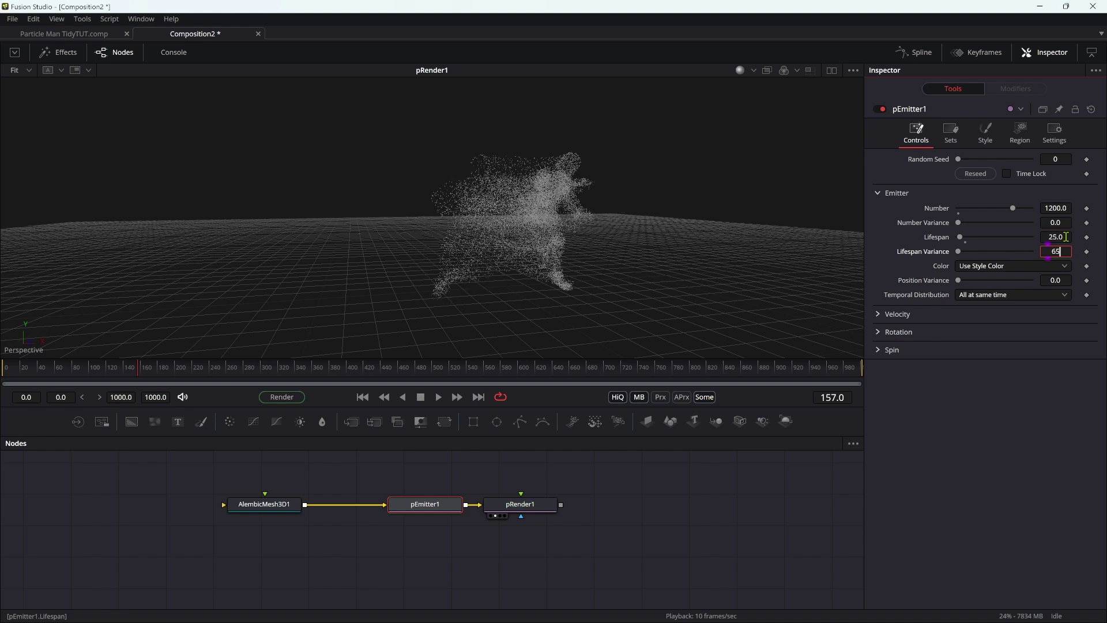
pyautogui.press('Tab')
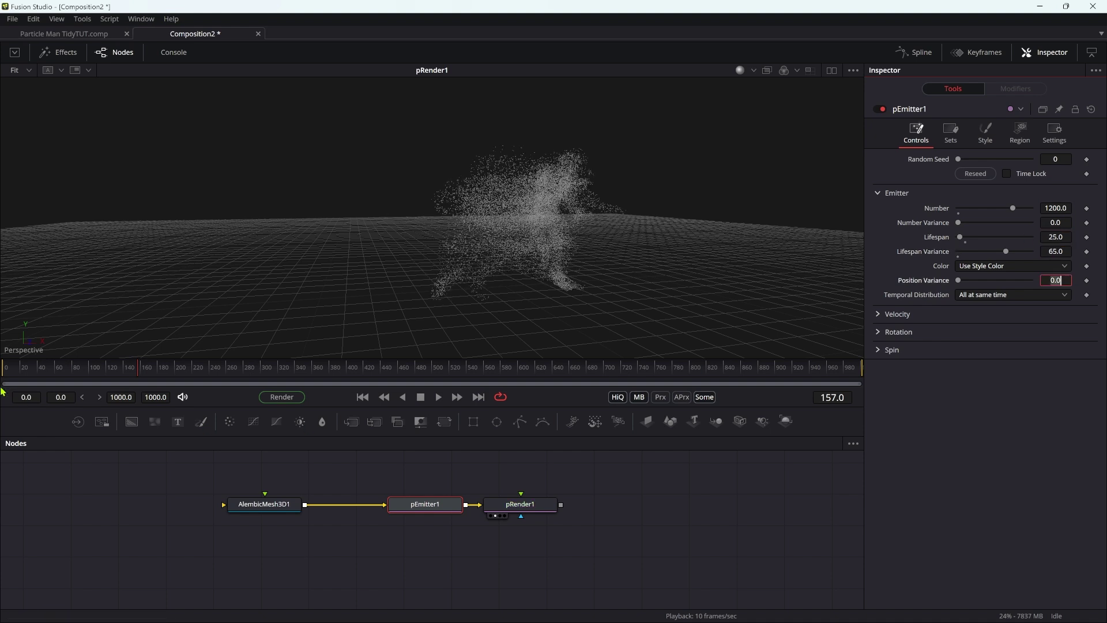
# Step: Play the particle animation from the start and move pRender1 further right
pyautogui.moveTo(74, 372); pyautogui.dragTo(6, 372)
pyautogui.press('space')
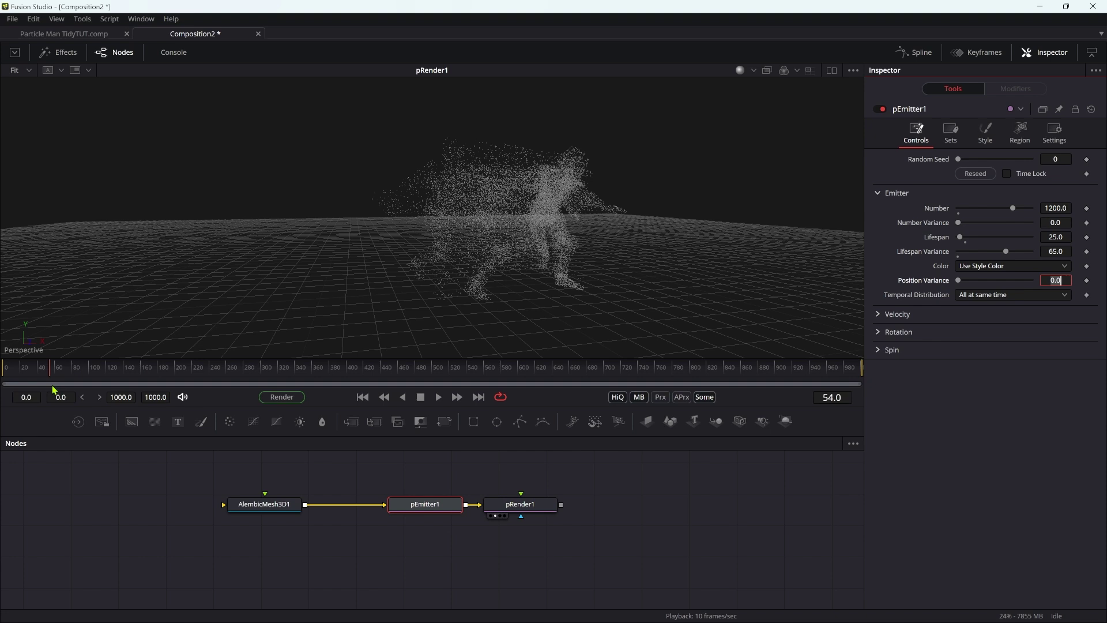
pyautogui.moveTo(116, 399); pyautogui.dragTo(60, 390)
pyautogui.moveTo(529, 505); pyautogui.dragTo(664, 513)
# Step: Insert a pTurbulence node after pEmitter1, searching 'ptur'
pyautogui.click(411, 506)
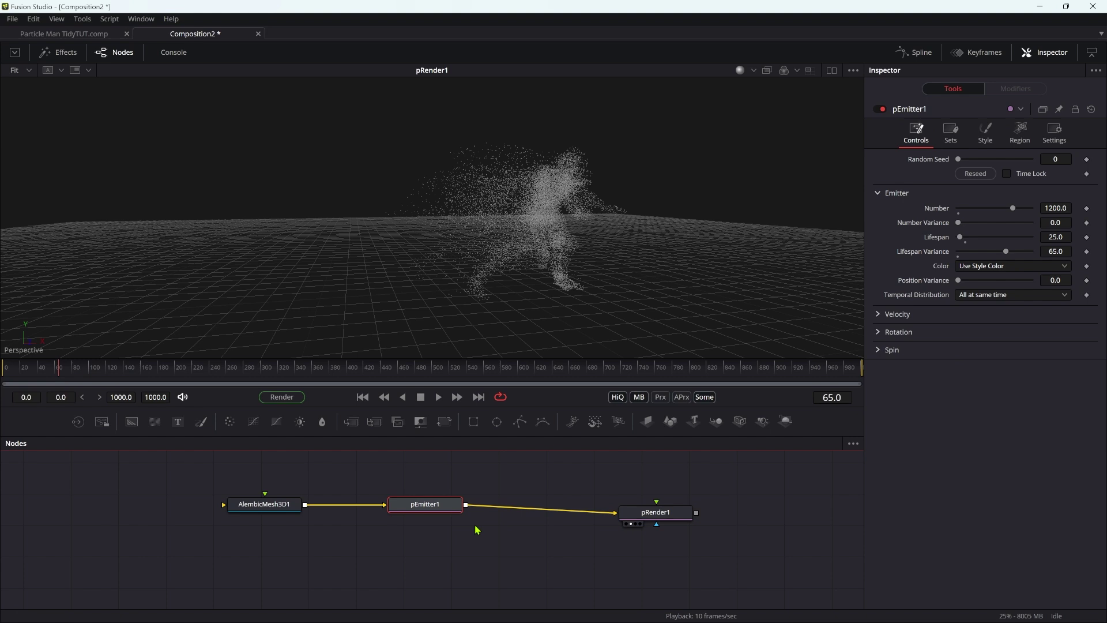
pyautogui.hotkey('shift', 'space')
pyautogui.write('ptur')
pyautogui.press('Return')
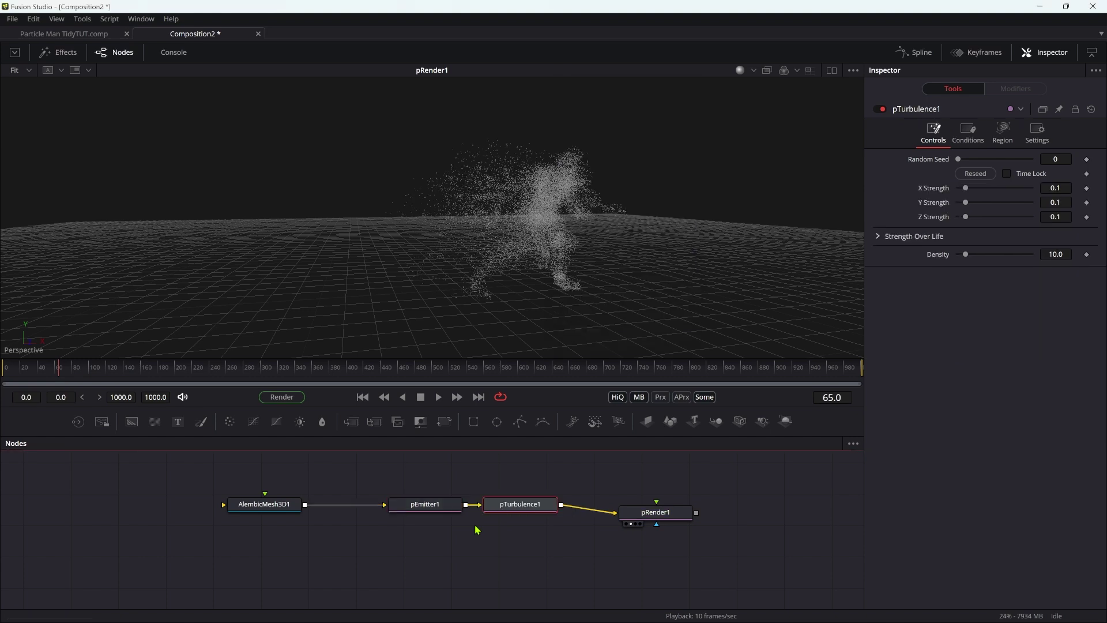
# Step: Set pTurbulence1's X Strength to 1.5, keeping Y Strength at 0.1
pyautogui.click(1062, 187)
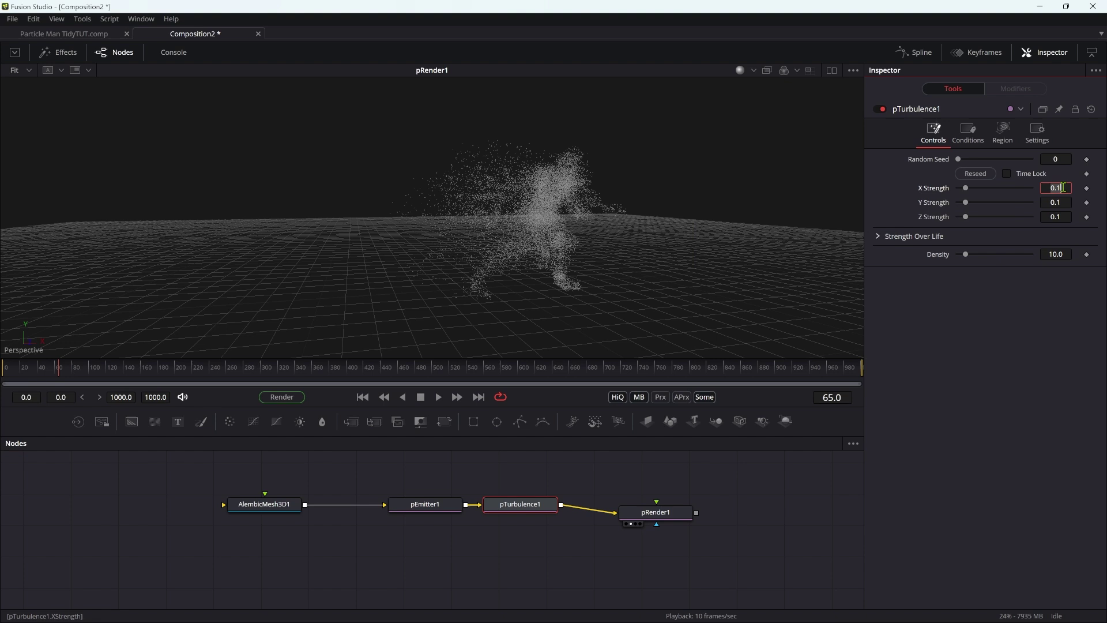
pyautogui.write('1.5')
pyautogui.press('Tab')
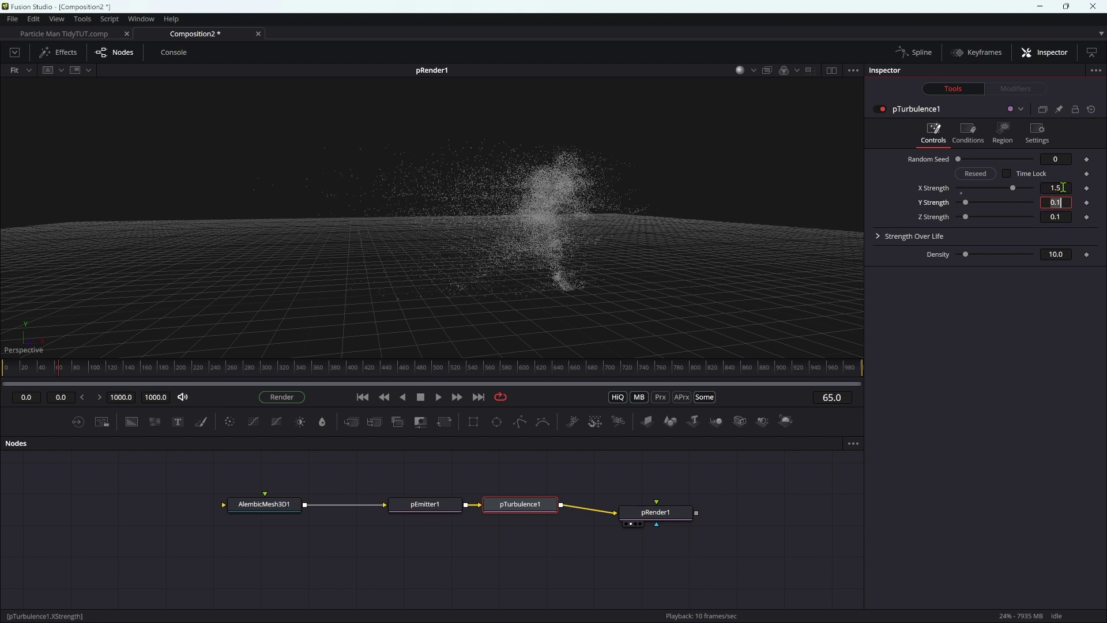
pyautogui.write('1.5')
pyautogui.press('BackSpace')
pyautogui.press('BackSpace')
pyautogui.press('BackSpace')
pyautogui.write('0.1')
pyautogui.press('Tab')
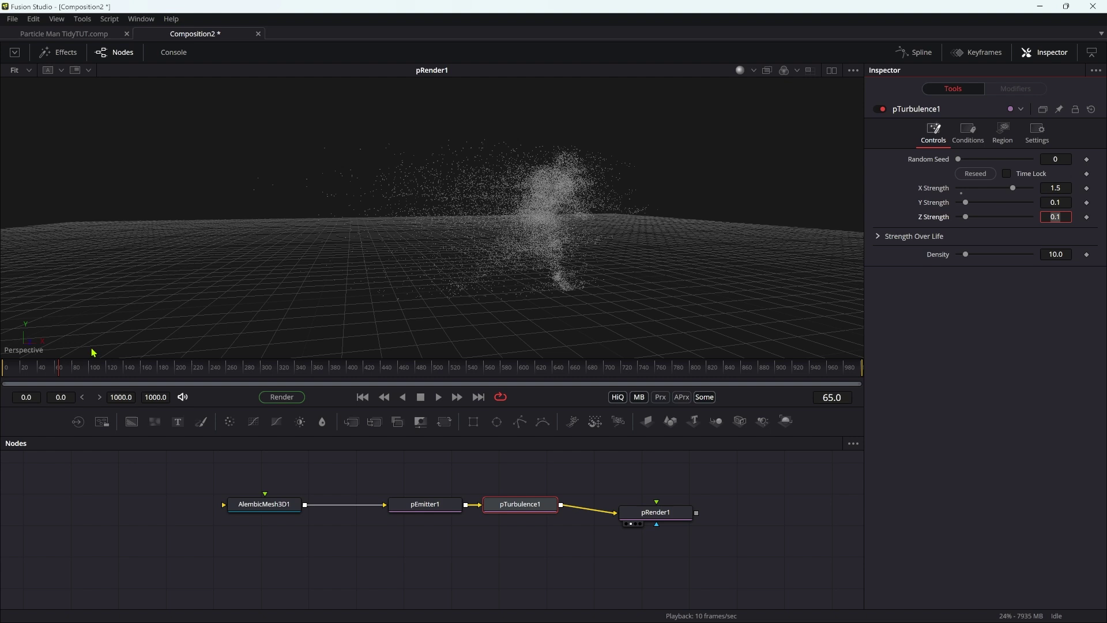
pyautogui.click(90, 369)
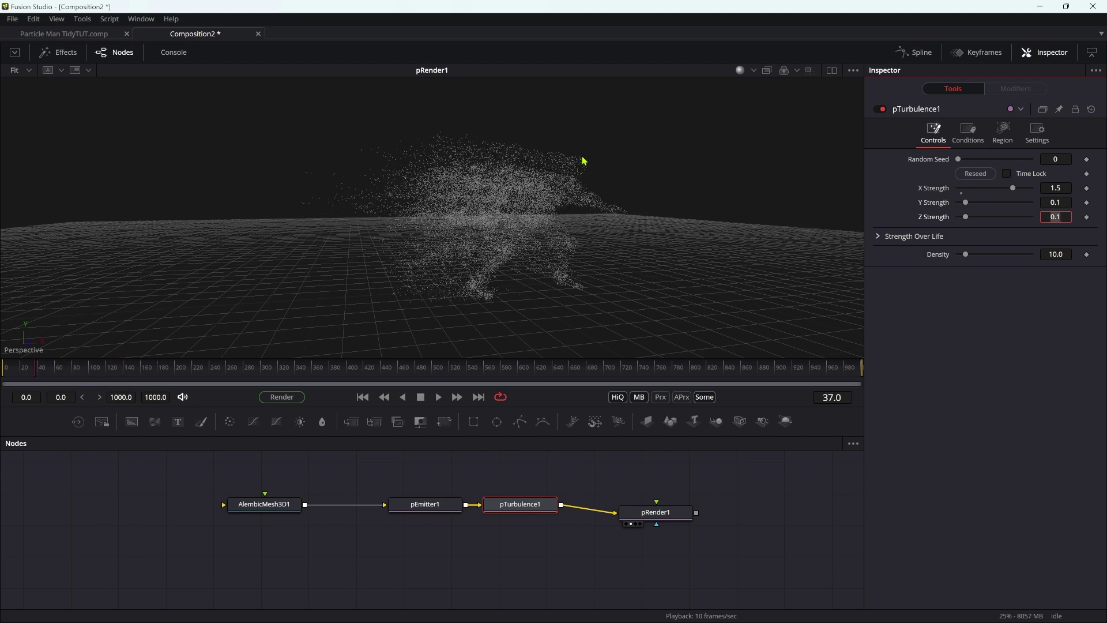
# Step: Set pTurbulence1's Region Mode to When inside region and Region to Mesh
pyautogui.moveTo(533, 506); pyautogui.dragTo(548, 520)
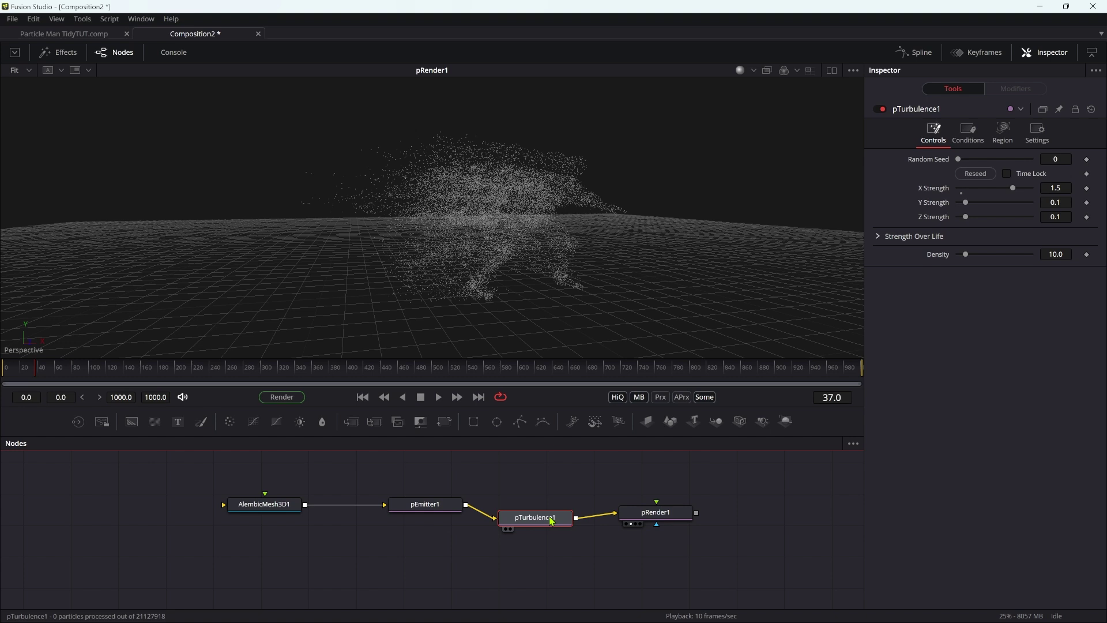
pyautogui.click(1009, 130)
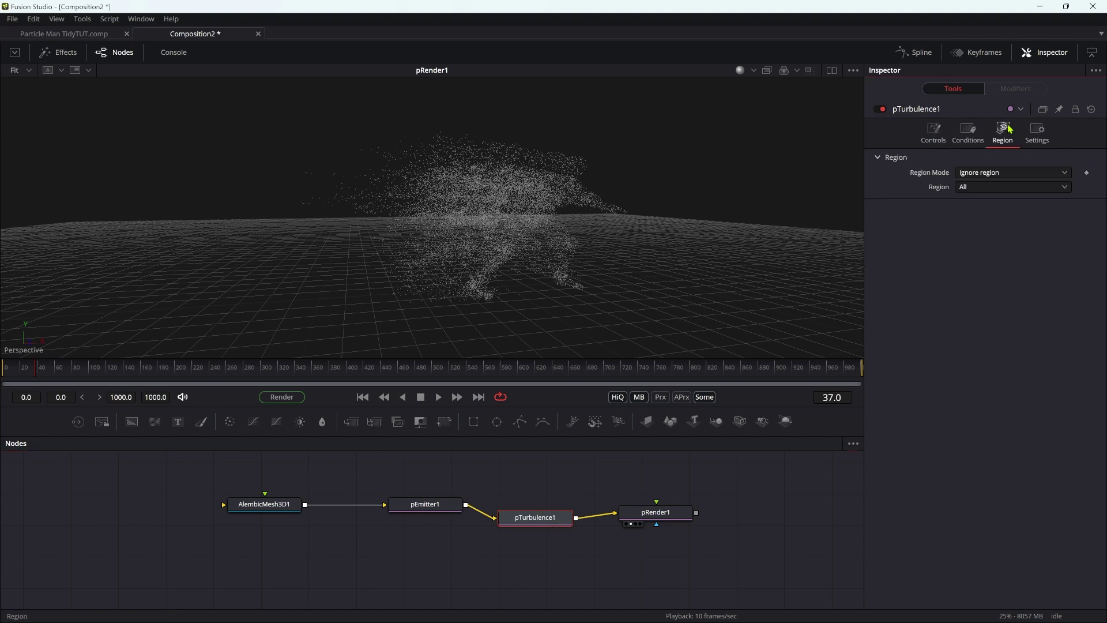
pyautogui.click(984, 174)
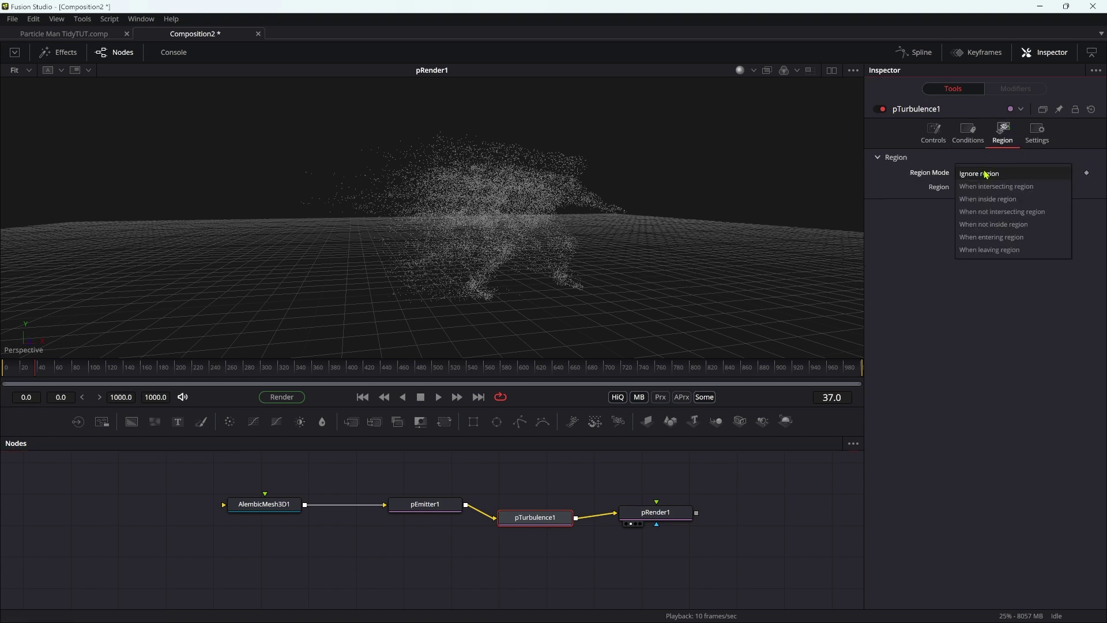
pyautogui.click(987, 199)
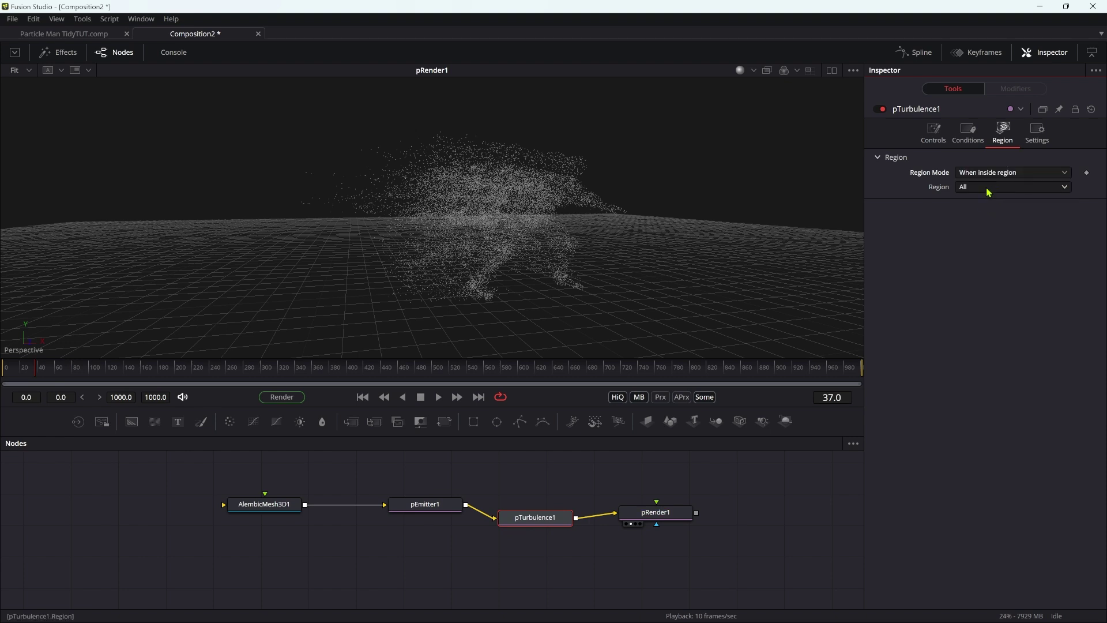
pyautogui.click(988, 190)
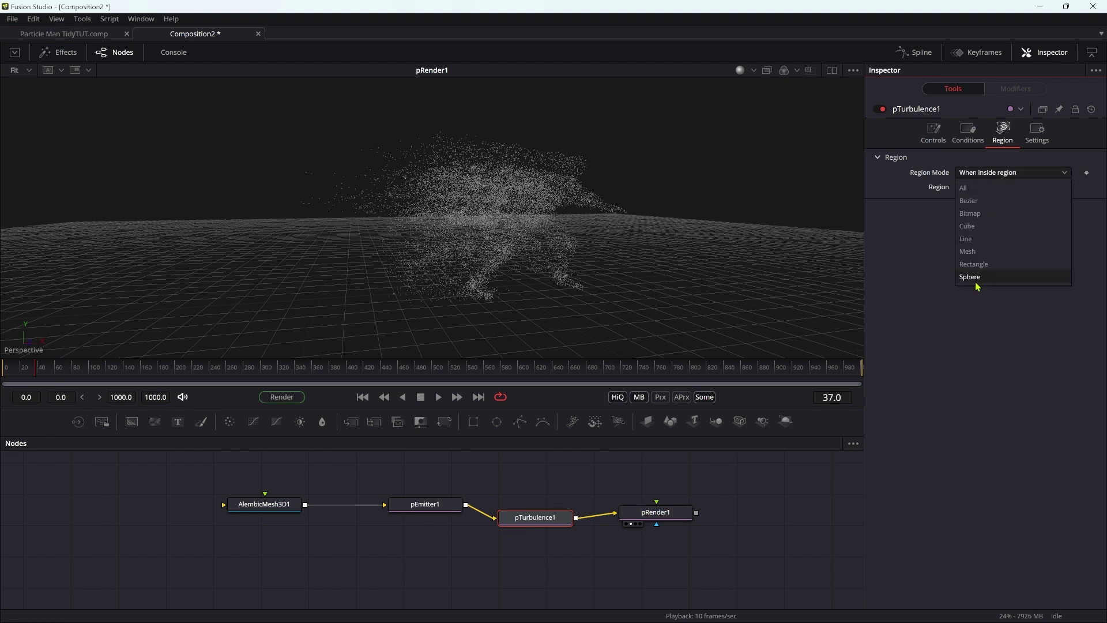
pyautogui.click(974, 251)
# Step: Wire AlembicMesh3D1 into pTurbulence1's region input and return to frame 22
pyautogui.moveTo(286, 507); pyautogui.dragTo(325, 481)
pyautogui.moveTo(434, 512); pyautogui.dragTo(382, 561)
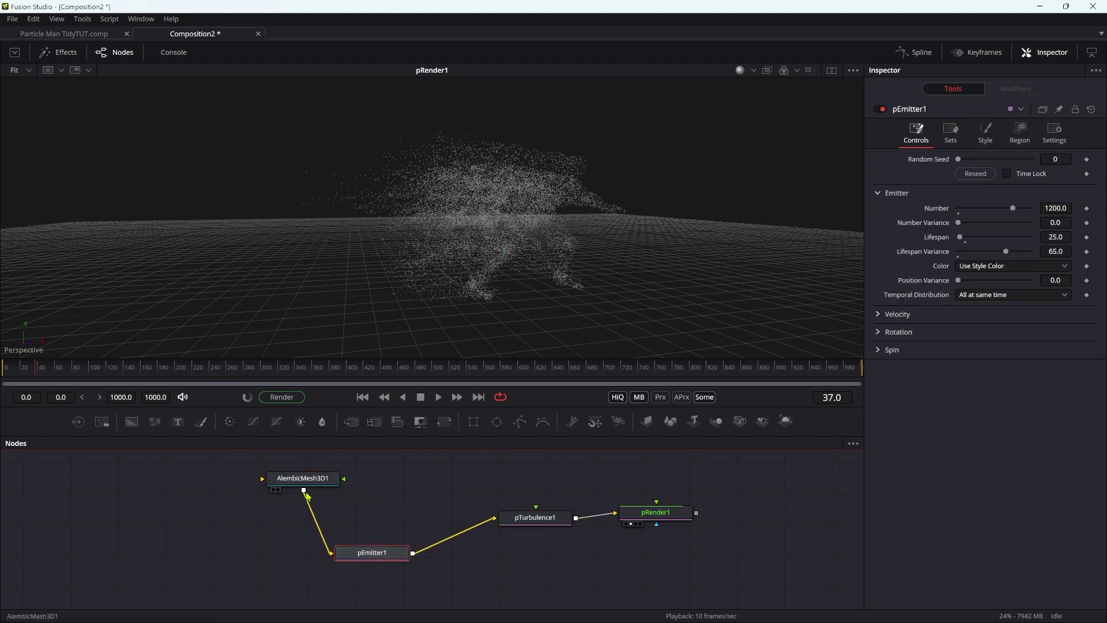
pyautogui.moveTo(303, 489); pyautogui.dragTo(536, 521)
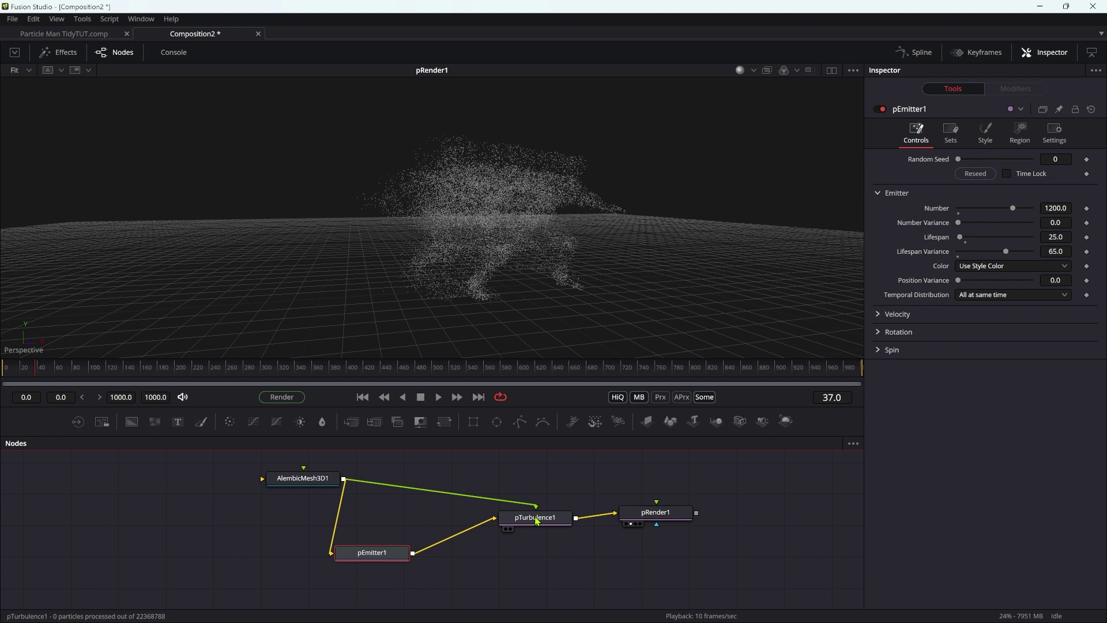
pyautogui.click(25, 374)
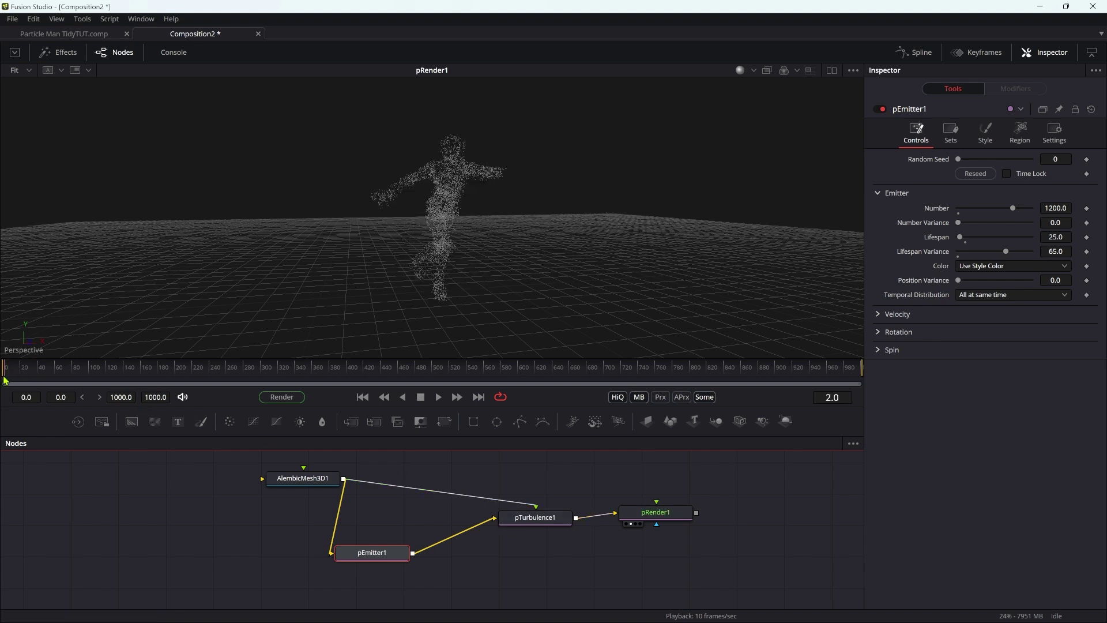
pyautogui.moveTo(26, 382)
pyautogui.mouseDown()
pyautogui.moveTo(106, 386)
pyautogui.moveTo(33, 385)
pyautogui.mouseUp()
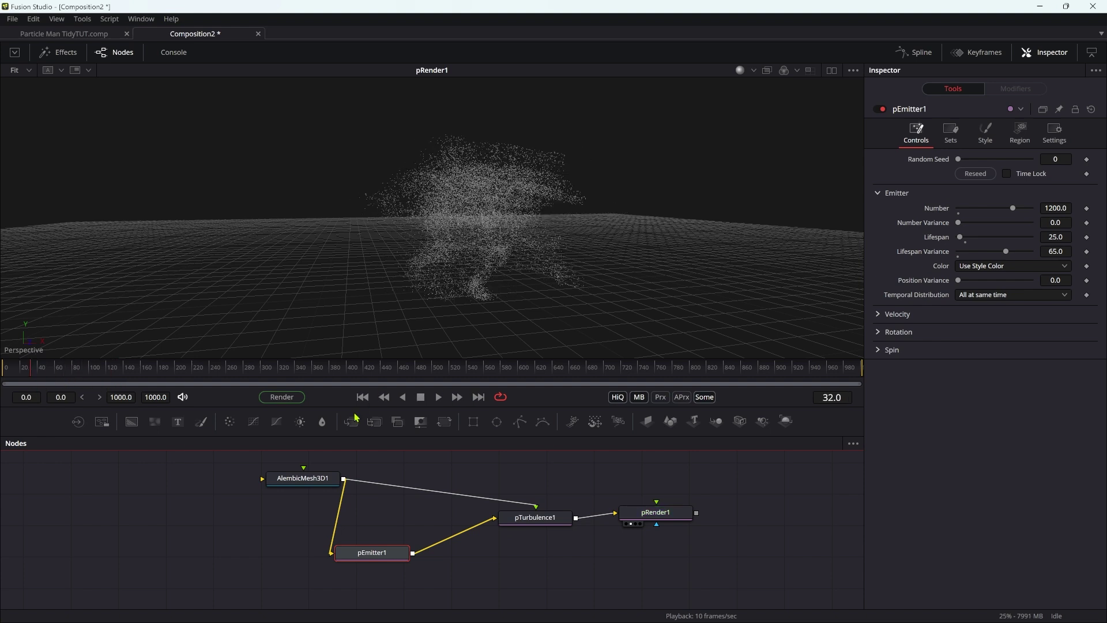
pyautogui.click(363, 398)
pyautogui.click(434, 398)
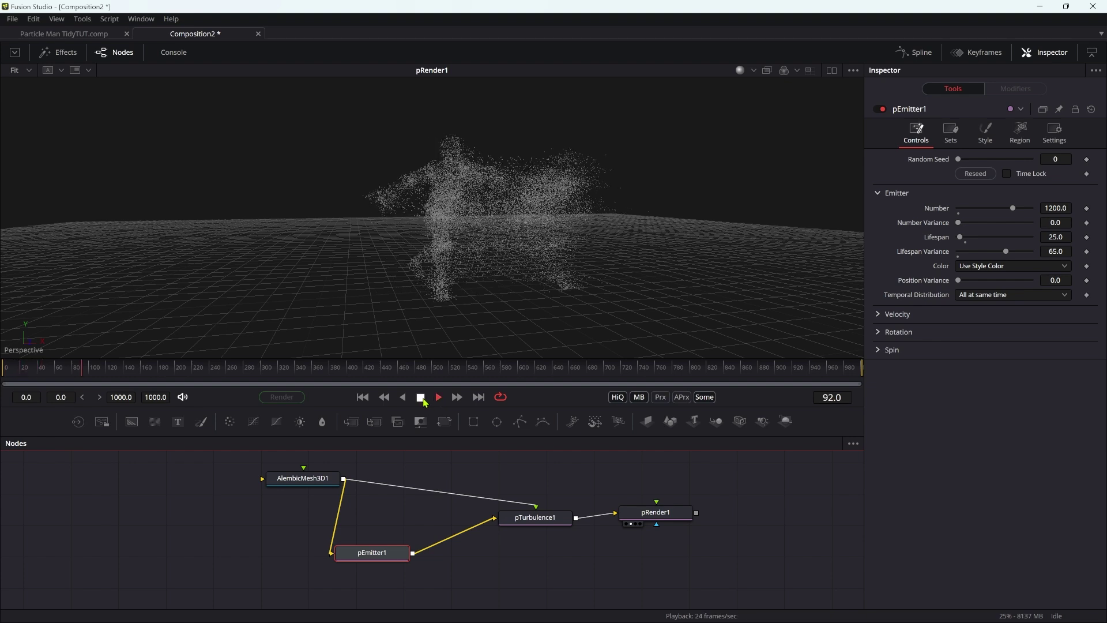
pyautogui.click(420, 397)
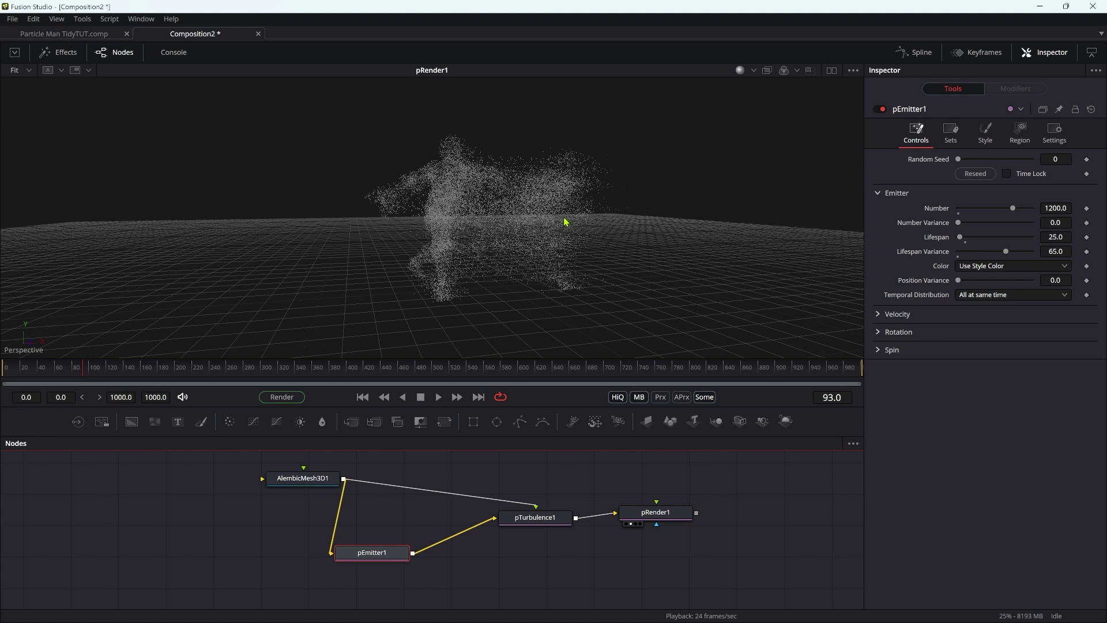
# Step: Add a Merge3D after pRender1 and a Shape3D feeding into it
pyautogui.click(652, 515)
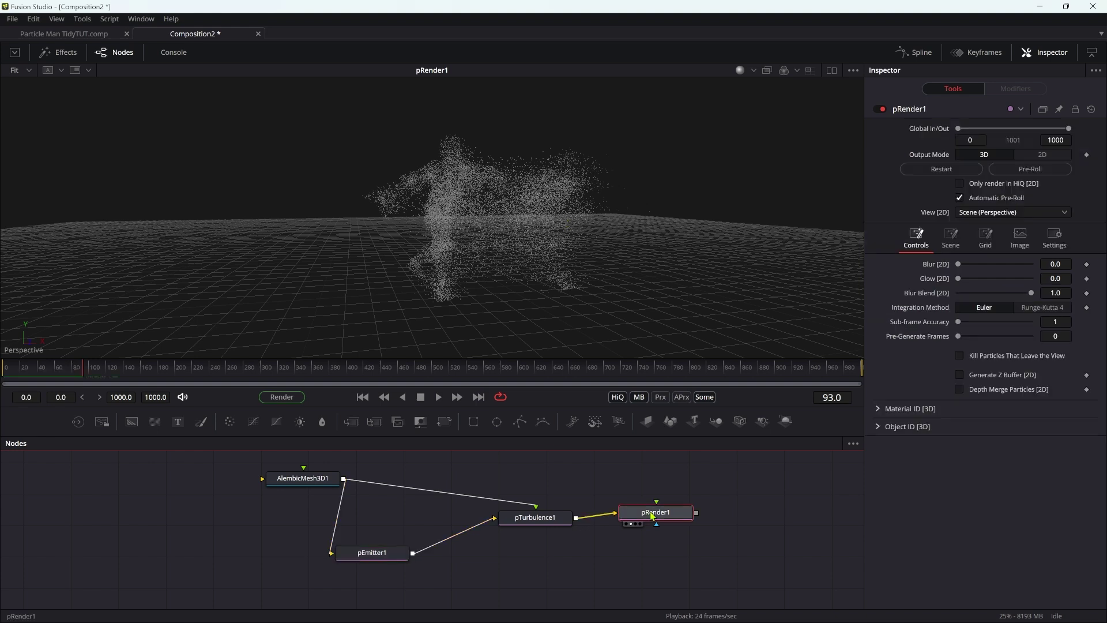
pyautogui.hotkey('ctrl', 'space')
pyautogui.write('3MG')
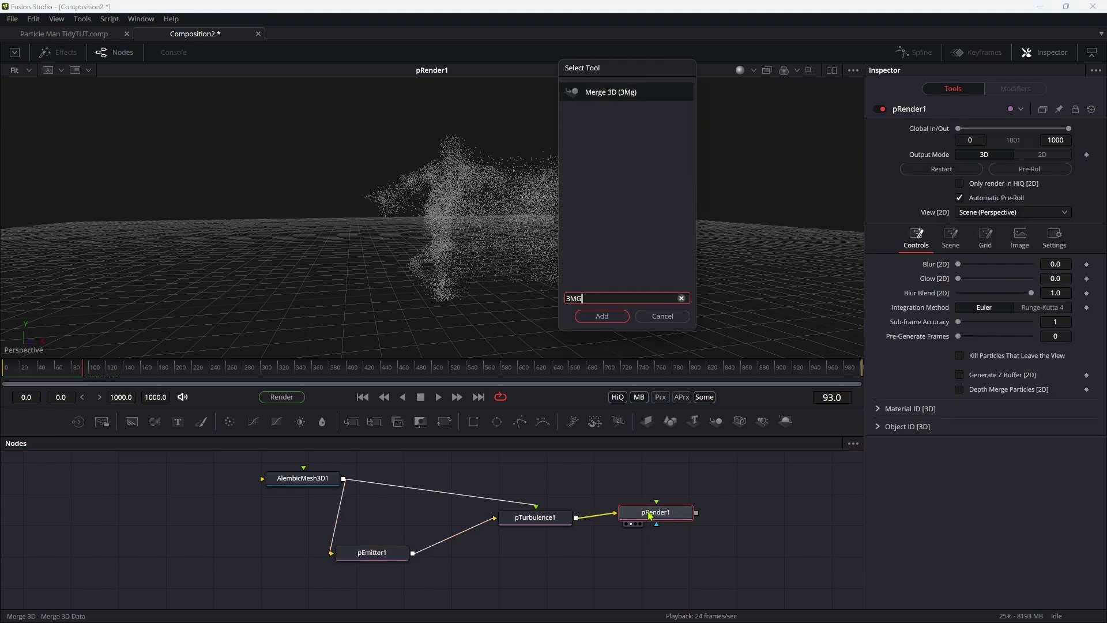
pyautogui.press('Return')
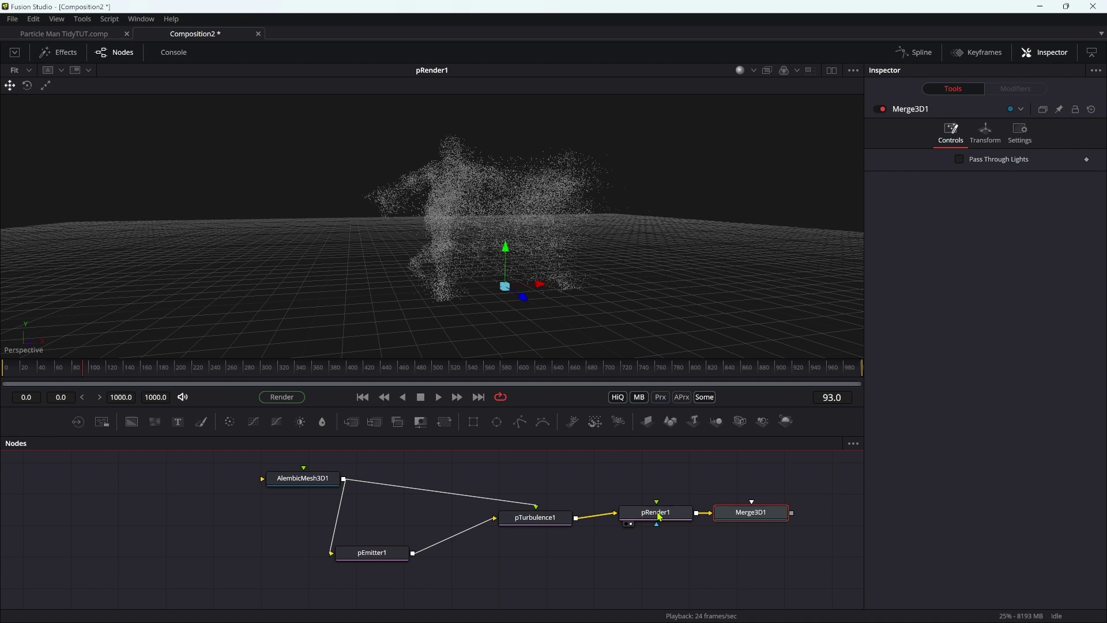
pyautogui.press('1')
pyautogui.hotkey('ctrl', 'space')
pyautogui.write('3SH')
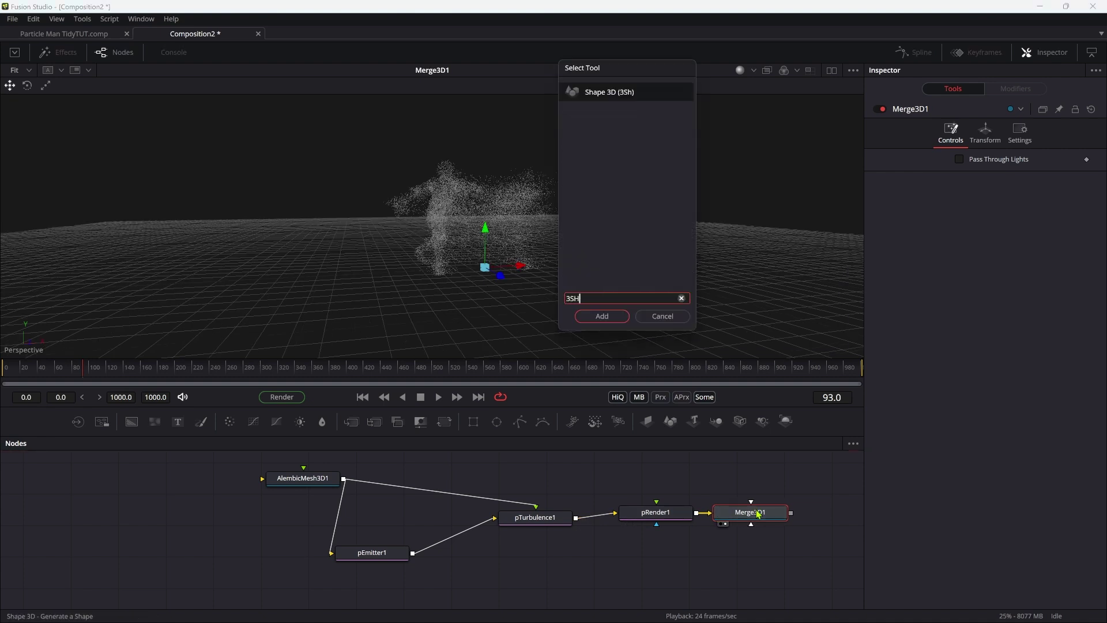
pyautogui.press('Return')
# Step: Make Shape3D1 a capped cylinder: radius 20, height 0.01, 40 base subdivisions
pyautogui.click(751, 544)
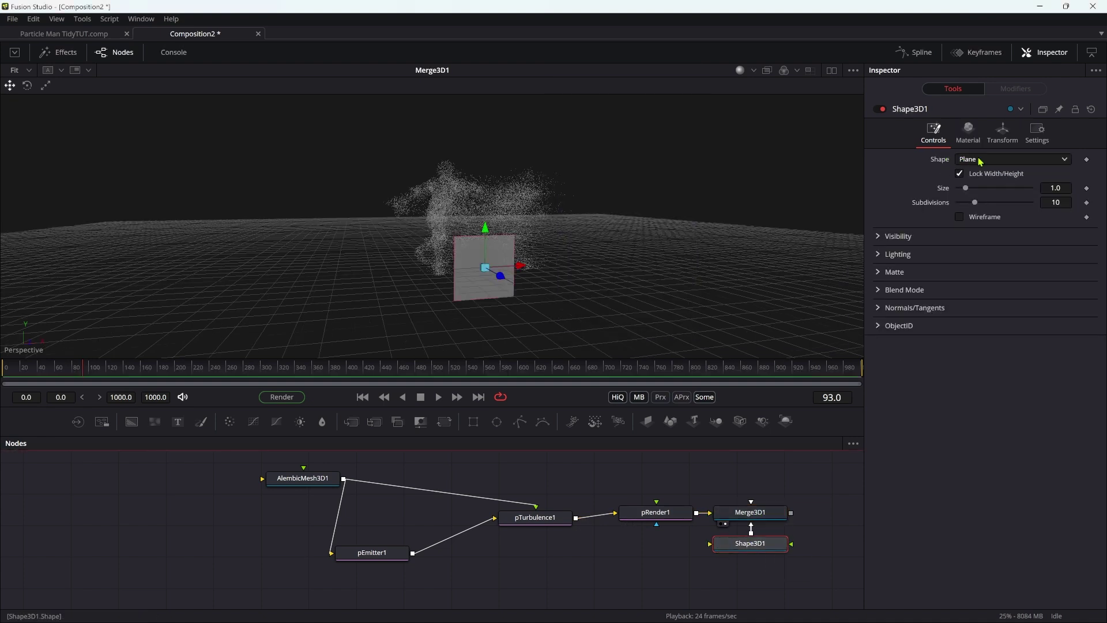
pyautogui.click(980, 159)
pyautogui.click(980, 199)
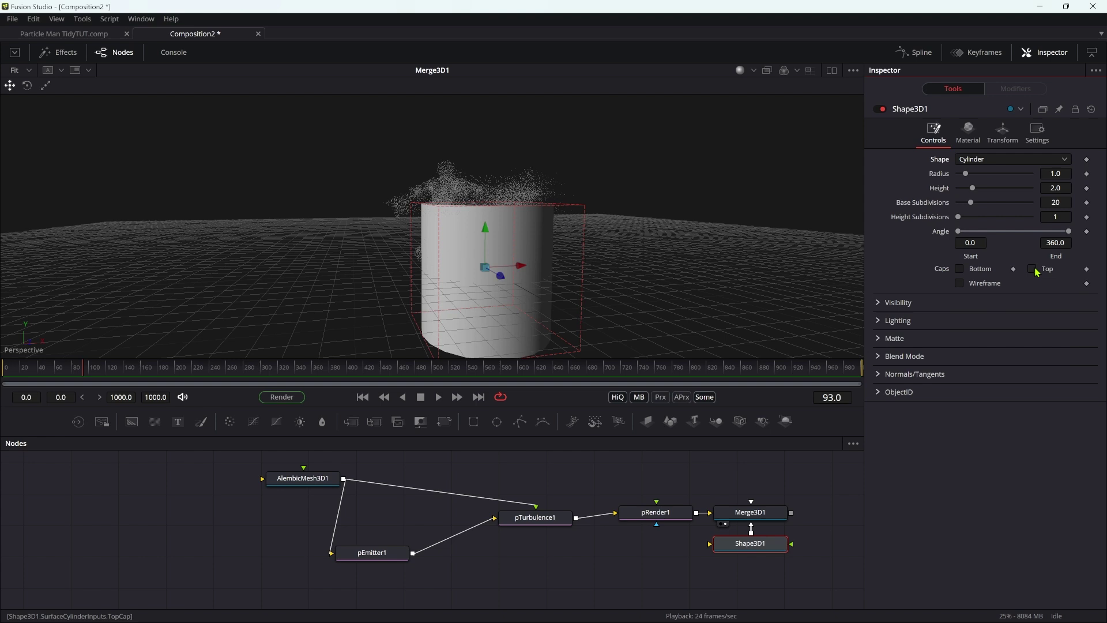
pyautogui.click(1033, 269)
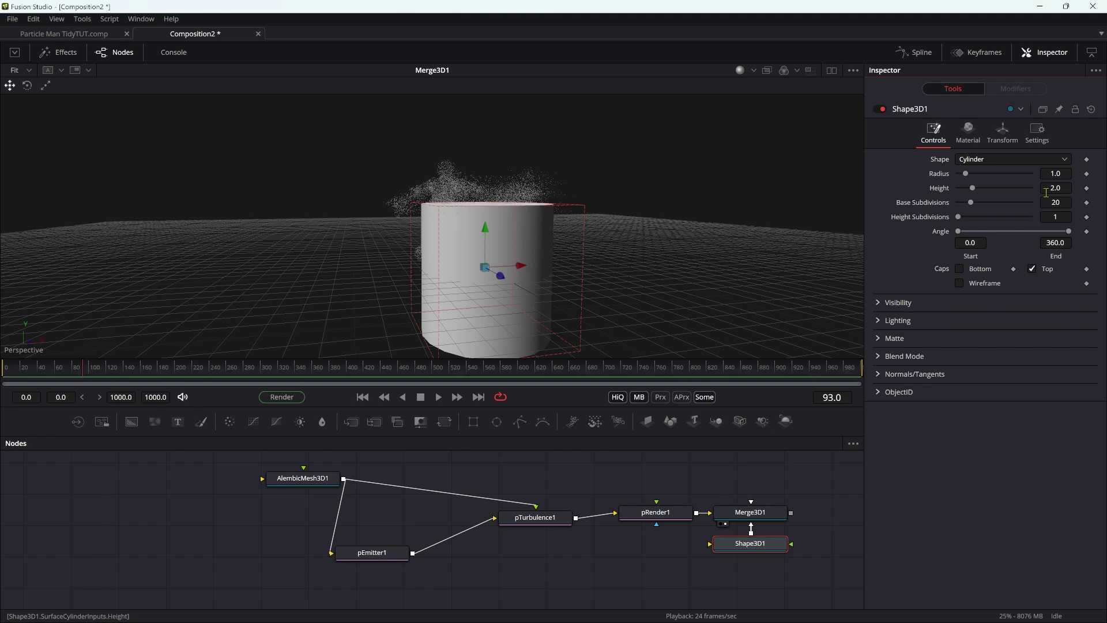
pyautogui.click(1055, 174)
pyautogui.write('20')
pyautogui.press('Tab')
pyautogui.write('.0')
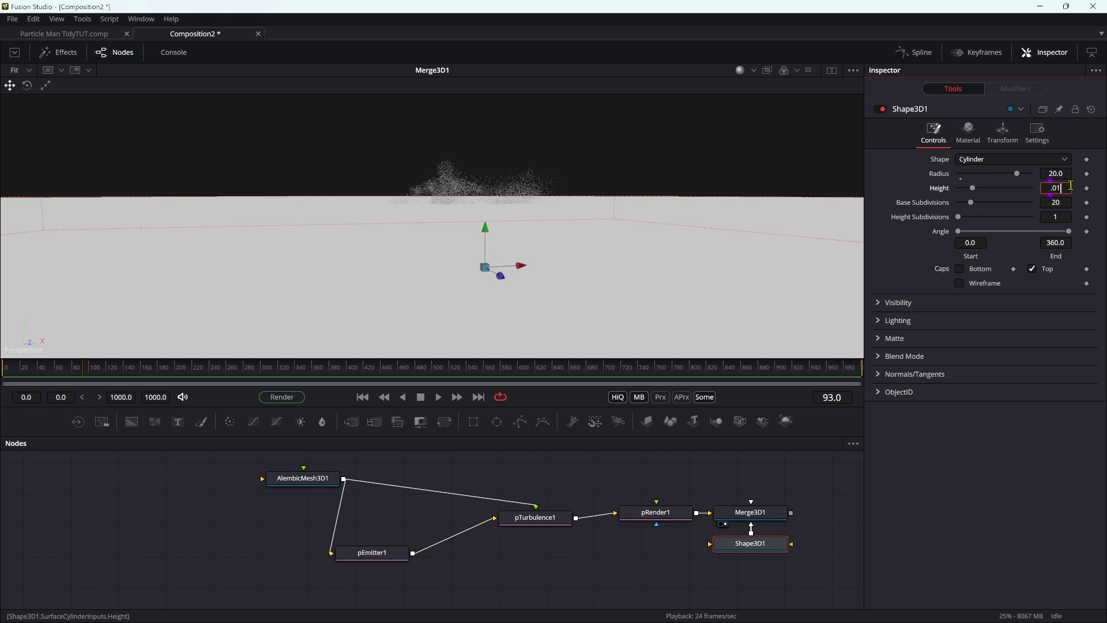
pyautogui.press('Tab')
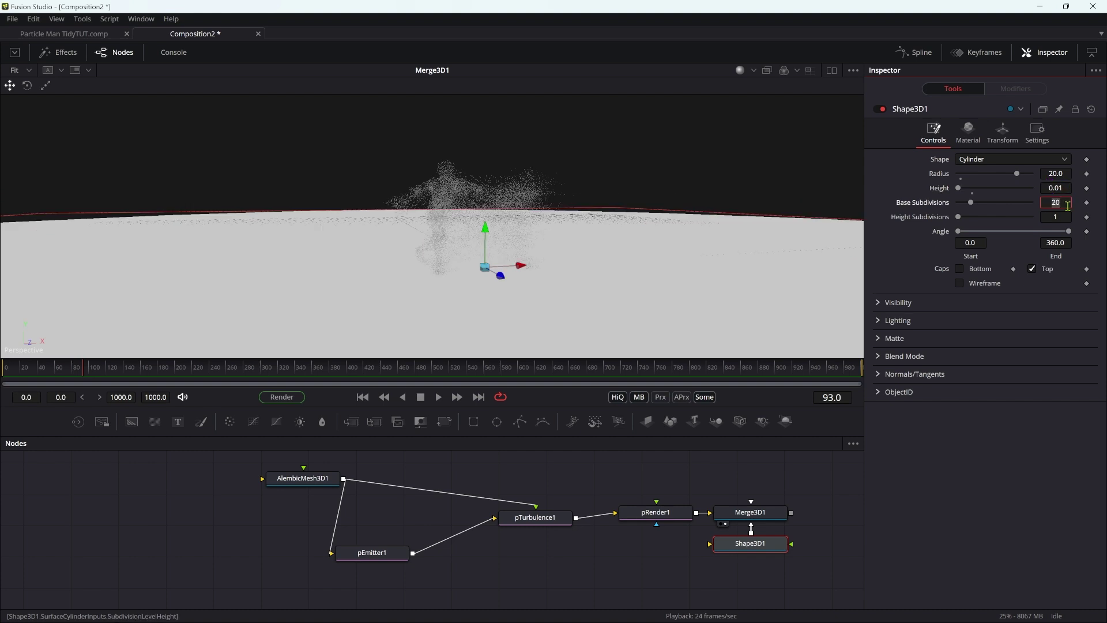
pyautogui.write('40')
pyautogui.press('Tab')
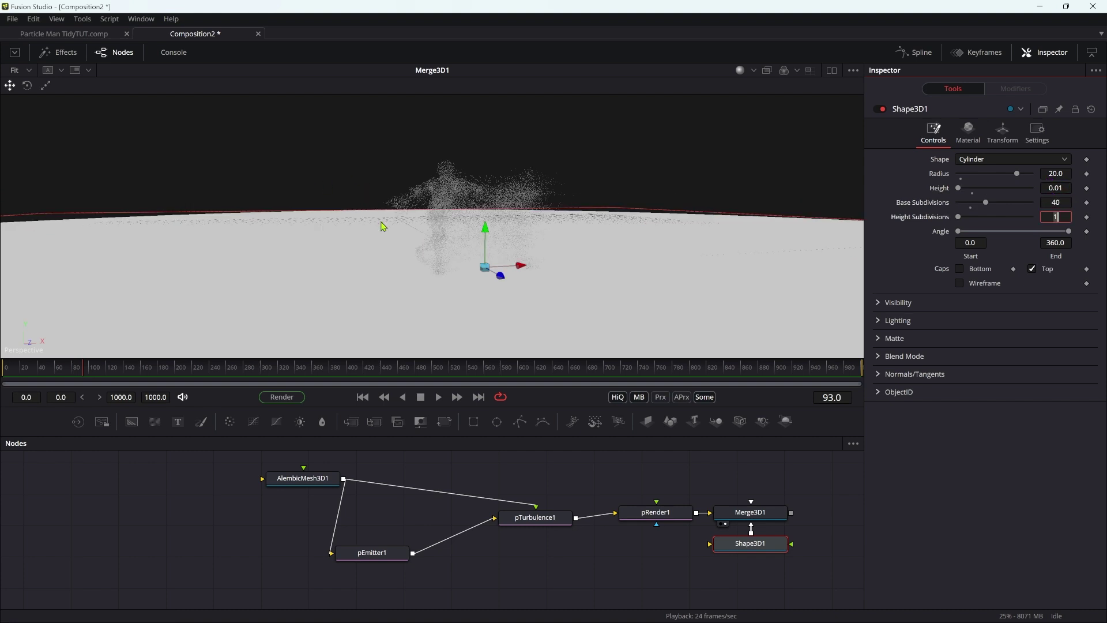
pyautogui.keyDown('alt'); pyautogui.moveTo(382, 225); pyautogui.dragTo(408, 294, button='middle'); pyautogui.keyUp('alt')
# Step: Add a Blinn material node and connect it to Shape3D1
pyautogui.click(666, 560)
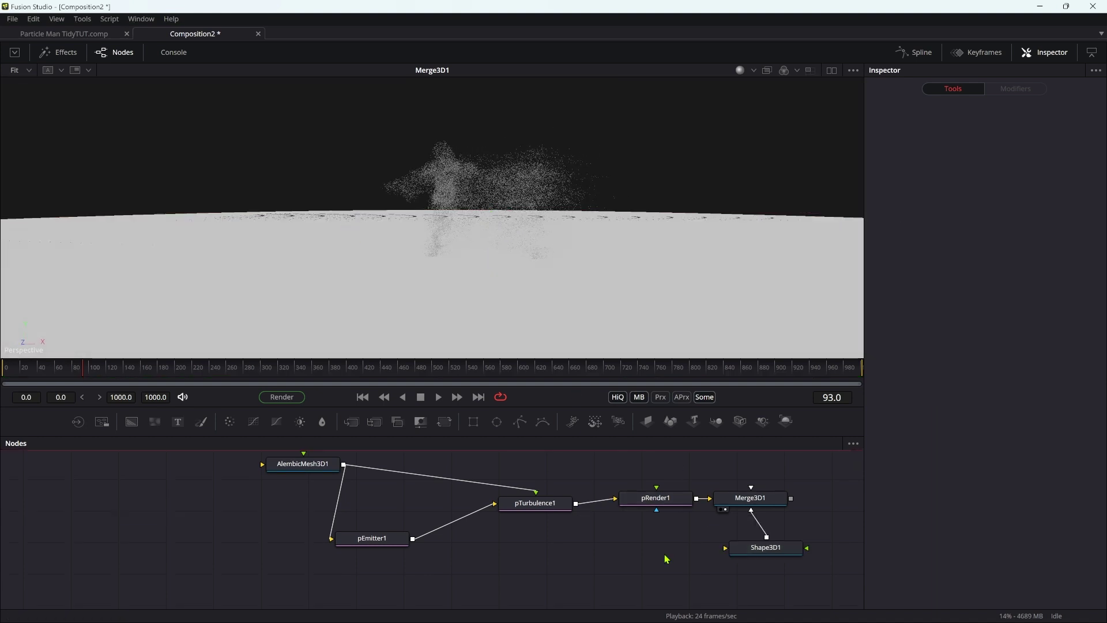
pyautogui.hotkey('shift', 'space')
pyautogui.write('blinn')
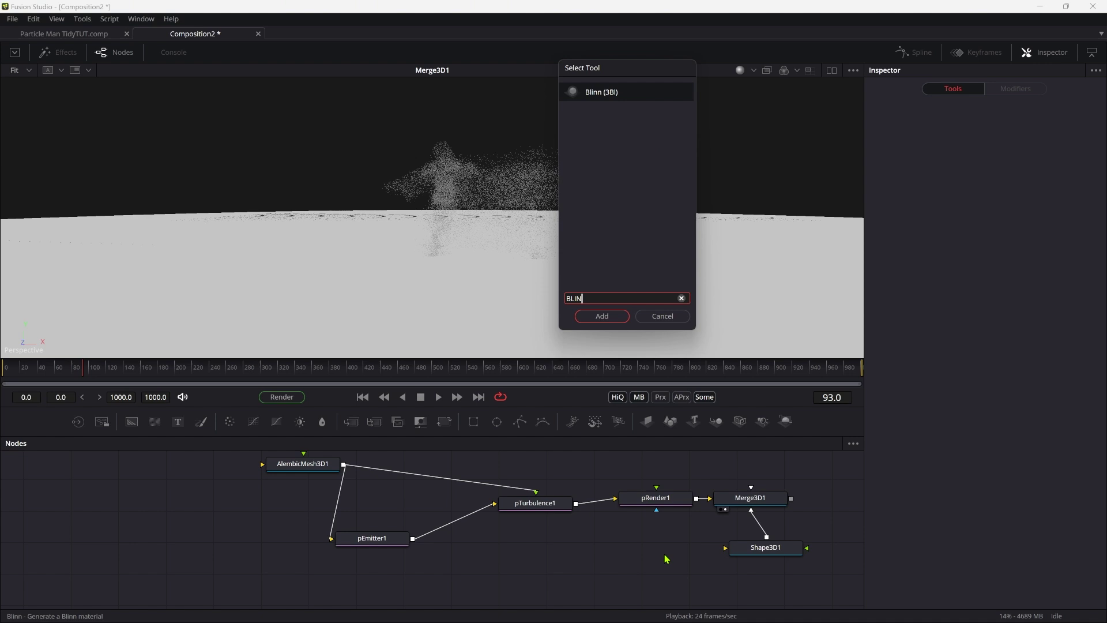
pyautogui.press('Return')
pyautogui.moveTo(663, 553)
pyautogui.mouseDown()
pyautogui.moveTo(705, 574)
pyautogui.moveTo(671, 566)
pyautogui.mouseUp()
# Step: Connect a FastNoise at Scale 20 into Blinn1's Specular Intensity input
pyautogui.hotkey('shift', 'space')
pyautogui.write('FAS')
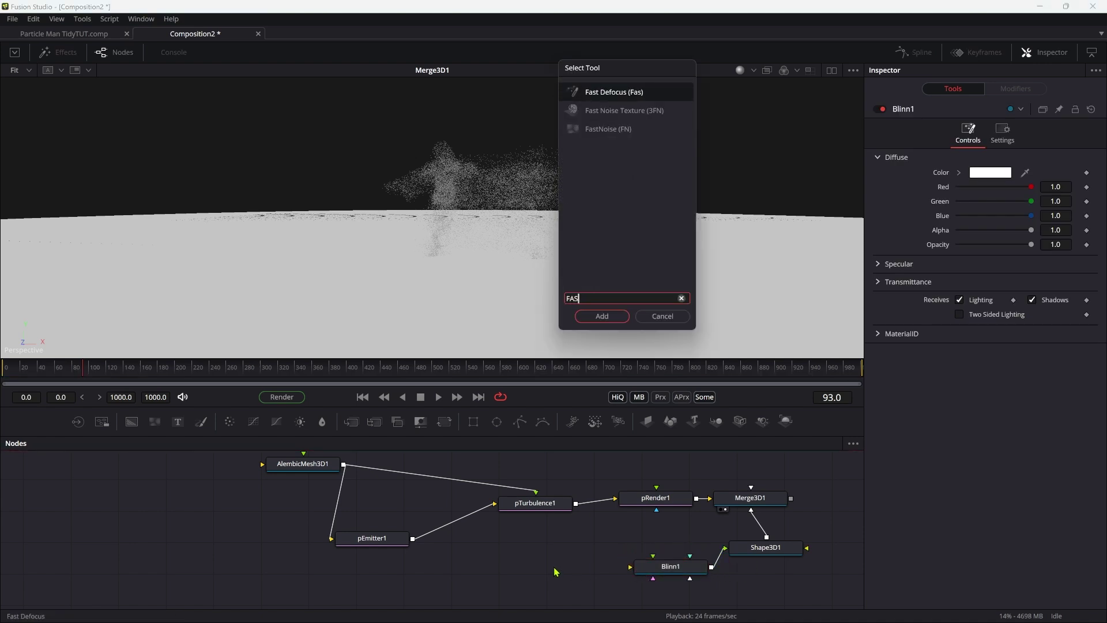
pyautogui.press('Down')
pyautogui.press('Down')
pyautogui.press('Return')
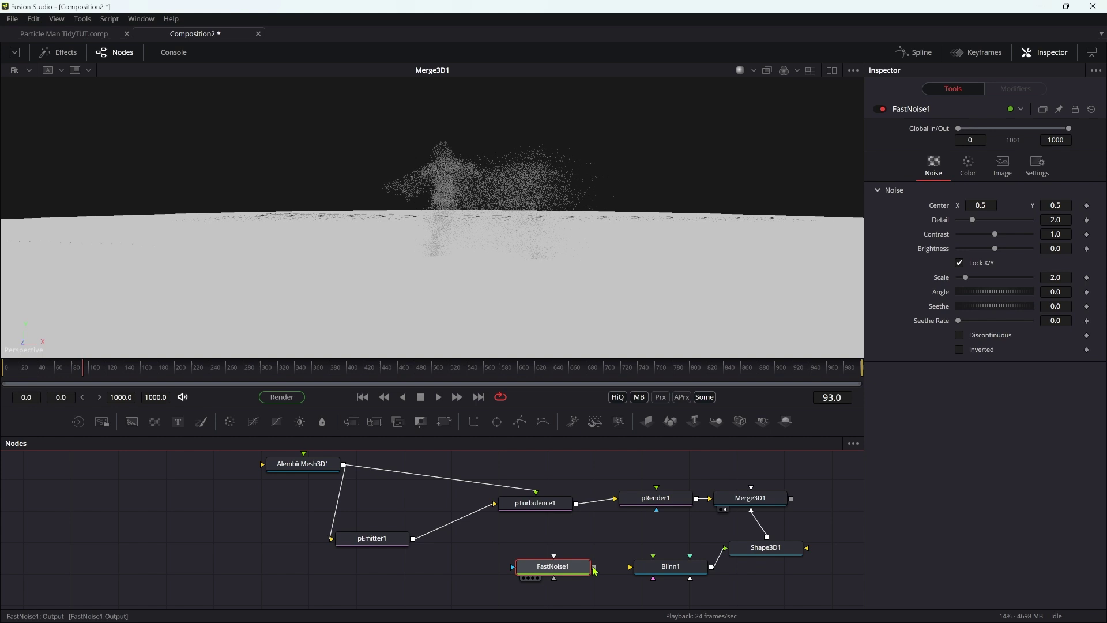
pyautogui.moveTo(594, 571); pyautogui.dragTo(674, 570, button='right')
pyautogui.click(736, 552)
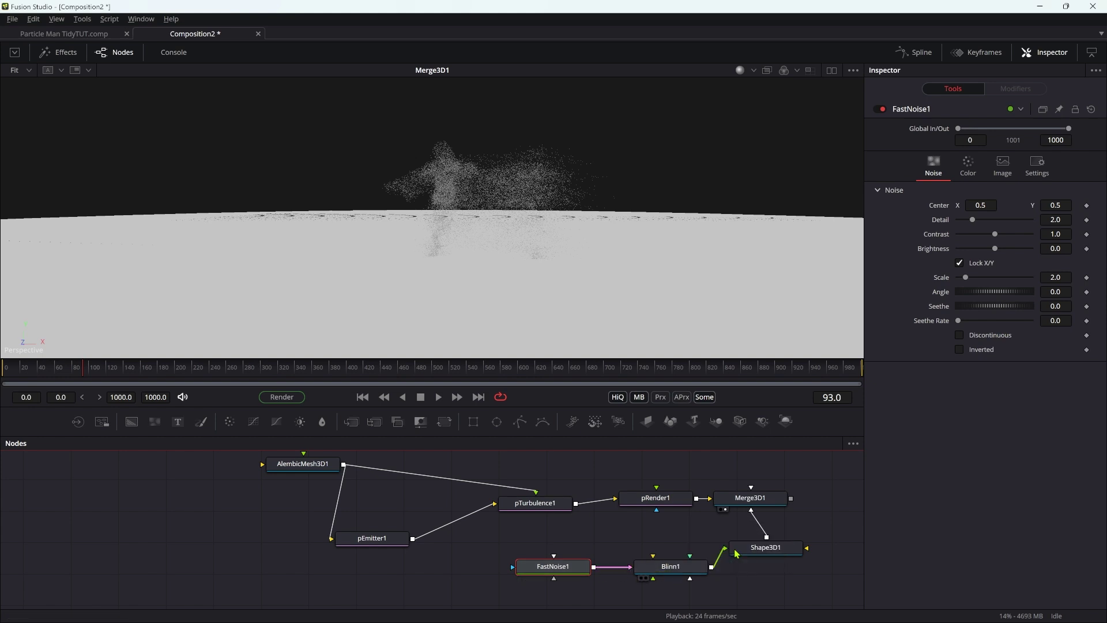
pyautogui.click(1054, 277)
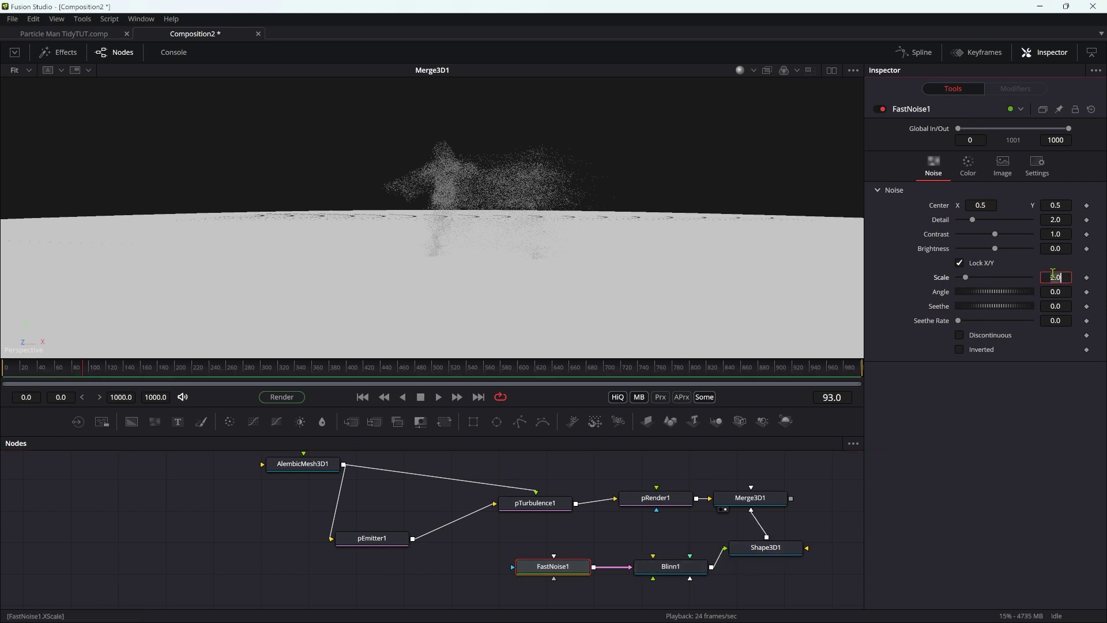
pyautogui.write('20')
pyautogui.press('Tab')
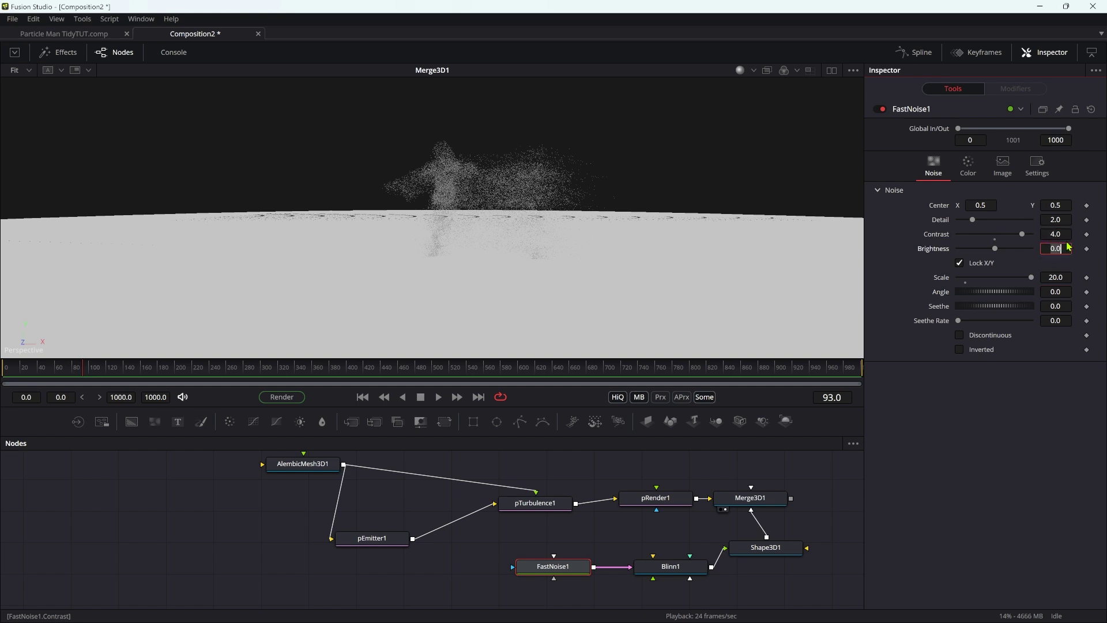
# Step: Set Blinn1's diffuse colour value to 2, making it near-black
pyautogui.click(670, 566)
pyautogui.click(1008, 177)
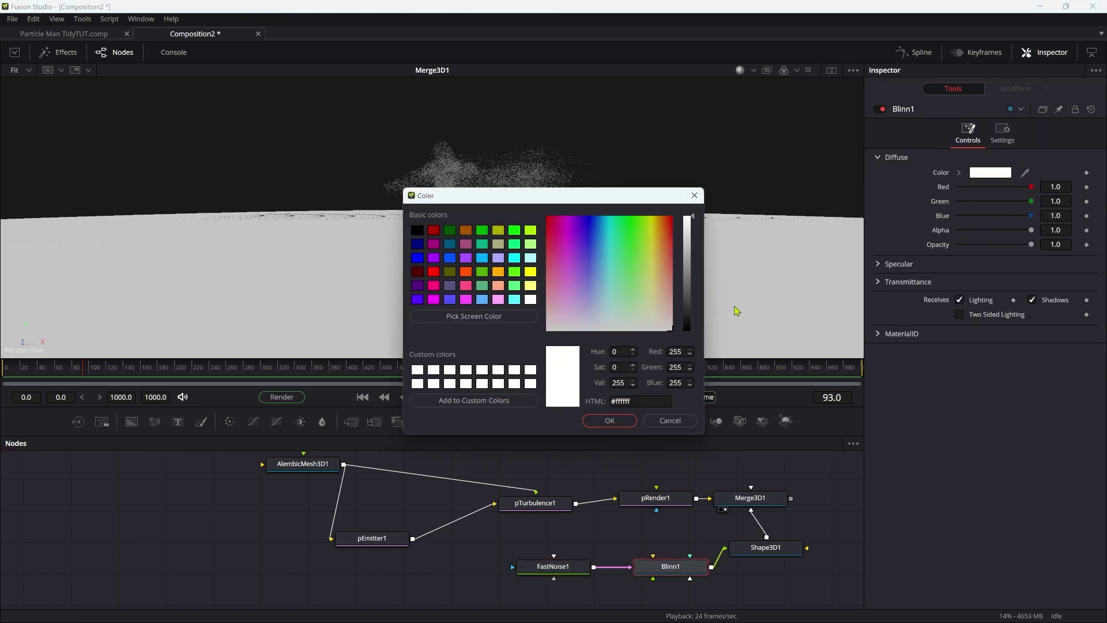
pyautogui.click(624, 383)
pyautogui.write('2')
pyautogui.press('Return')
pyautogui.keyDown('alt'); pyautogui.moveTo(692, 249); pyautogui.dragTo(576, 317, button='middle'); pyautogui.keyUp('alt')
pyautogui.click(764, 502)
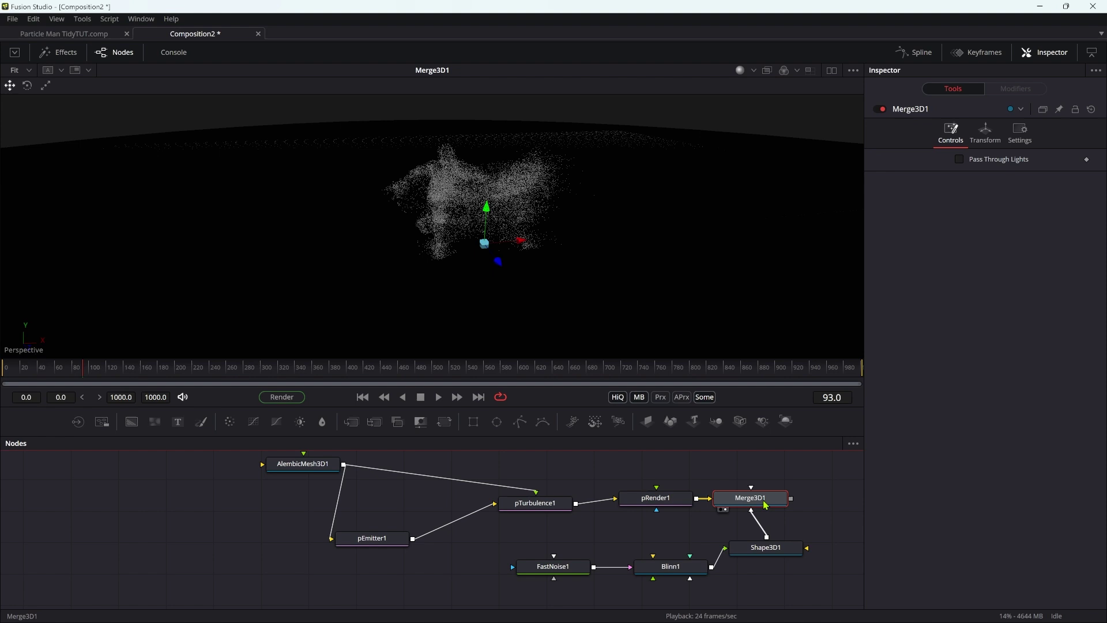
# Step: Add PointLight1 to Merge3D1 and translate it to X 7, Y 0.05
pyautogui.hotkey('shift', 'space')
pyautogui.write('point')
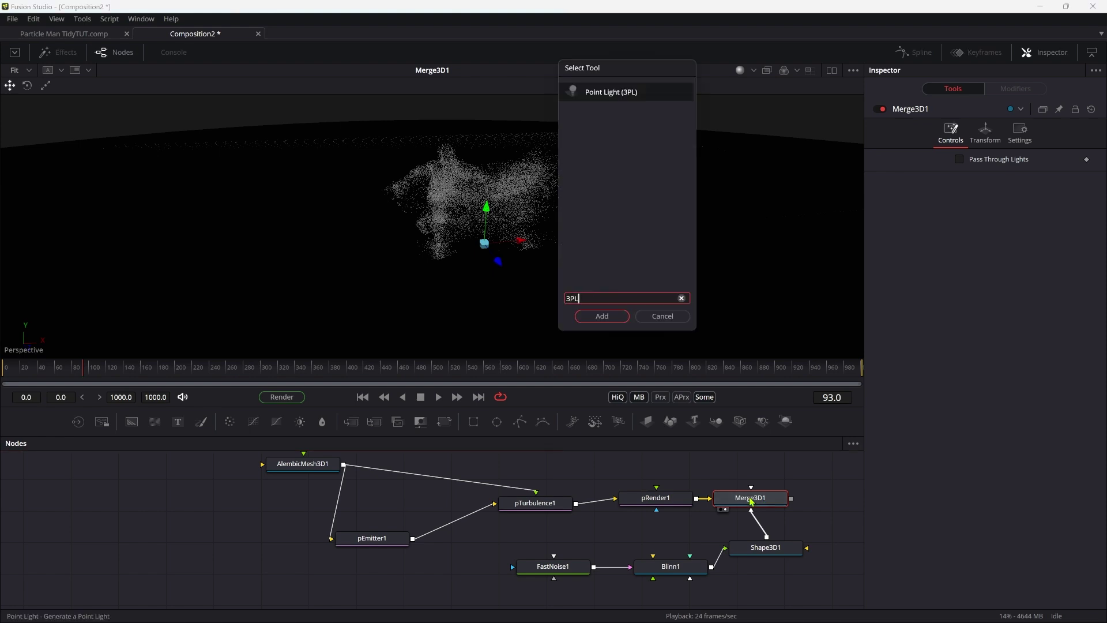
pyautogui.press('Return')
pyautogui.click(986, 133)
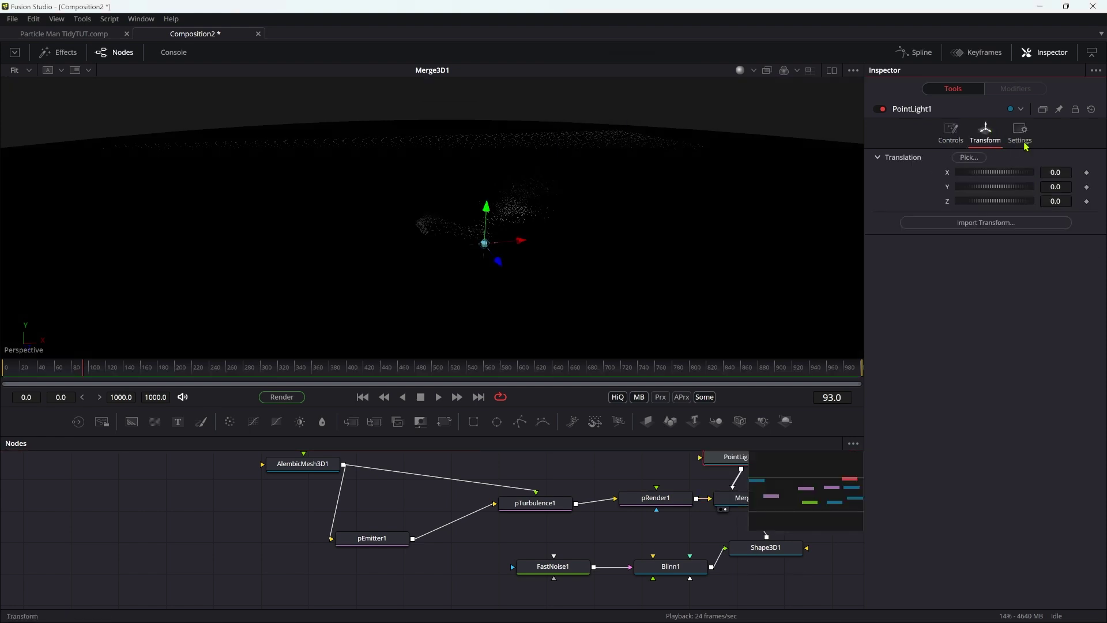
pyautogui.click(1064, 170)
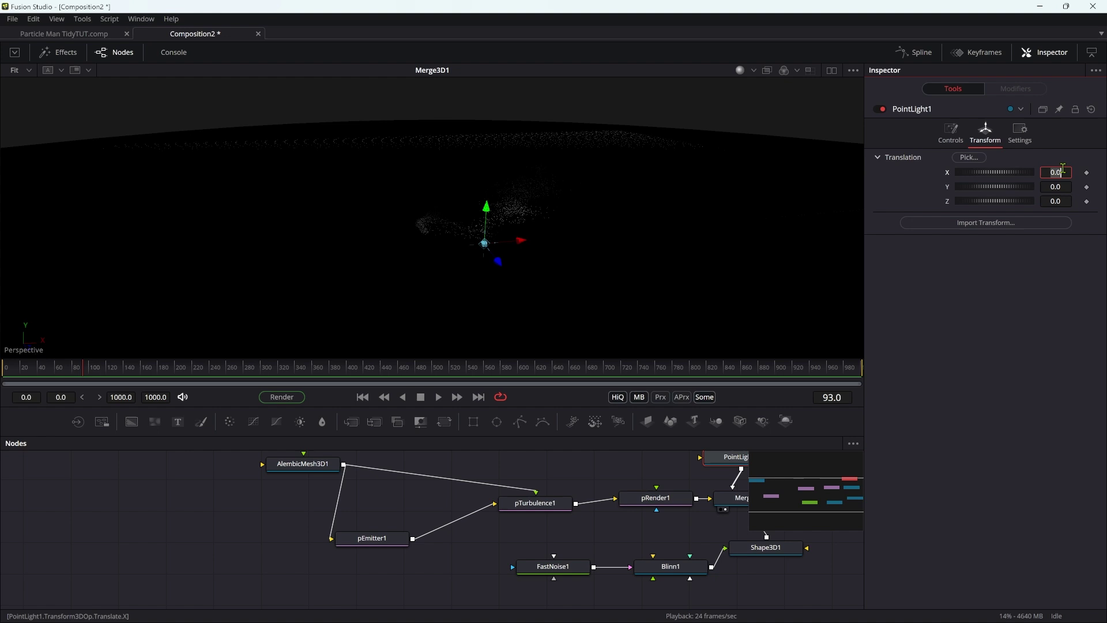
pyautogui.write('7')
pyautogui.press('Tab')
pyautogui.write('.0')
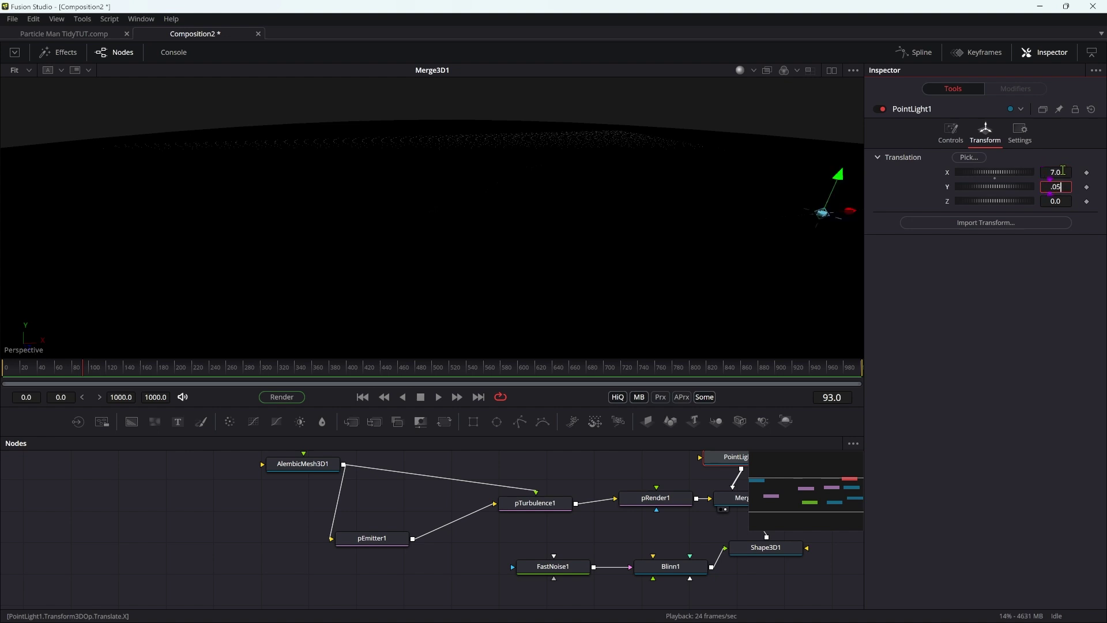
pyautogui.write('5')
pyautogui.press('Tab')
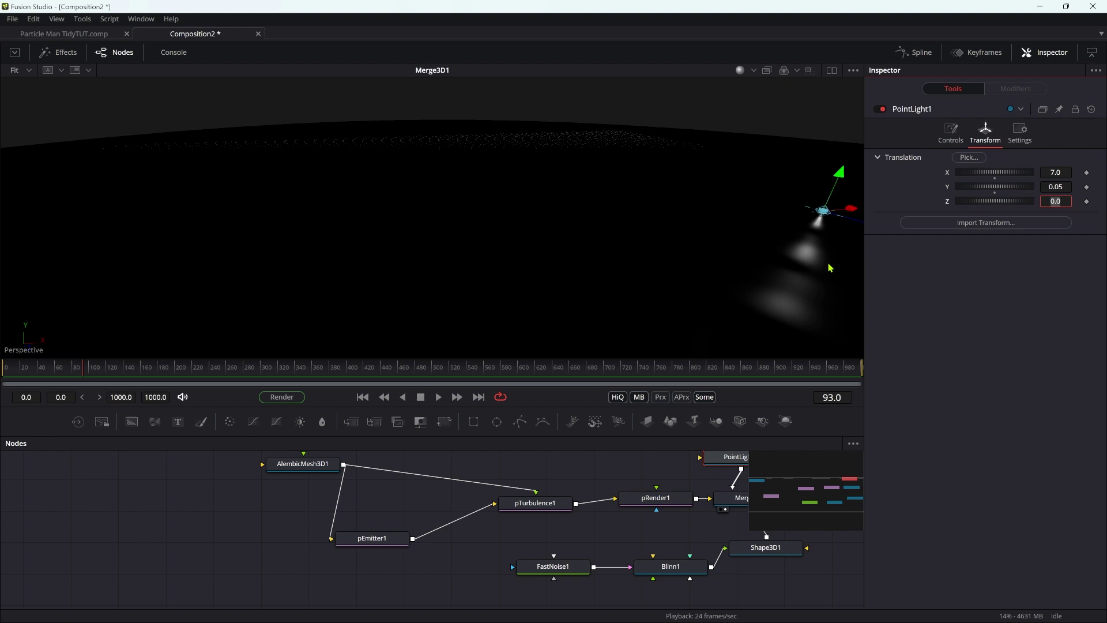
pyautogui.moveTo(682, 537); pyautogui.dragTo(603, 594, button='middle')
# Step: Insert a Duplicate 3D node after PointLight1
pyautogui.hotkey('shift', 'space')
pyautogui.write('3PL')
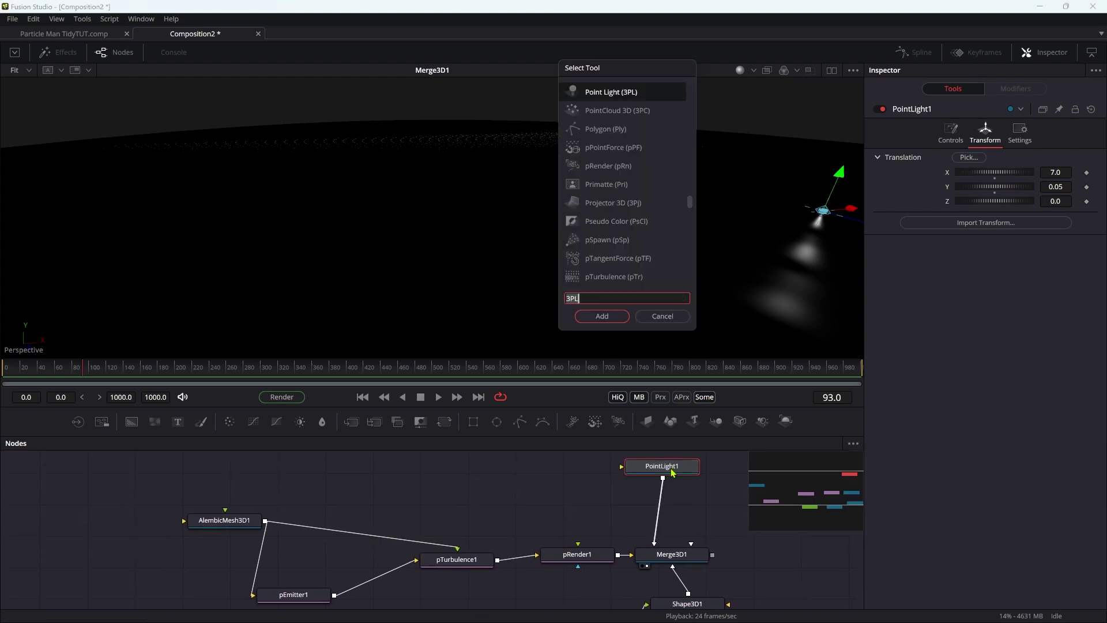
pyautogui.press('BackSpace')
pyautogui.press('BackSpace')
pyautogui.write('D')
pyautogui.press('Down')
pyautogui.press('Down')
pyautogui.press('Down')
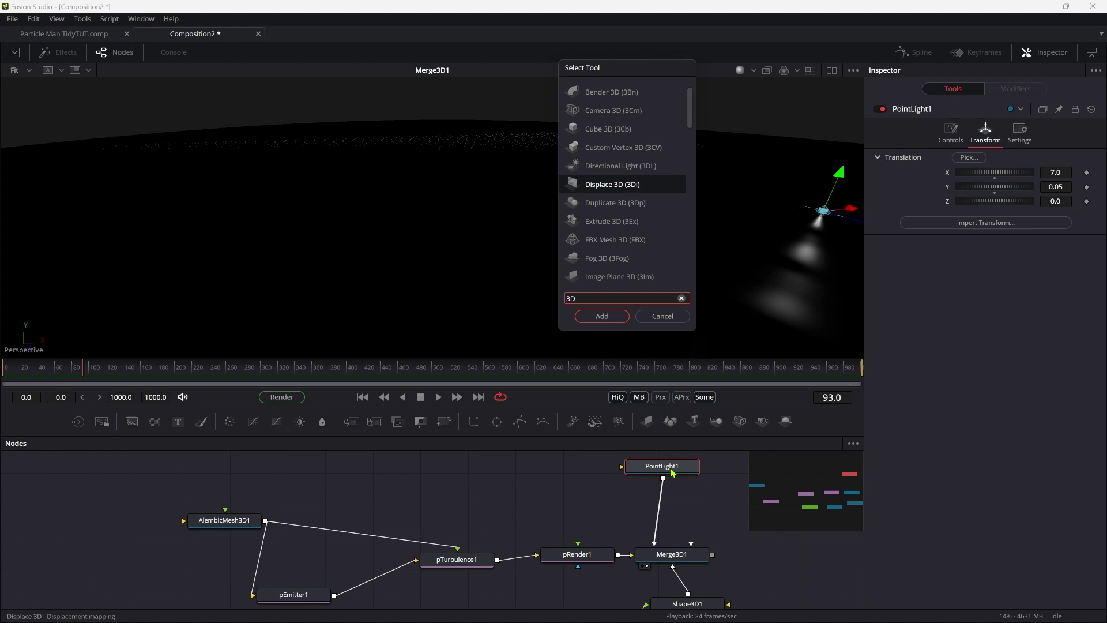
pyautogui.press('Down')
pyautogui.press('Return')
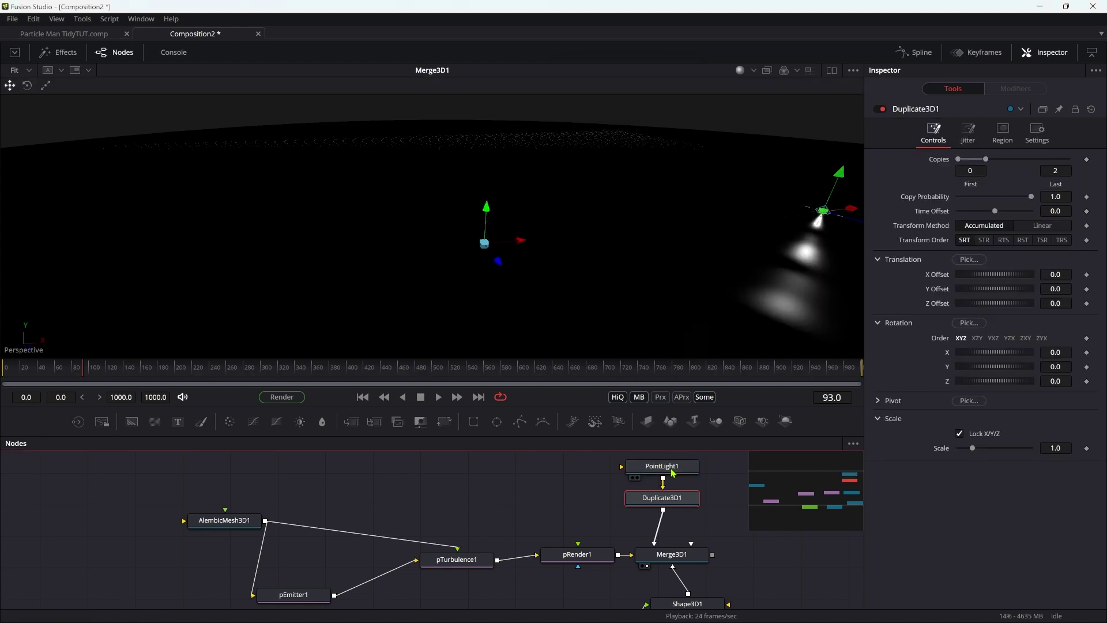
# Step: Set Duplicate3D1 to Copies Last 6 with a 60° Y rotation per copy
pyautogui.click(1069, 172)
pyautogui.write('6')
pyautogui.press('Return')
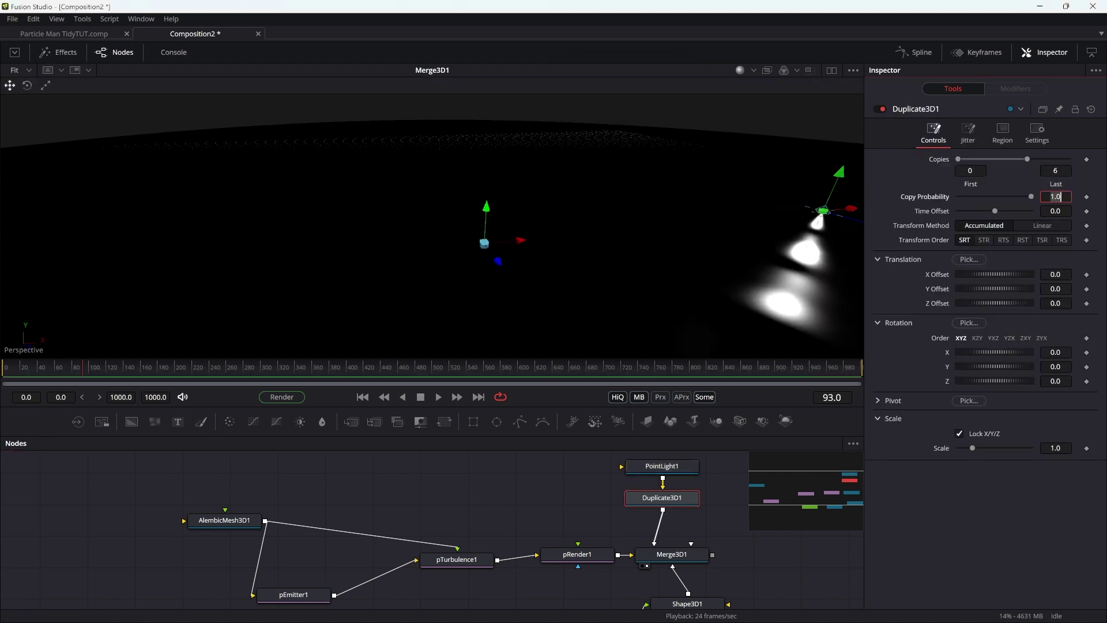
pyautogui.click(1066, 367)
pyautogui.hotkey('ctrl', 'a')
pyautogui.write('60')
pyautogui.press('Tab')
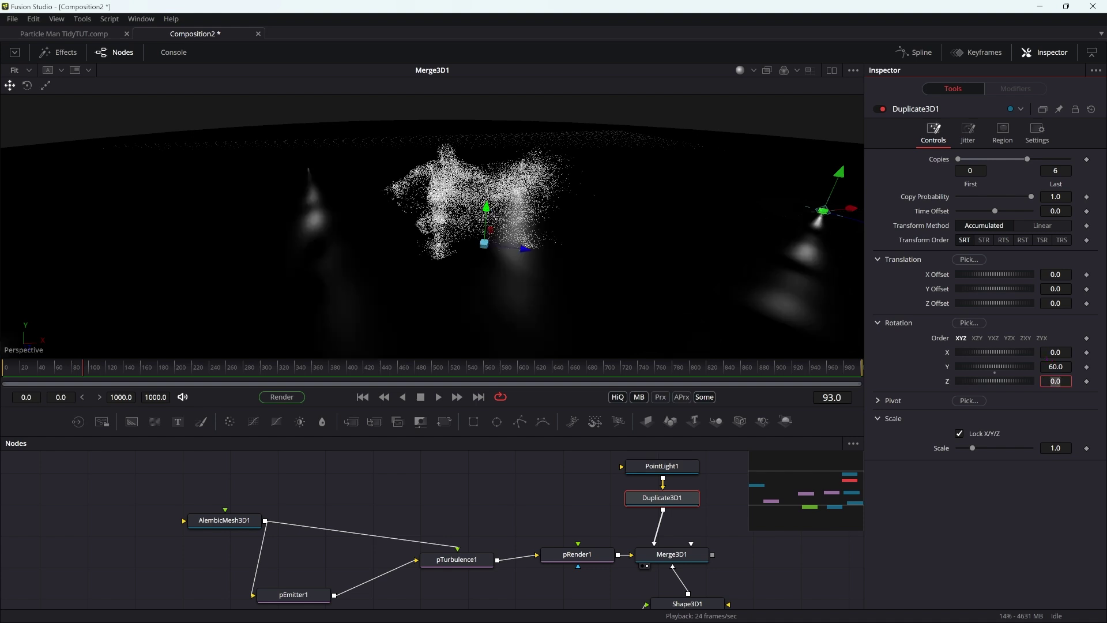
pyautogui.keyDown('alt'); pyautogui.moveTo(514, 299); pyautogui.dragTo(509, 251, button='middle'); pyautogui.keyUp('alt')
pyautogui.scroll(-5, 490, 287)
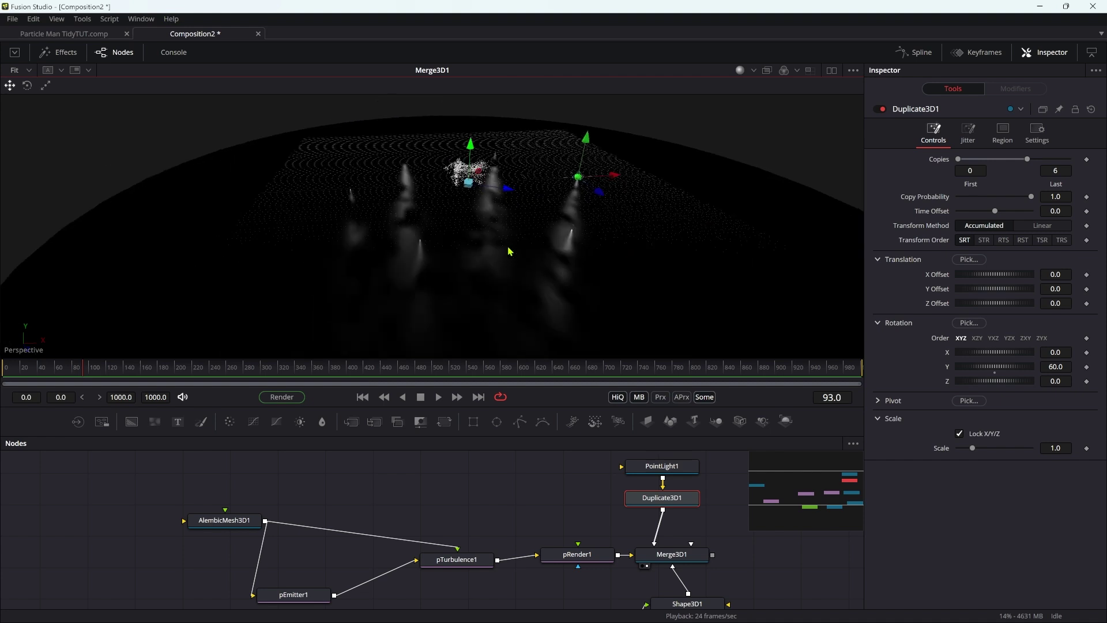
# Step: Turn off the viewer grid via 3D Options
pyautogui.rightClick(549, 161)
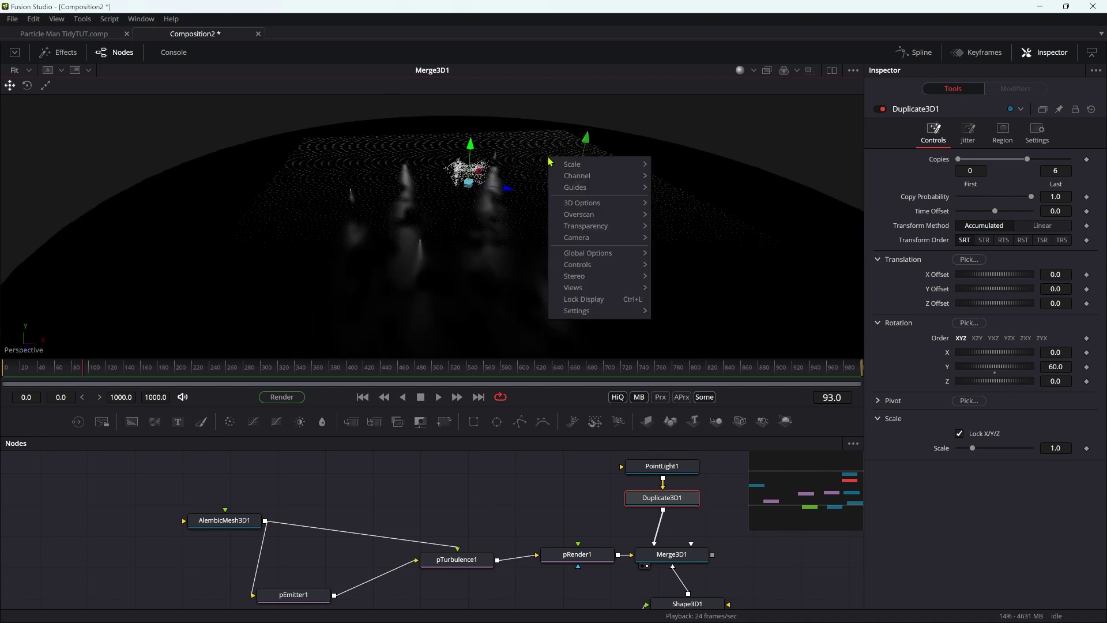
pyautogui.moveTo(583, 203)
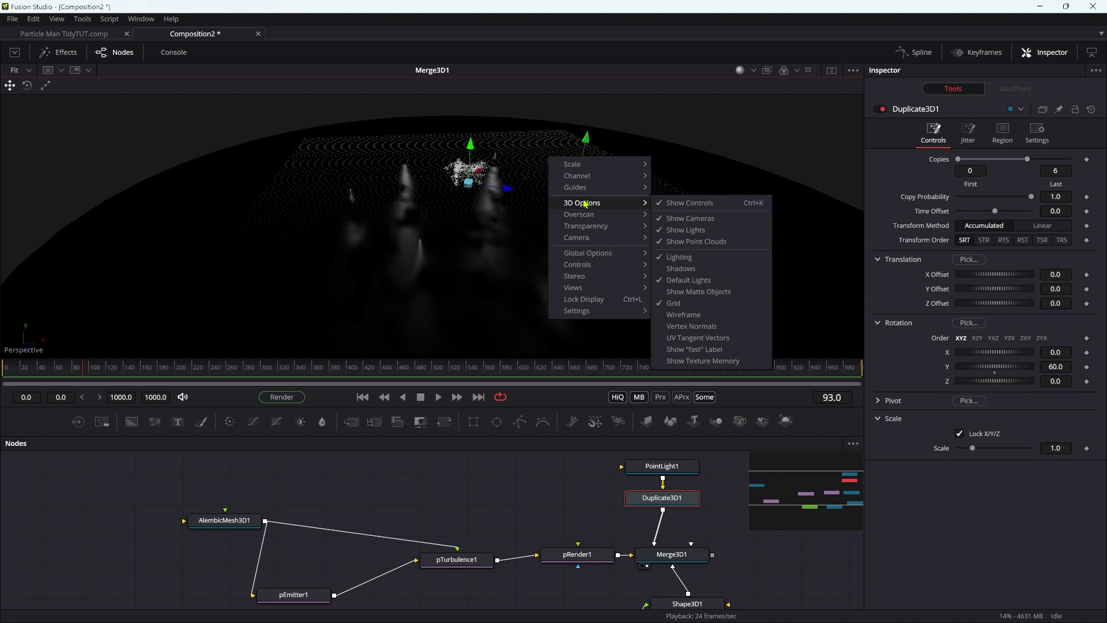
pyautogui.click(692, 304)
pyautogui.keyDown('alt'); pyautogui.moveTo(509, 215); pyautogui.dragTo(563, 231, button='middle'); pyautogui.keyUp('alt')
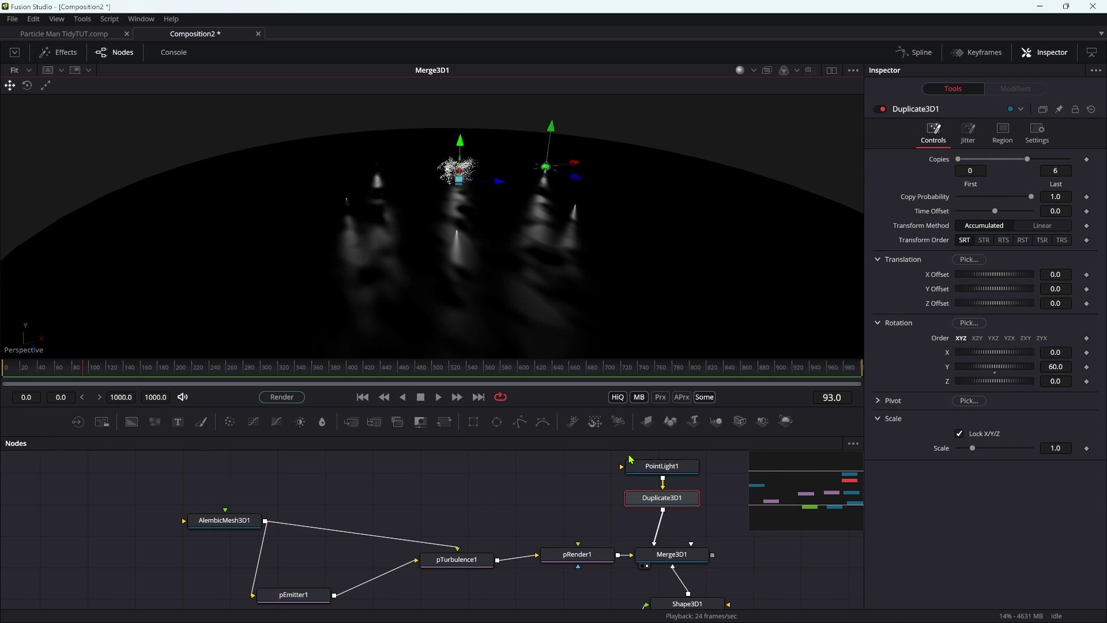
pyautogui.moveTo(762, 554); pyautogui.dragTo(585, 559, button='middle')
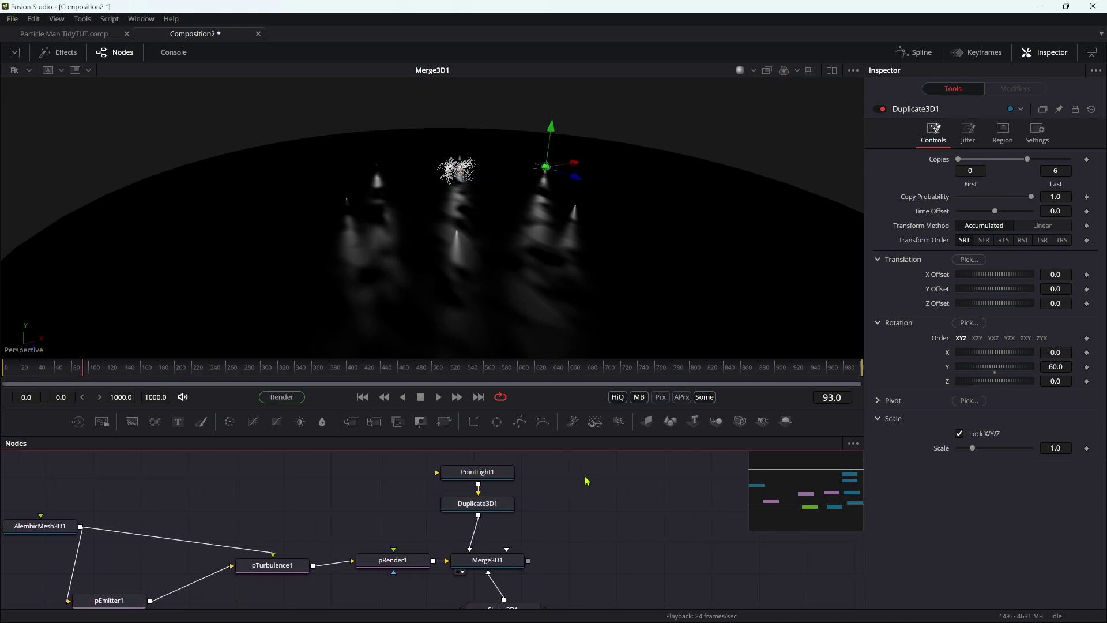
# Step: Add Shape3D2 as a sphere with radius 0.05
pyautogui.hotkey('shift', 'space')
pyautogui.write('3SH')
pyautogui.press('Return')
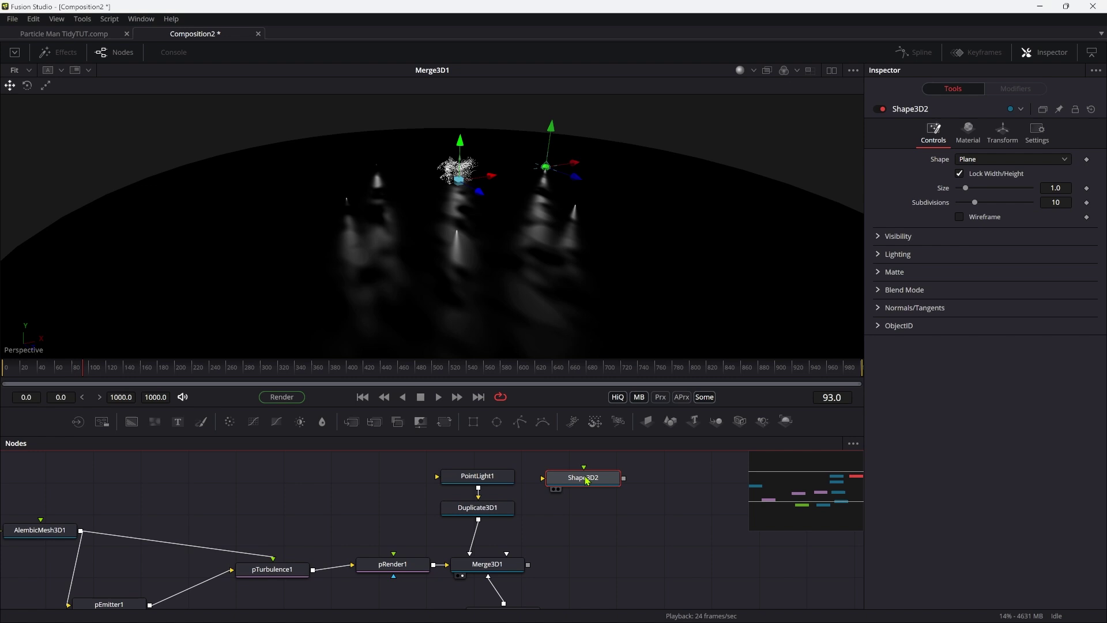
pyautogui.click(968, 160)
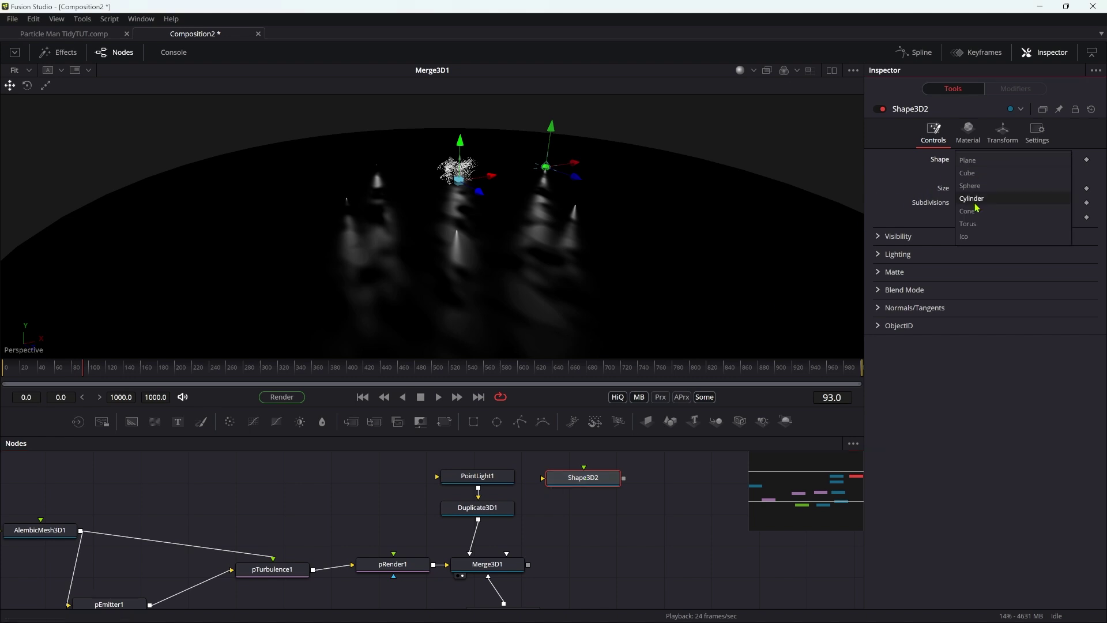
pyautogui.click(979, 187)
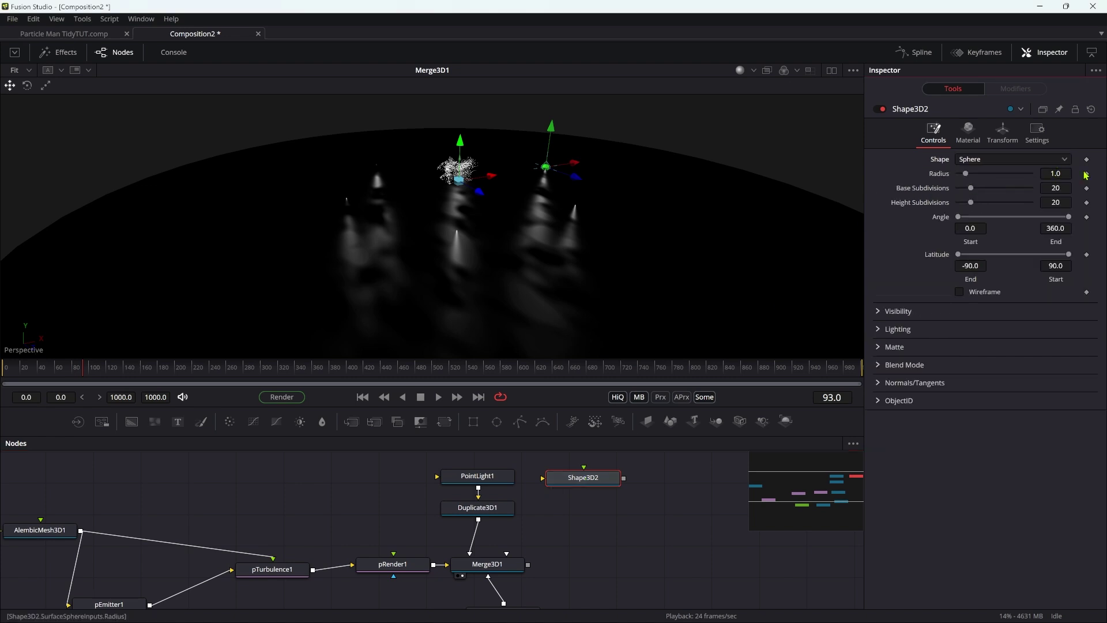
pyautogui.click(1066, 173)
pyautogui.write('0.05')
pyautogui.press('Tab')
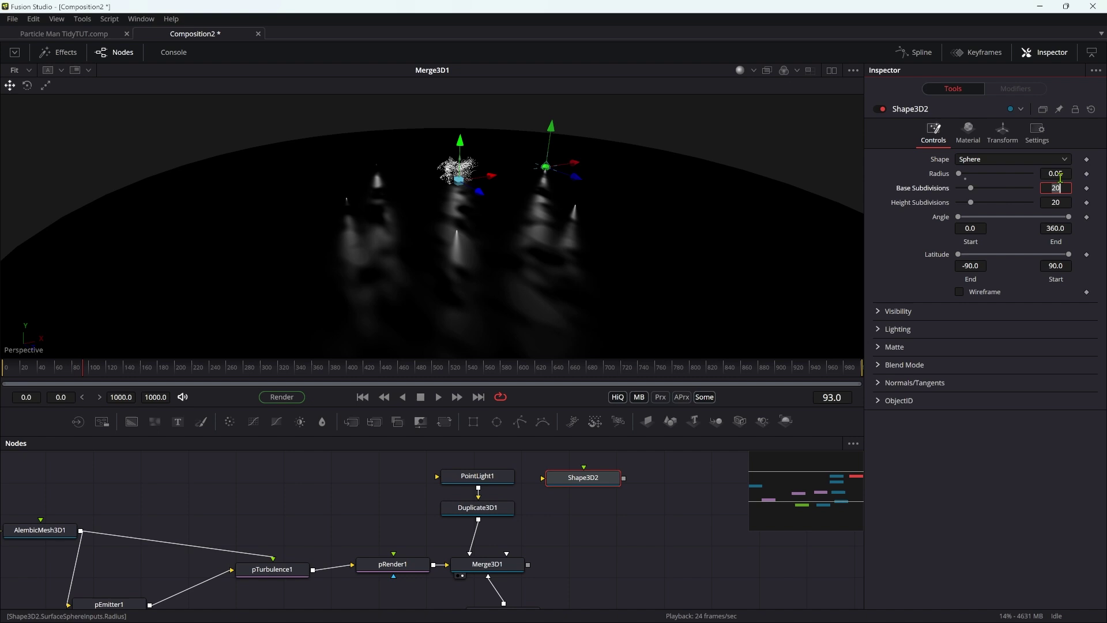
# Step: Move Shape3D2 to Translation X 7
pyautogui.hotkey('ctrl', 'Tab')
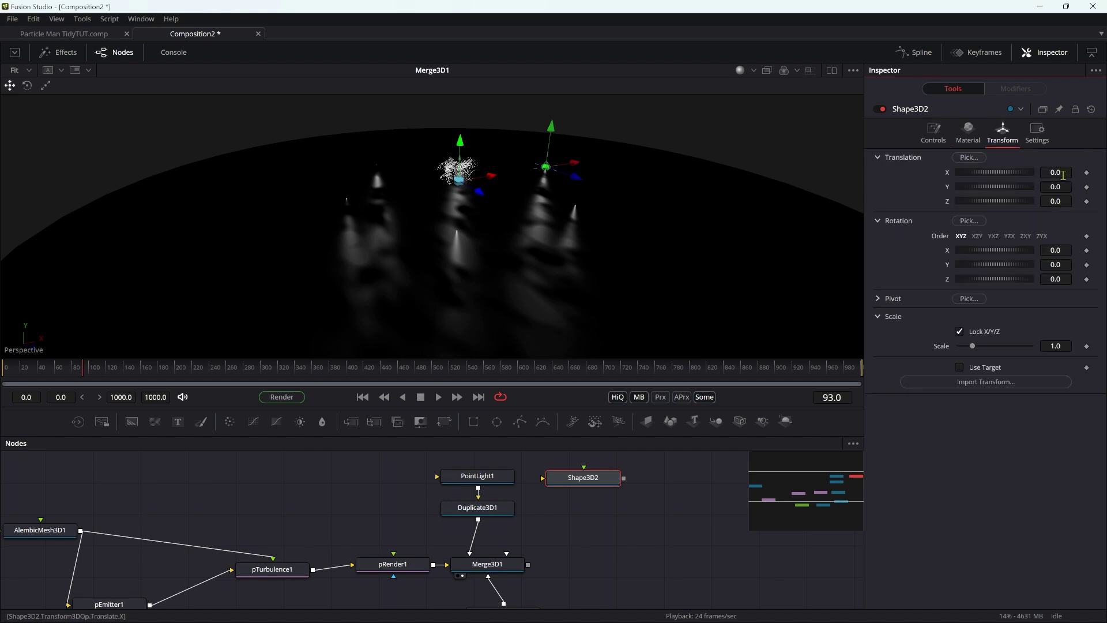
pyautogui.click(1063, 173)
pyautogui.write('7')
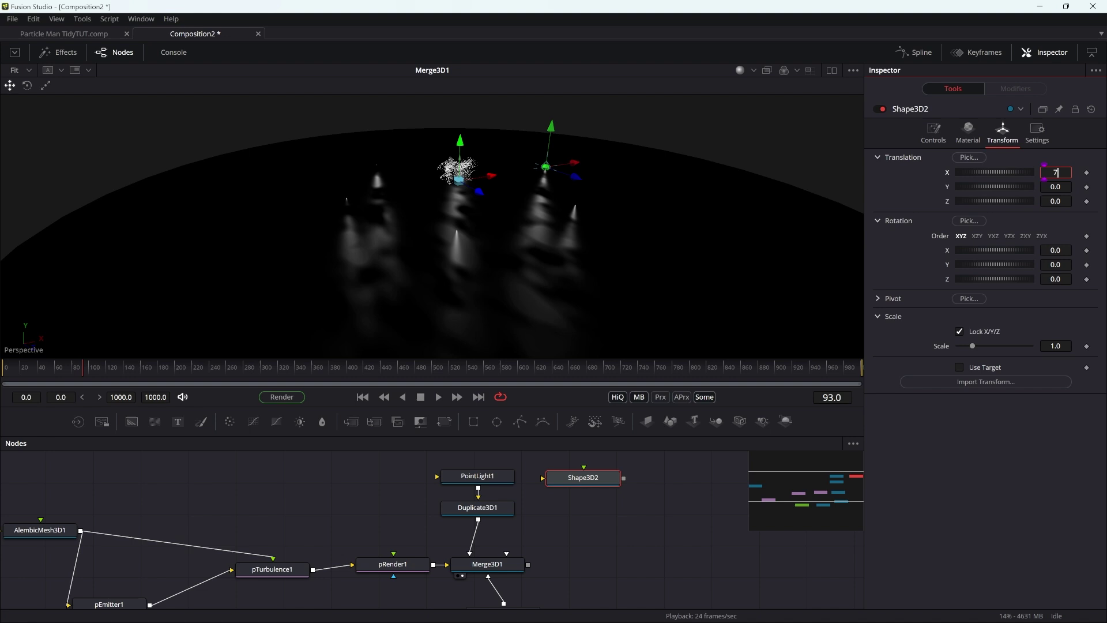
pyautogui.press('Tab')
# Step: Paste a copy of Duplicate3D1 after Shape3D2 as Duplicate3D1_1
pyautogui.moveTo(472, 512); pyautogui.dragTo(472, 518)
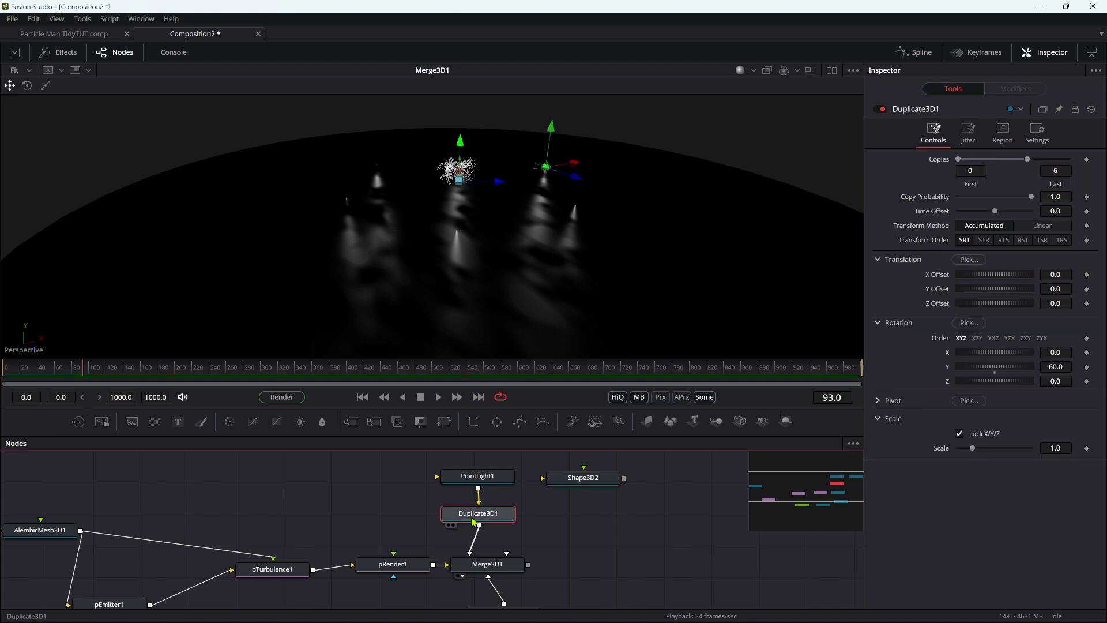
pyautogui.click(583, 478)
pyautogui.hotkey('ctrl', 'v')
pyautogui.moveTo(699, 484); pyautogui.dragTo(496, 565)
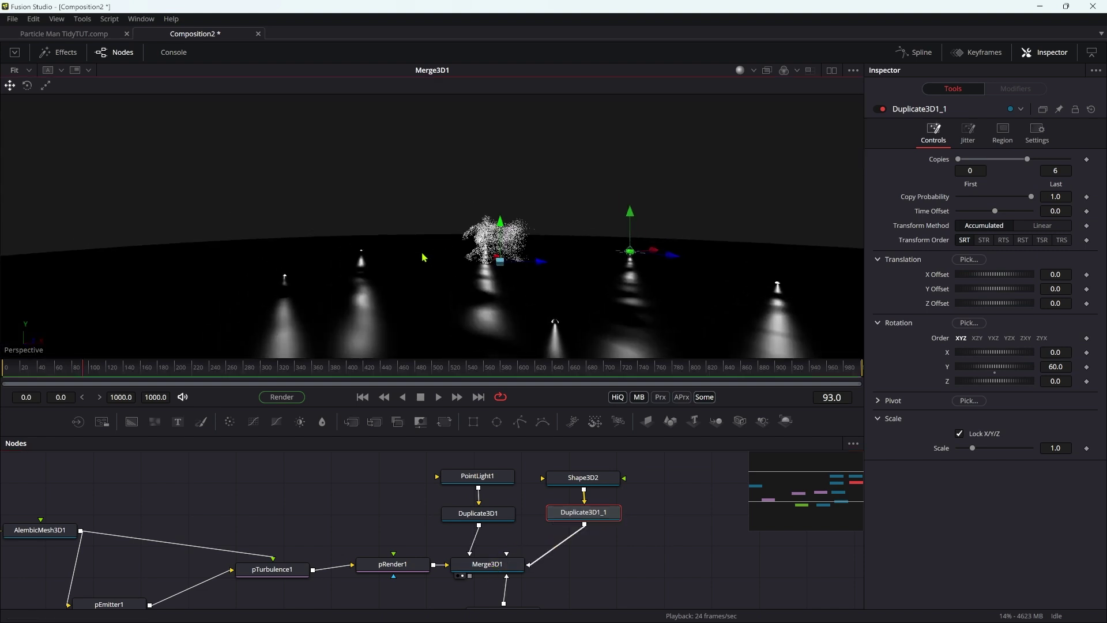
pyautogui.keyDown('alt'); pyautogui.moveTo(389, 277); pyautogui.dragTo(466, 278, button='middle'); pyautogui.keyUp('alt')
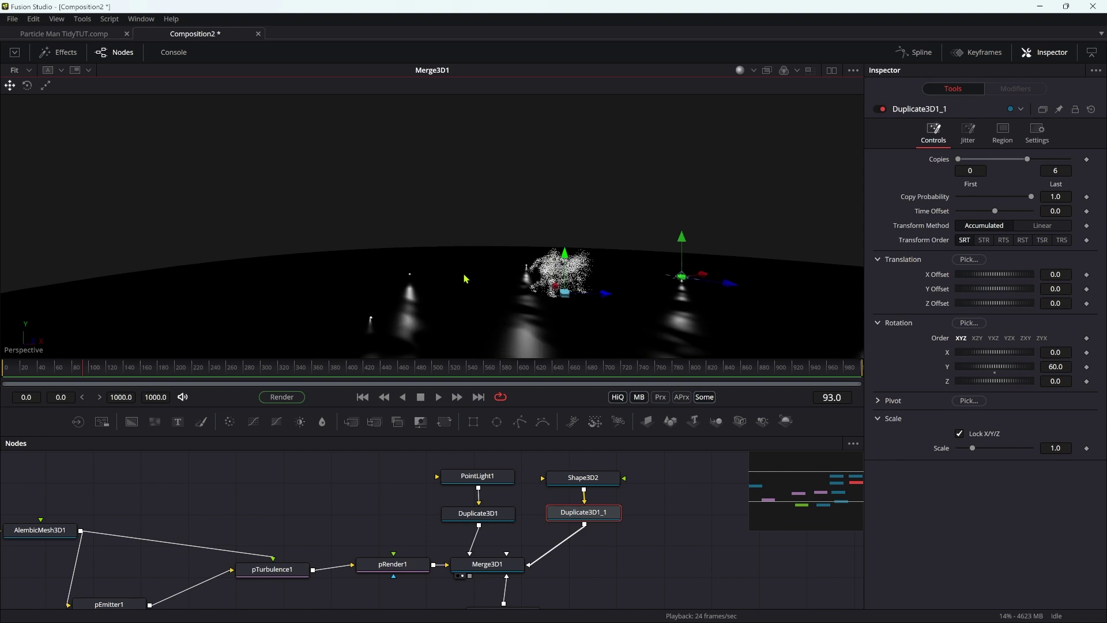
# Step: Uncheck Receives Lighting in Shape3D2's material settings
pyautogui.click(596, 480)
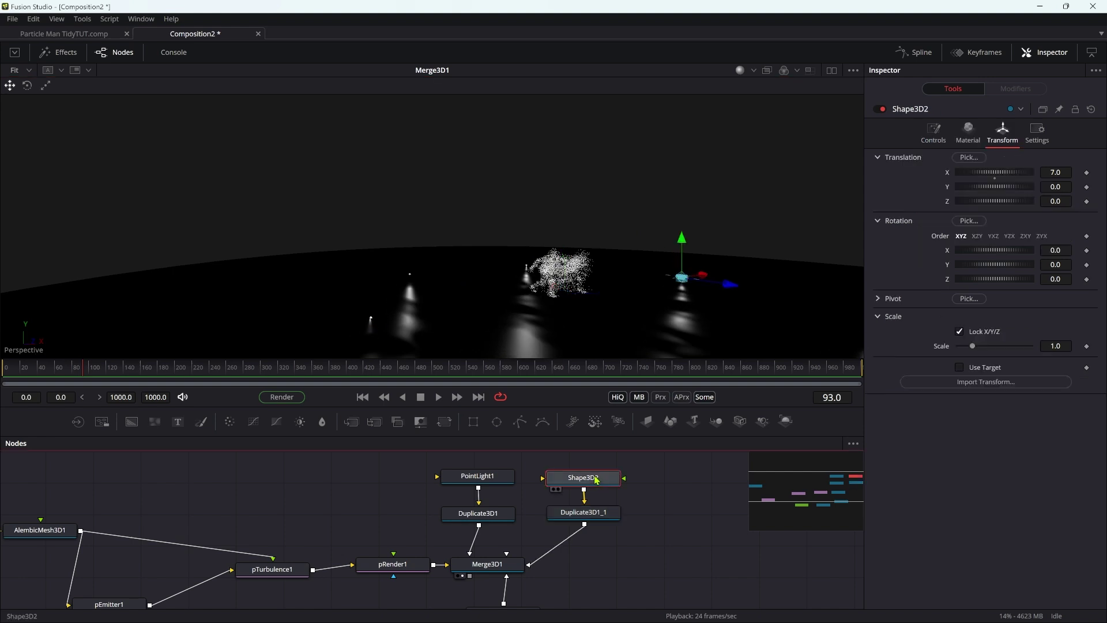
pyautogui.click(969, 130)
pyautogui.click(960, 300)
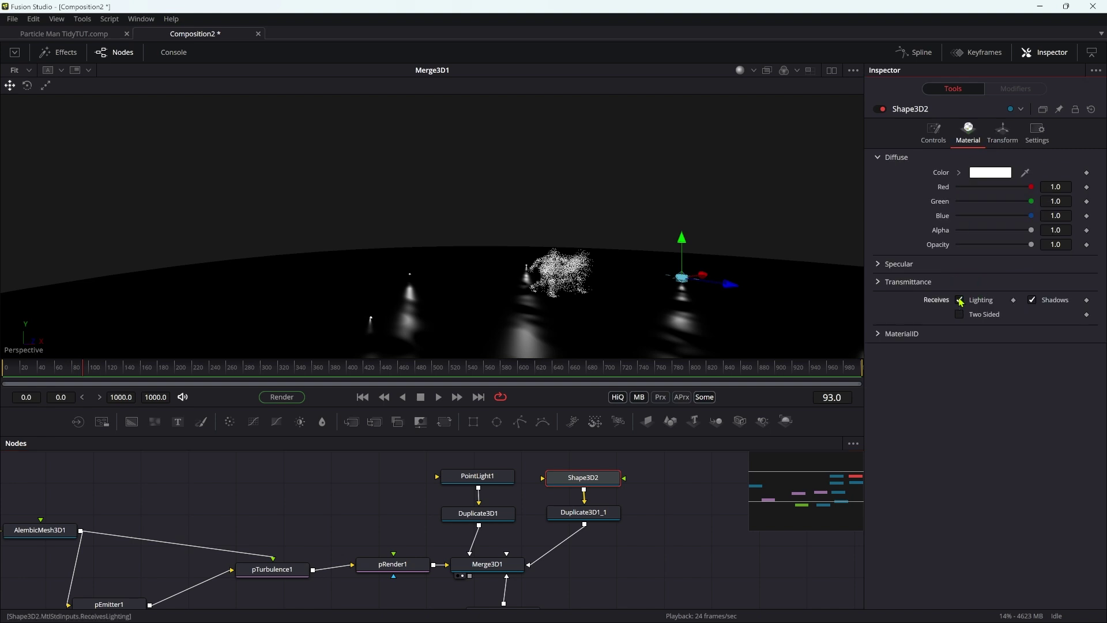
pyautogui.click(960, 300)
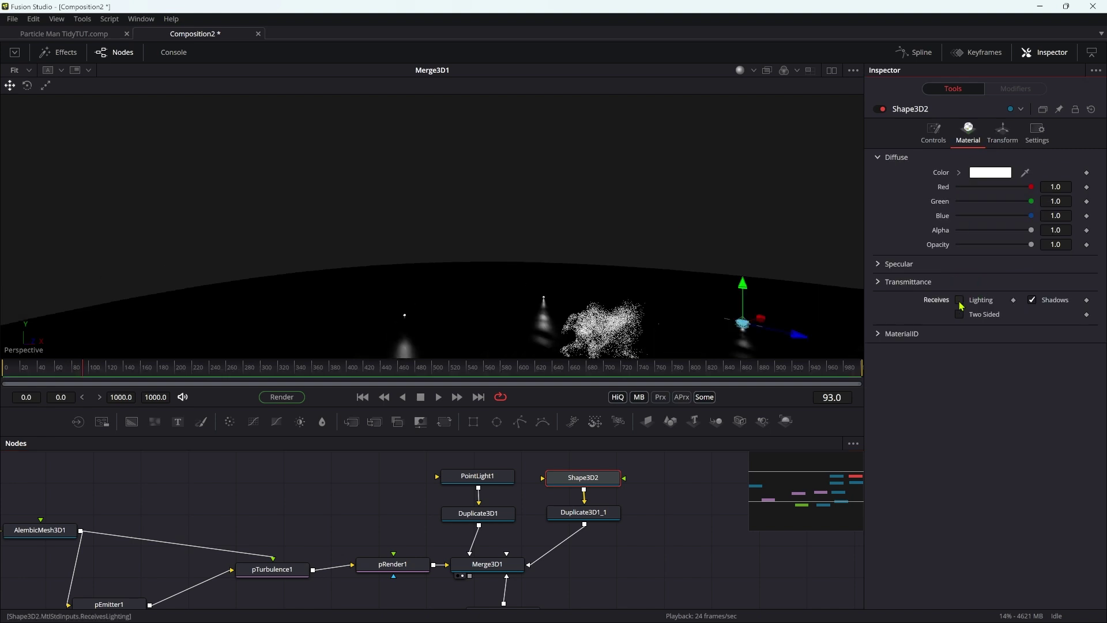
pyautogui.click(960, 301)
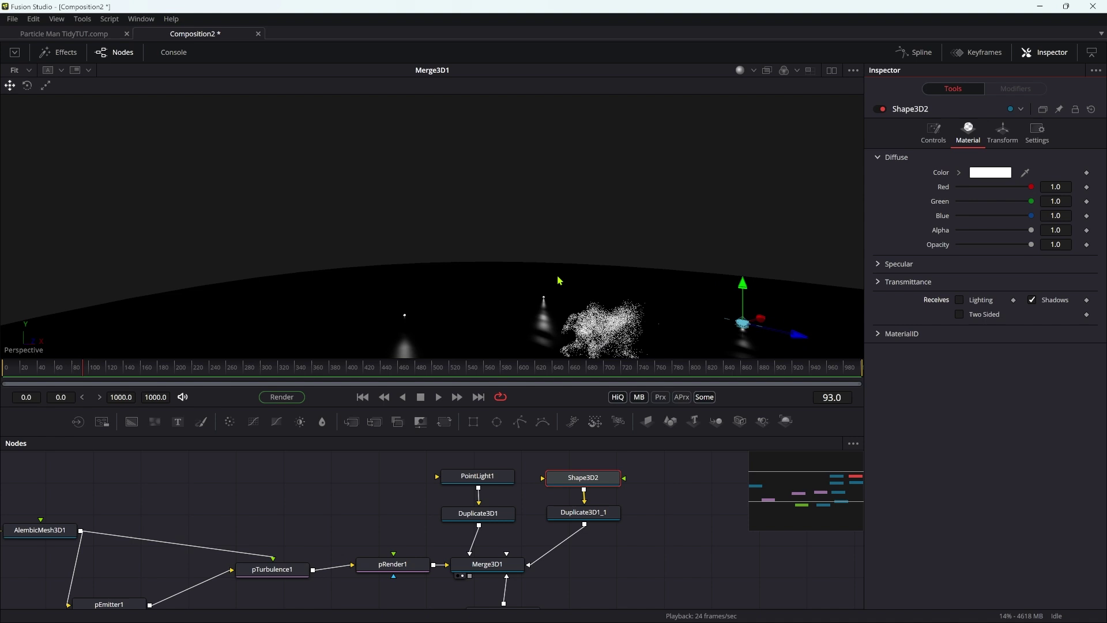
# Step: Group PointLight1, Shape3D2, Duplicate3D1 and Duplicate3D1_1, naming the group 'Lights'
pyautogui.moveTo(484, 503); pyautogui.dragTo(465, 474)
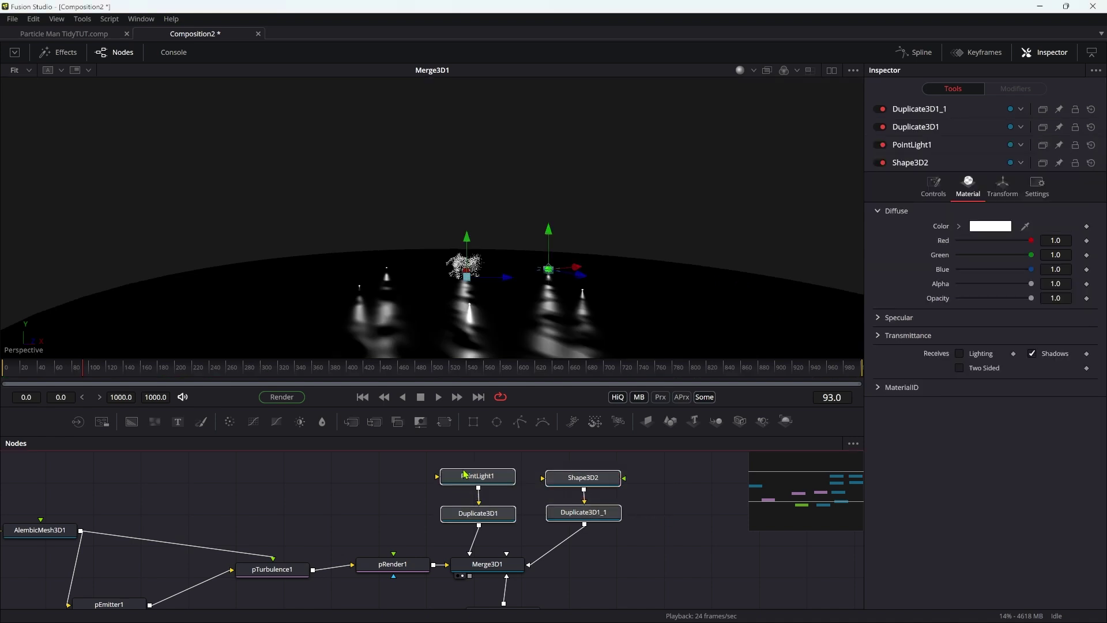
pyautogui.hotkey('ctrl', 'g')
pyautogui.press('F2')
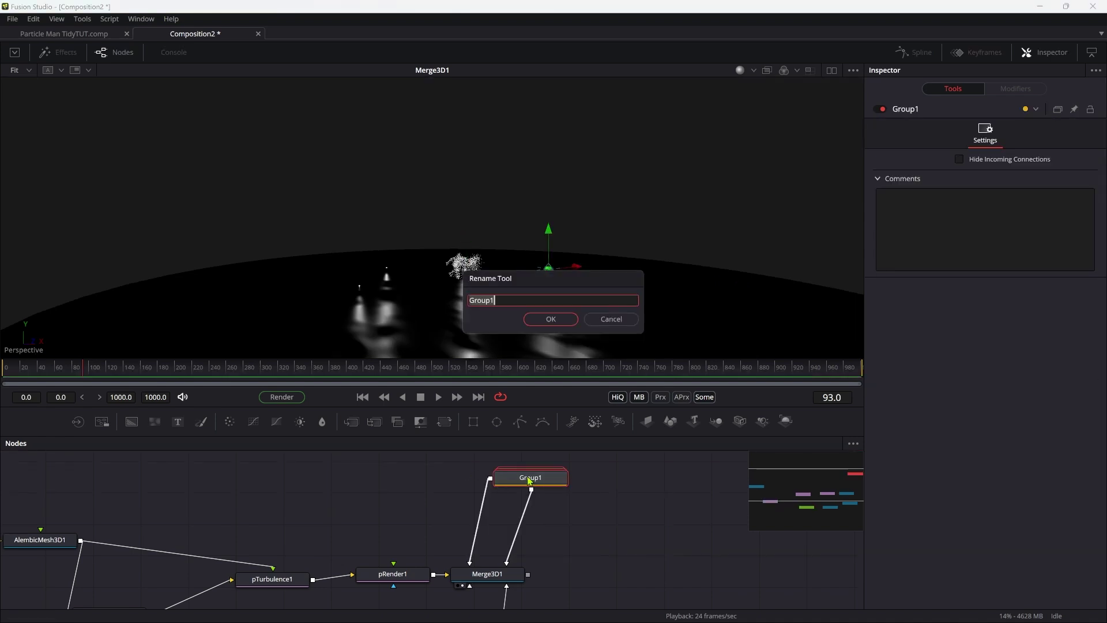
pyautogui.write('Lights')
pyautogui.press('Return')
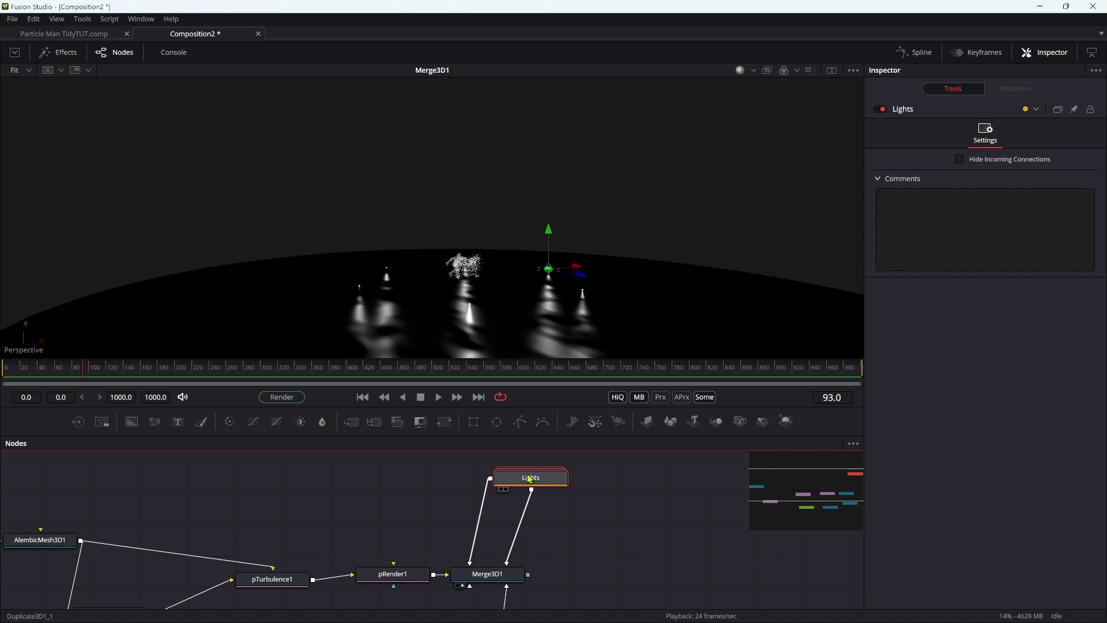
pyautogui.moveTo(515, 475); pyautogui.dragTo(435, 475)
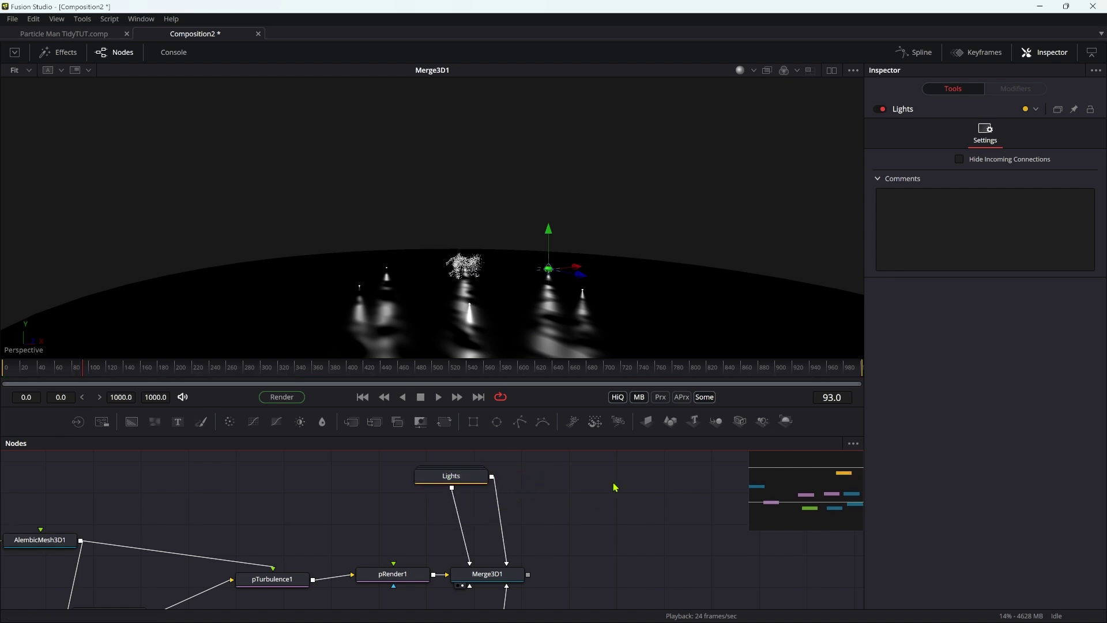
# Step: Add a Shape 3D set to Cube and wire it into Merge3D1
pyautogui.hotkey('shift', 'space')
pyautogui.write('3sh')
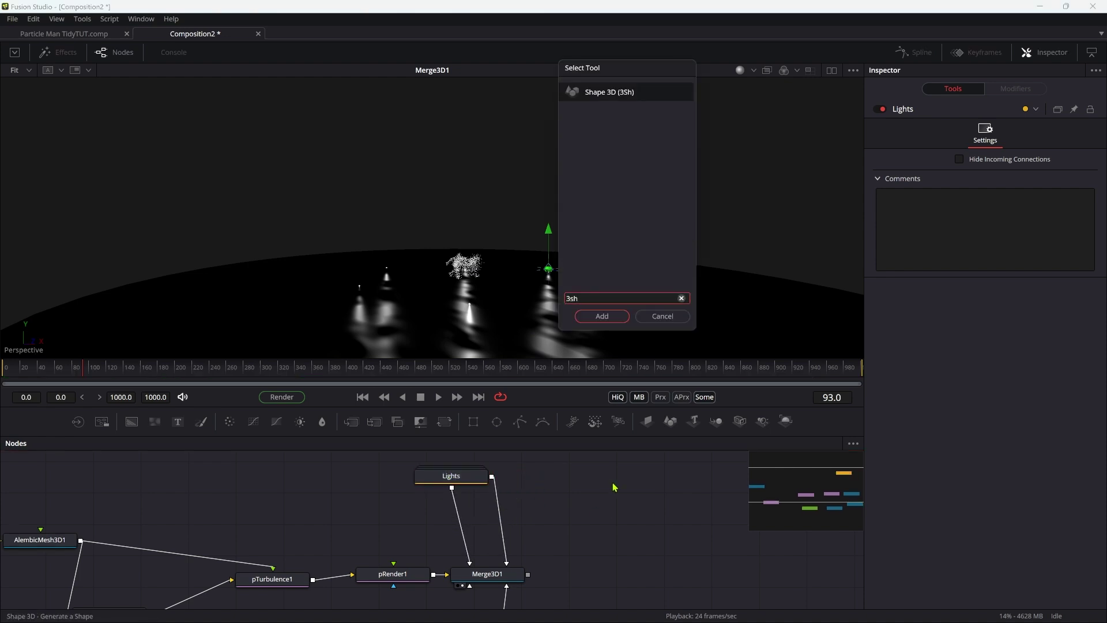
pyautogui.press('Return')
pyautogui.click(987, 162)
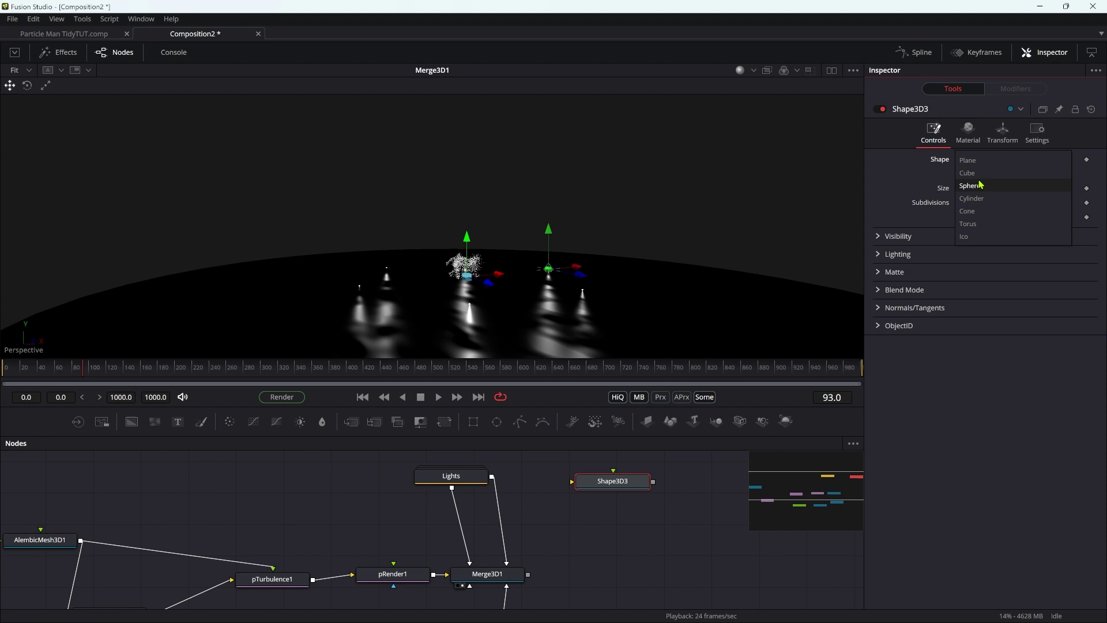
pyautogui.click(967, 172)
pyautogui.moveTo(654, 482); pyautogui.dragTo(496, 574)
# Step: Unlock the cube's size and set it to 4 × 1.5 × 8 with 20 width subdivisions
pyautogui.click(959, 174)
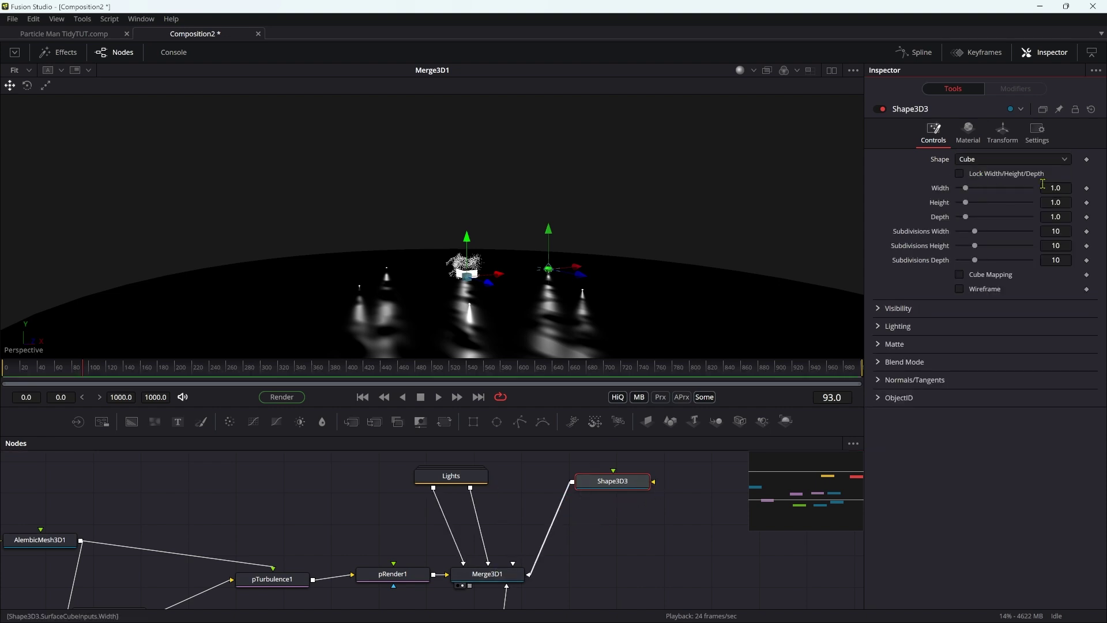
pyautogui.click(960, 173)
pyautogui.click(959, 174)
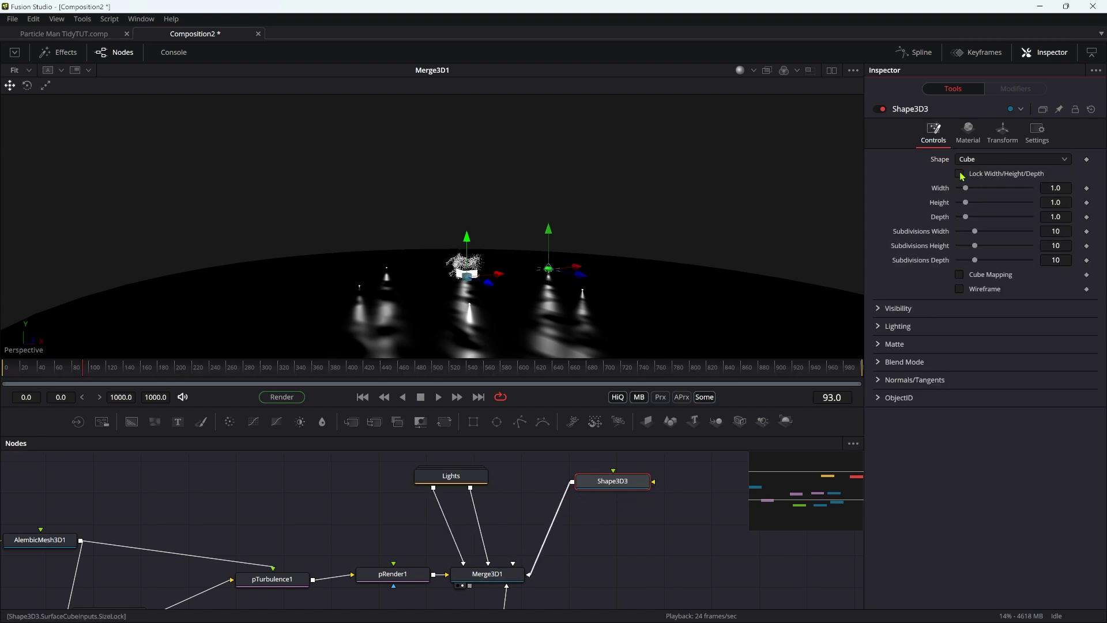
pyautogui.click(1068, 190)
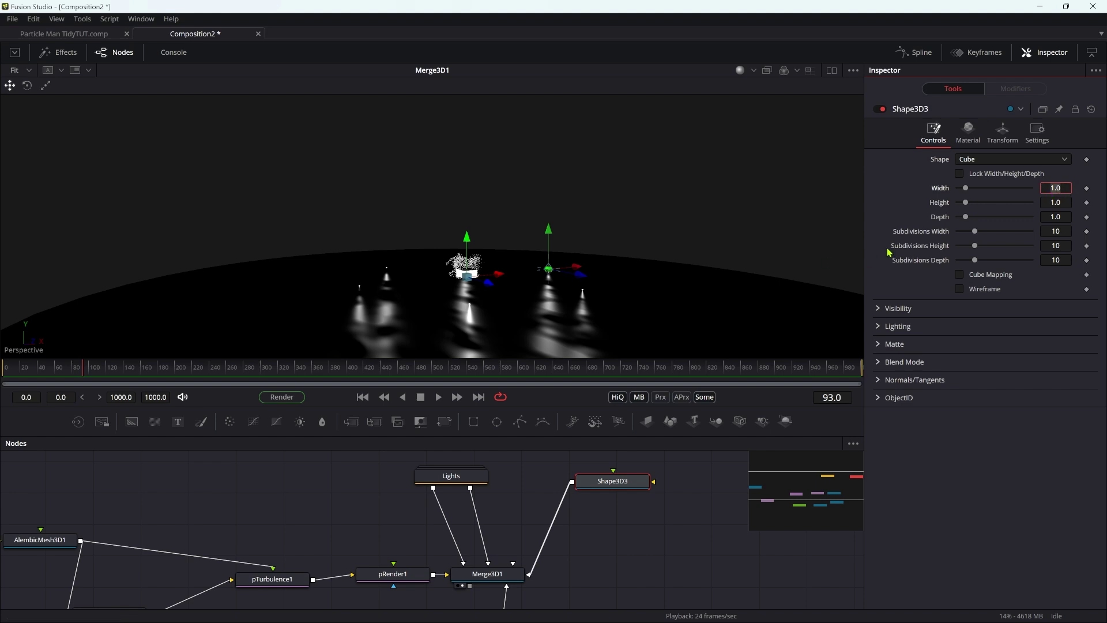
pyautogui.write('4')
pyautogui.press('Tab')
pyautogui.write('1.')
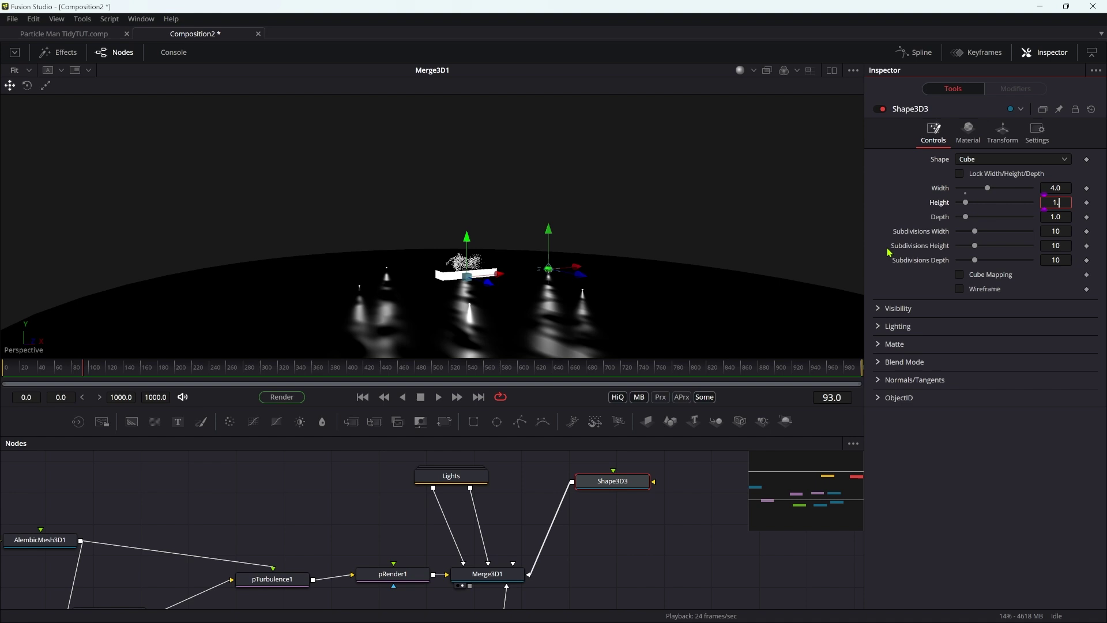
pyautogui.press('Tab')
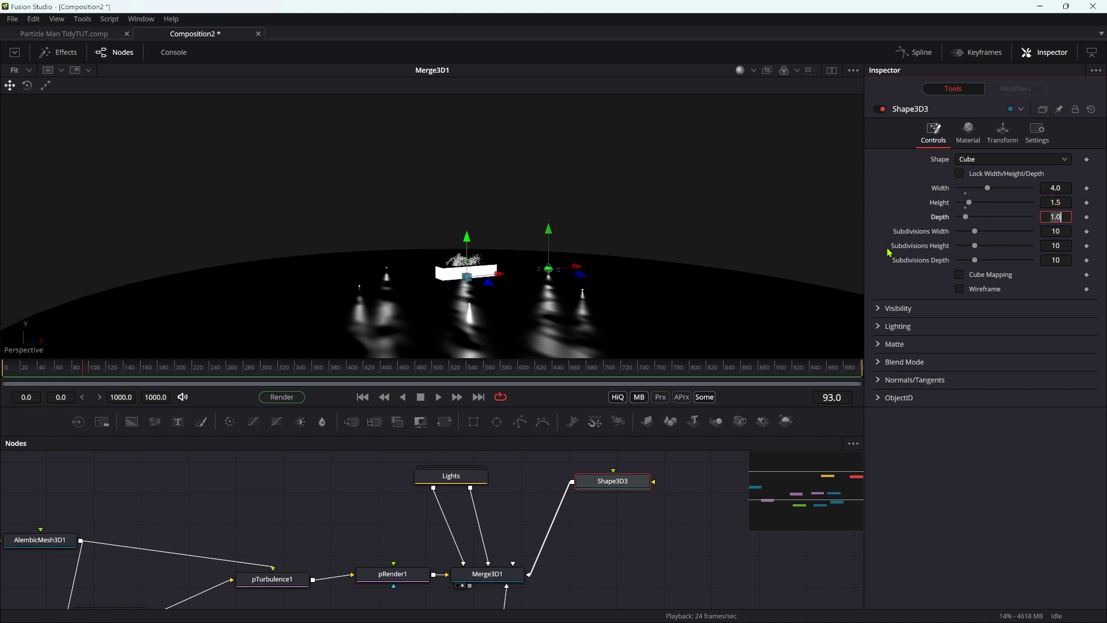
pyautogui.write('8')
pyautogui.press('Tab')
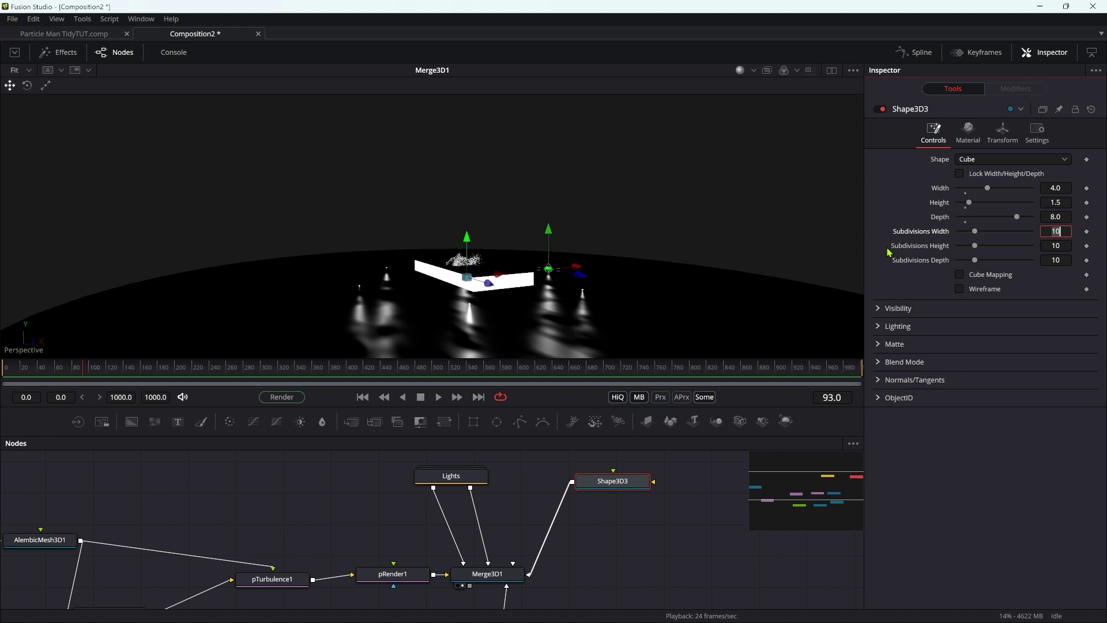
pyautogui.write('20')
pyautogui.press('Tab')
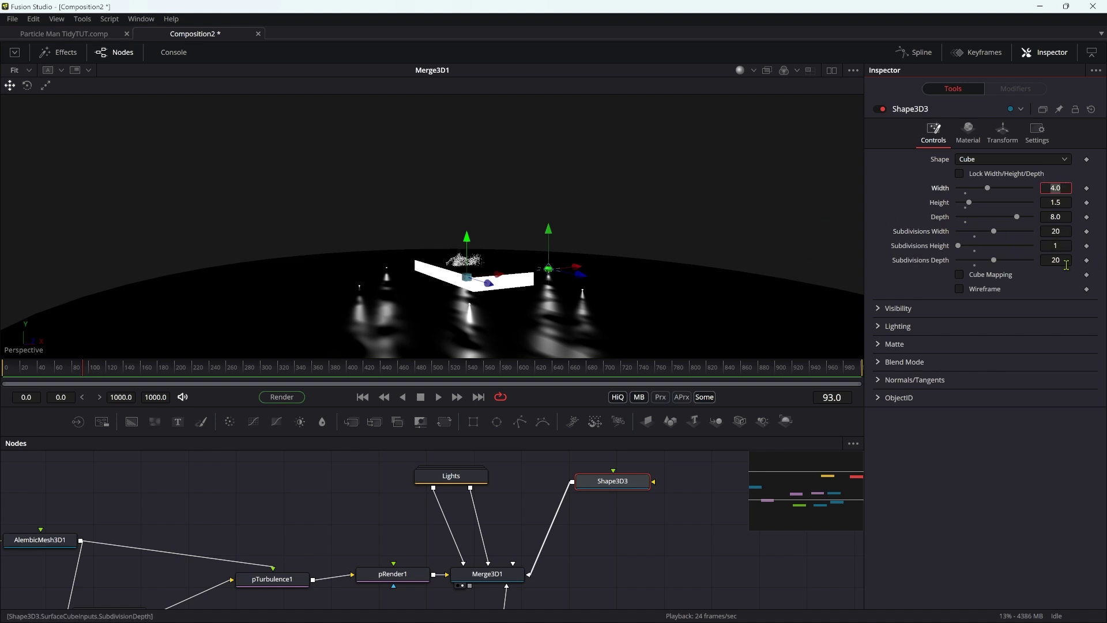
# Step: Insert a Bender 3D after Shape3D3
pyautogui.click(617, 489)
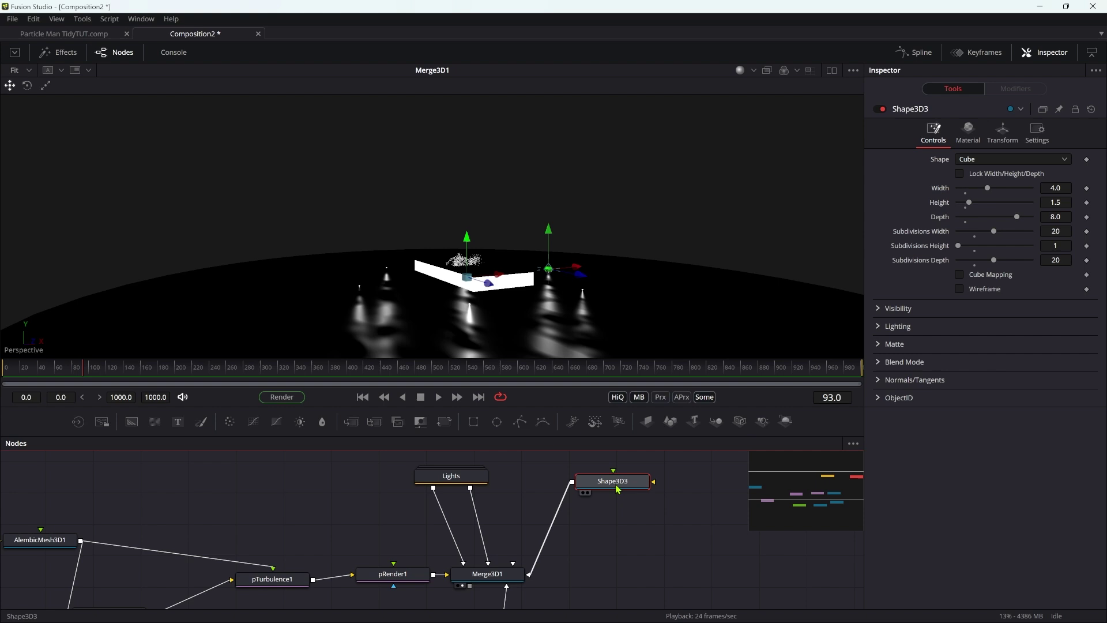
pyautogui.hotkey('shift', 'space')
pyautogui.write('bend')
pyautogui.press('Return')
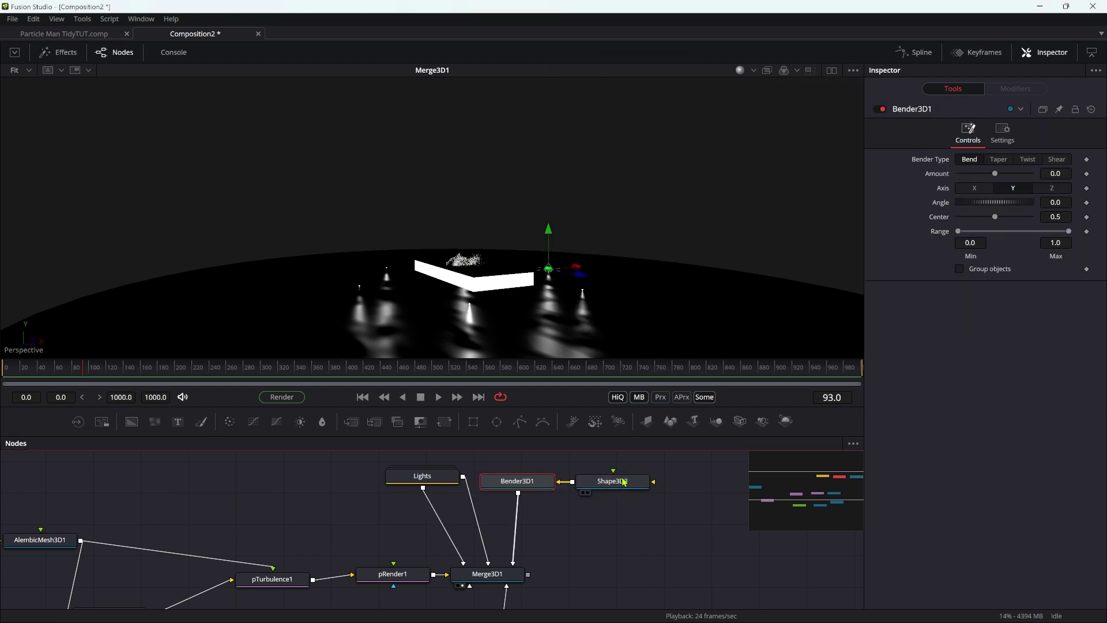
# Step: Set the Bender's amount to 0.1 and check the bend from above
pyautogui.click(1061, 173)
pyautogui.write('.1')
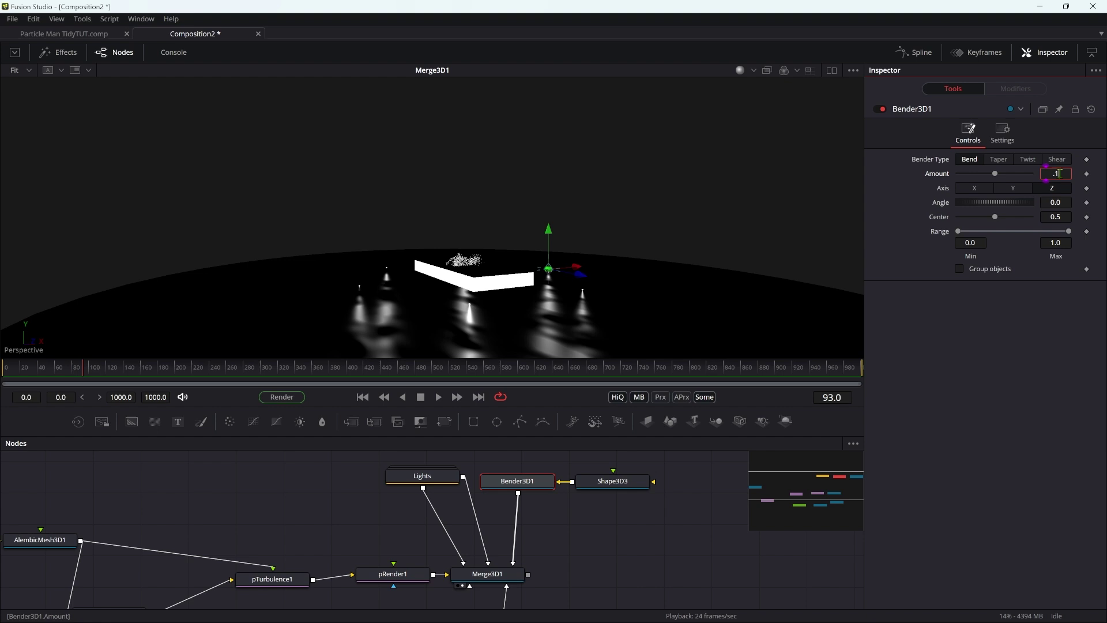
pyautogui.press('Return')
pyautogui.keyDown('alt'); pyautogui.moveTo(484, 248); pyautogui.dragTo(362, 348, button='middle'); pyautogui.keyUp('alt')
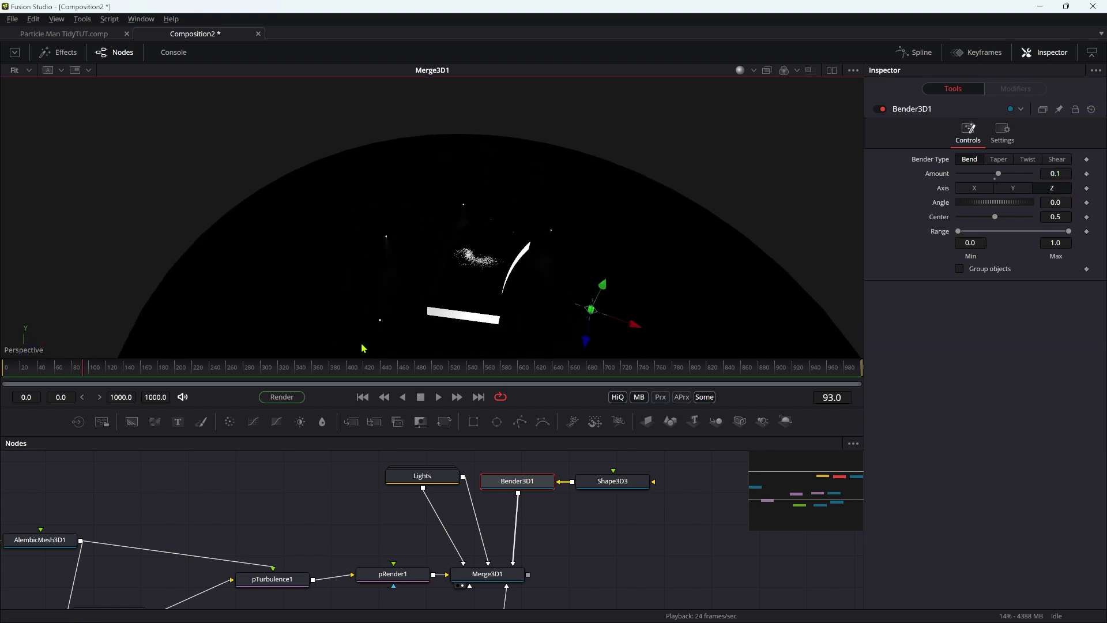
pyautogui.keyDown('alt'); pyautogui.moveTo(482, 286); pyautogui.dragTo(435, 300, button='middle'); pyautogui.keyUp('alt')
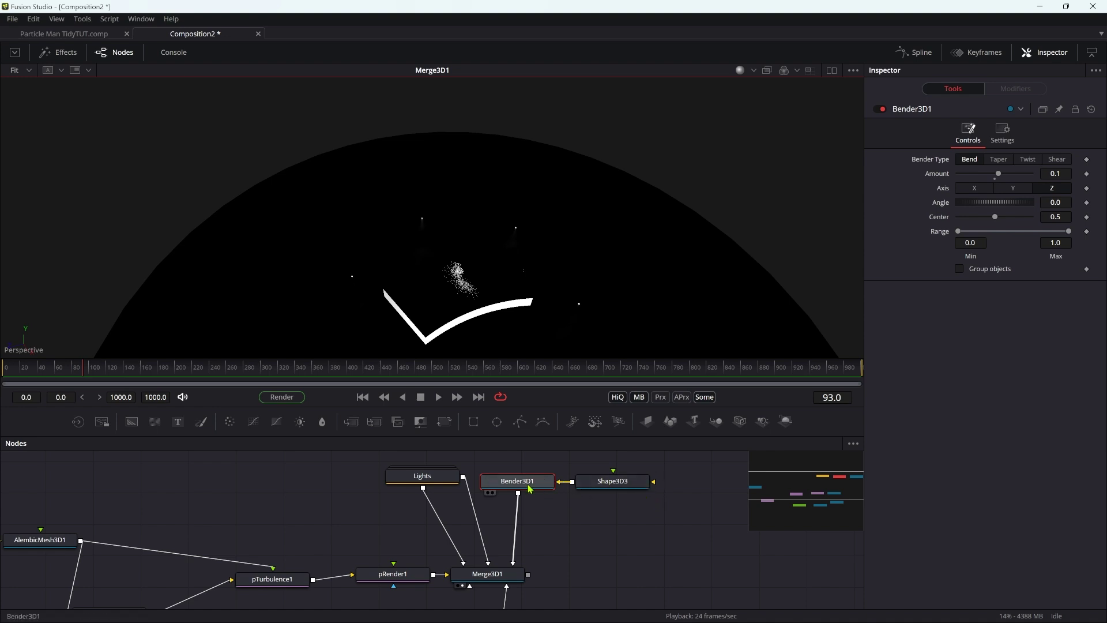
# Step: Add a Duplicate 3D after the Bender with the last copy set to 6
pyautogui.hotkey('shift', 'space')
pyautogui.write('dup')
pyautogui.press('Return')
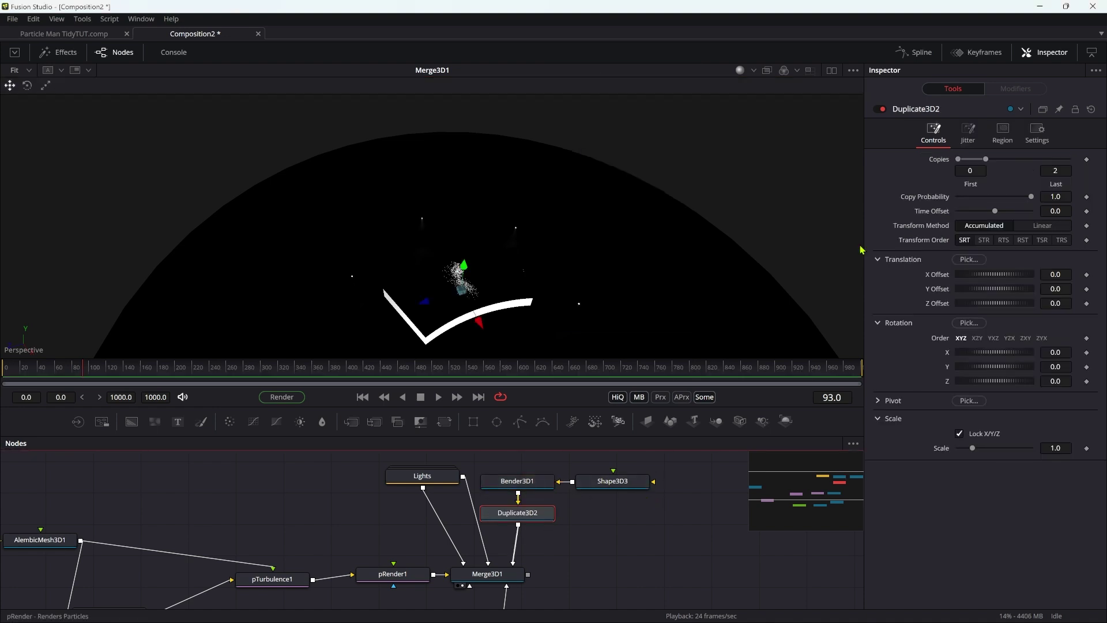
pyautogui.click(1066, 171)
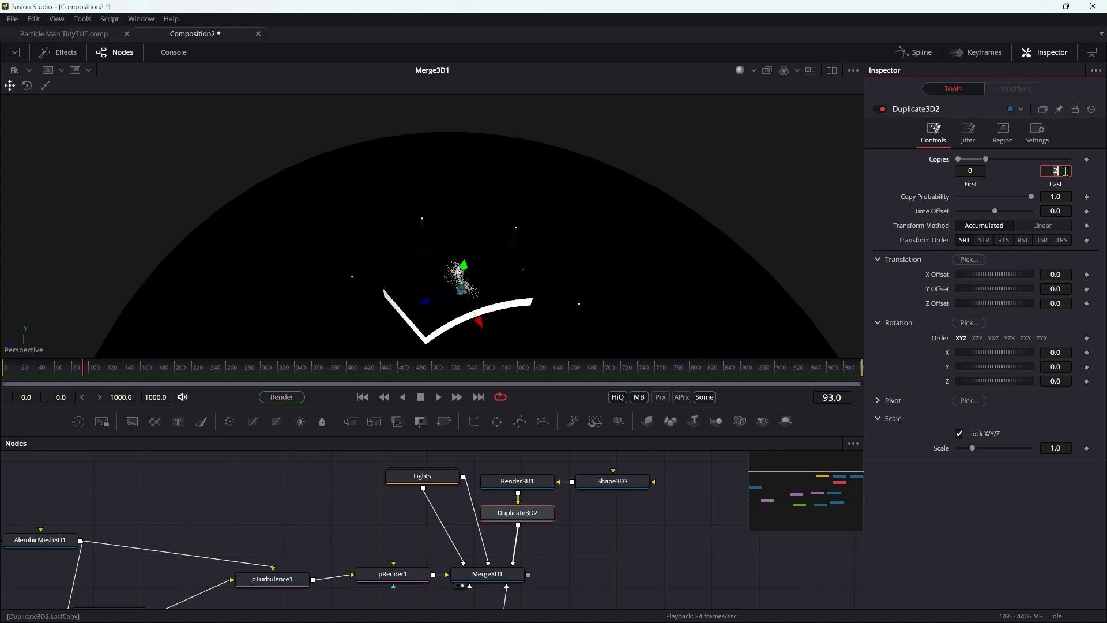
pyautogui.write('6')
pyautogui.press('Tab')
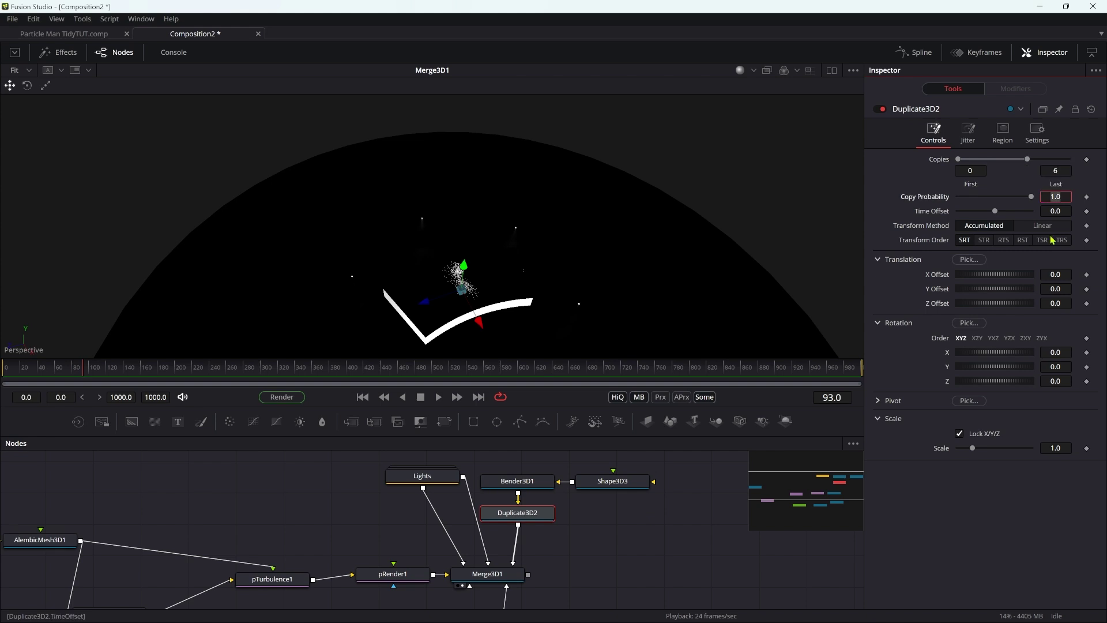
# Step: Rotate the copies 60° in Y around pivot X 12, then inspect the ring
pyautogui.click(1066, 367)
pyautogui.write('60')
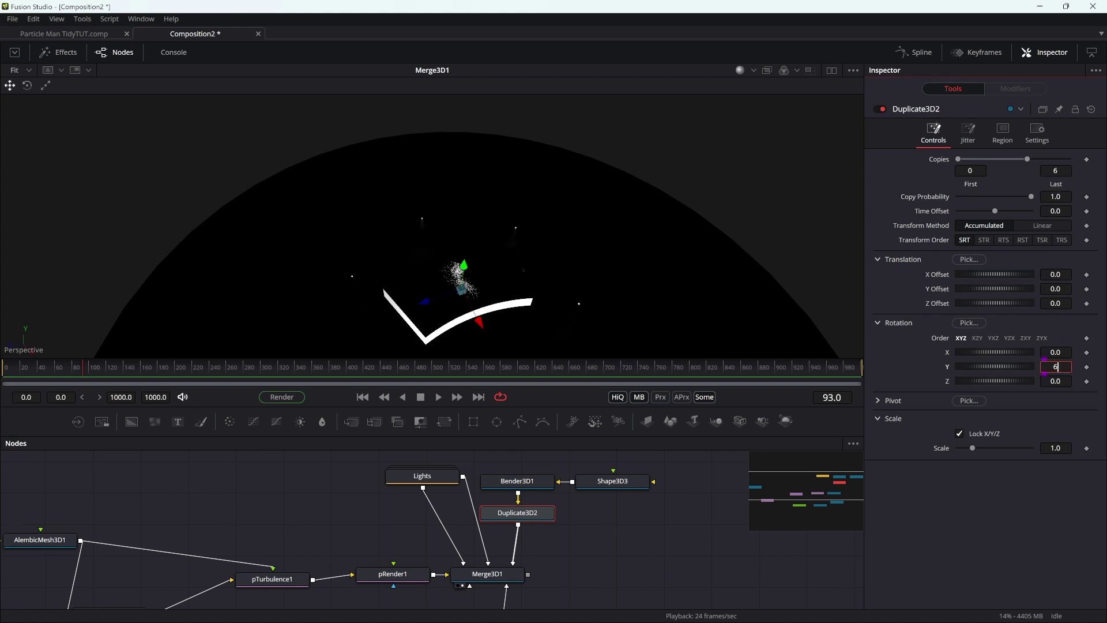
pyautogui.press('Tab')
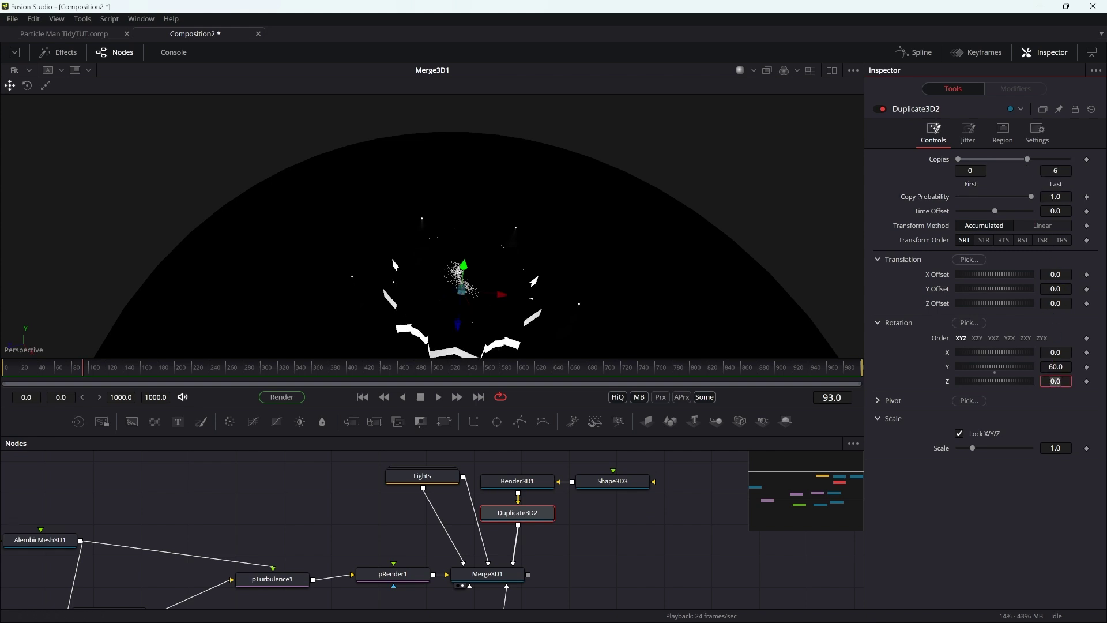
pyautogui.click(885, 400)
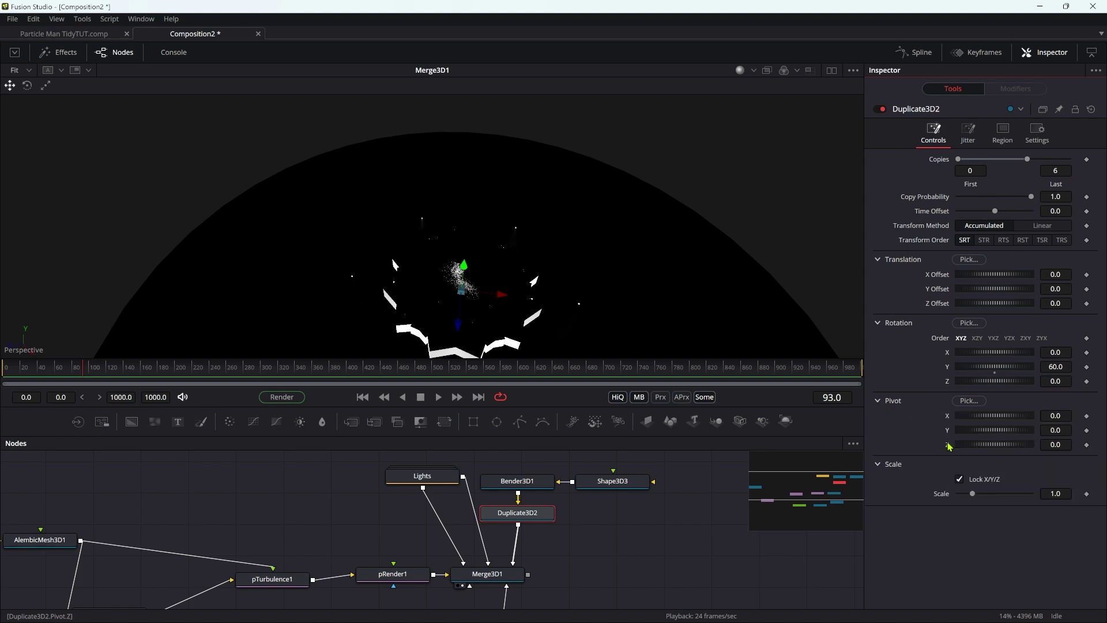
pyautogui.click(1067, 414)
pyautogui.write('12')
pyautogui.press('Return')
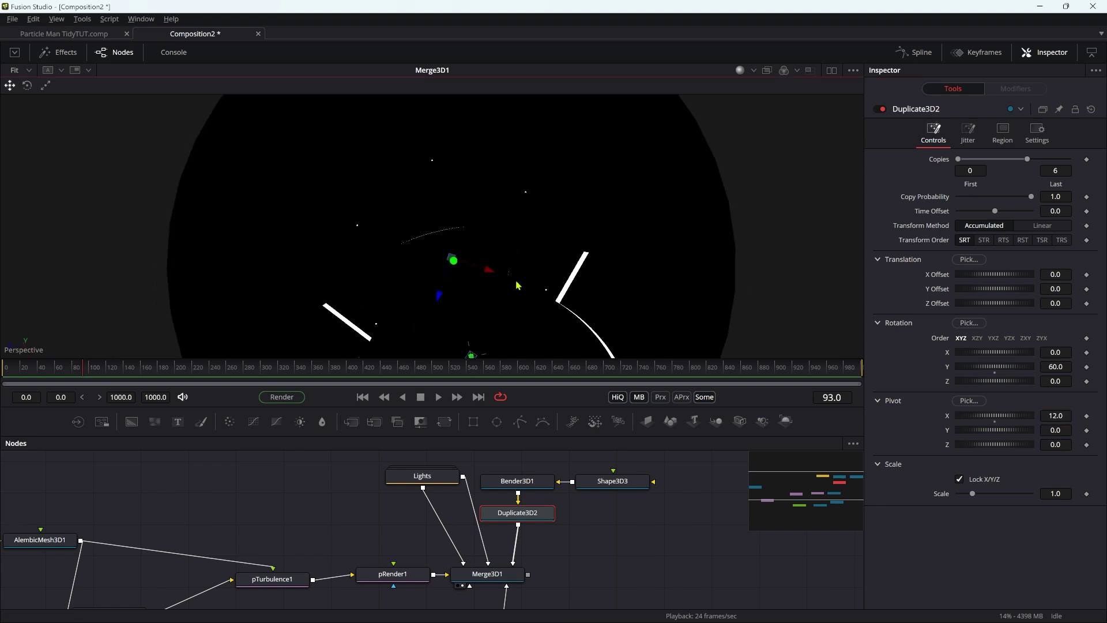
pyautogui.keyDown('alt'); pyautogui.moveTo(516, 285); pyautogui.dragTo(638, 271, button='middle'); pyautogui.keyUp('alt')
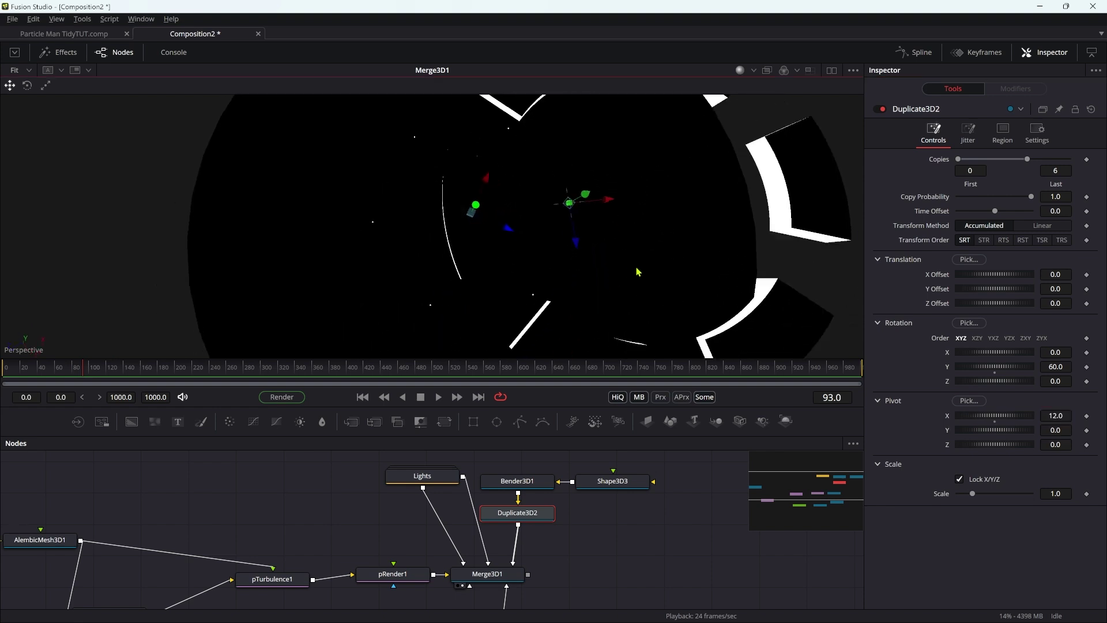
pyautogui.scroll(-3, 638, 271)
pyautogui.moveTo(538, 516); pyautogui.dragTo(566, 491)
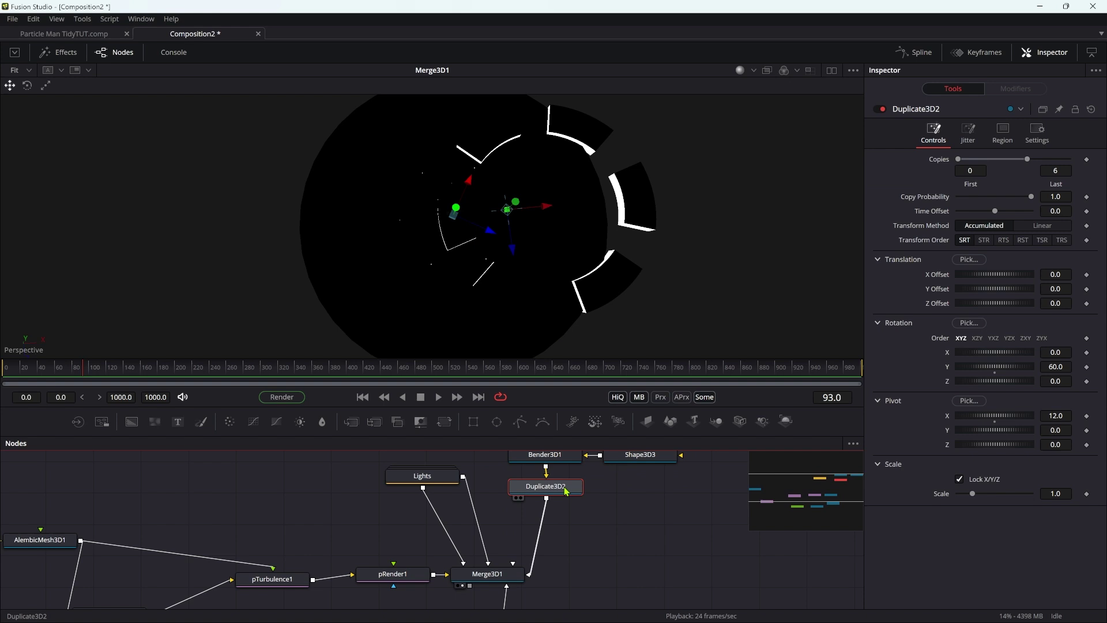
# Step: Insert a Transform 3D after Duplicate3D2 and shift the ring -12 in X
pyautogui.hotkey('shift', 'space')
pyautogui.write('du')
pyautogui.press('BackSpace')
pyautogui.press('BackSpace')
pyautogui.write('3x')
pyautogui.press('Return')
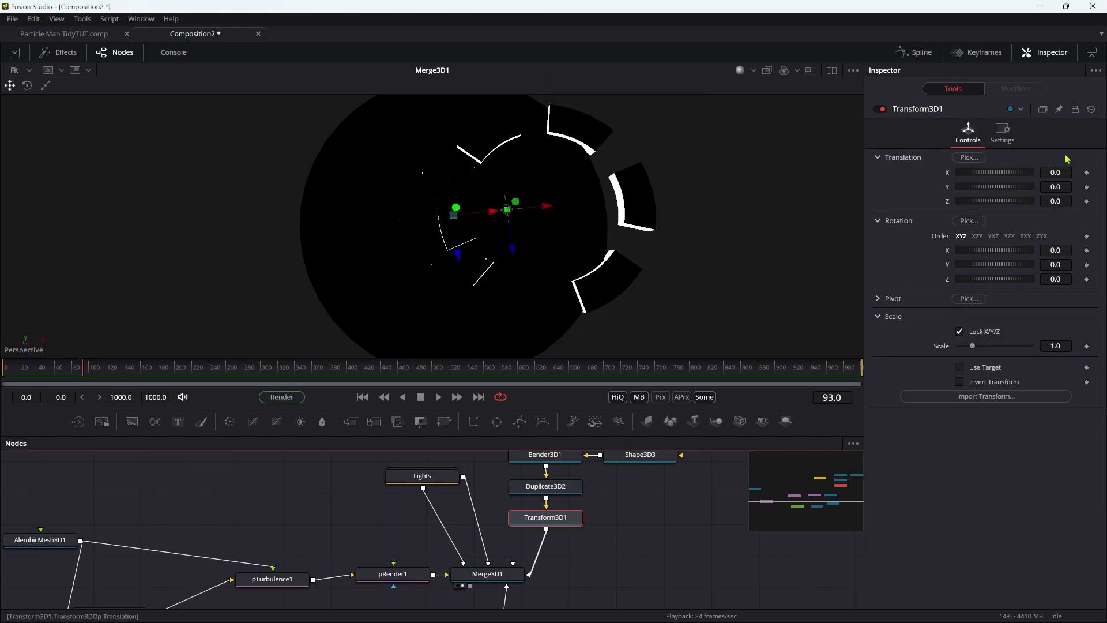
pyautogui.click(1055, 171)
pyautogui.write('-12')
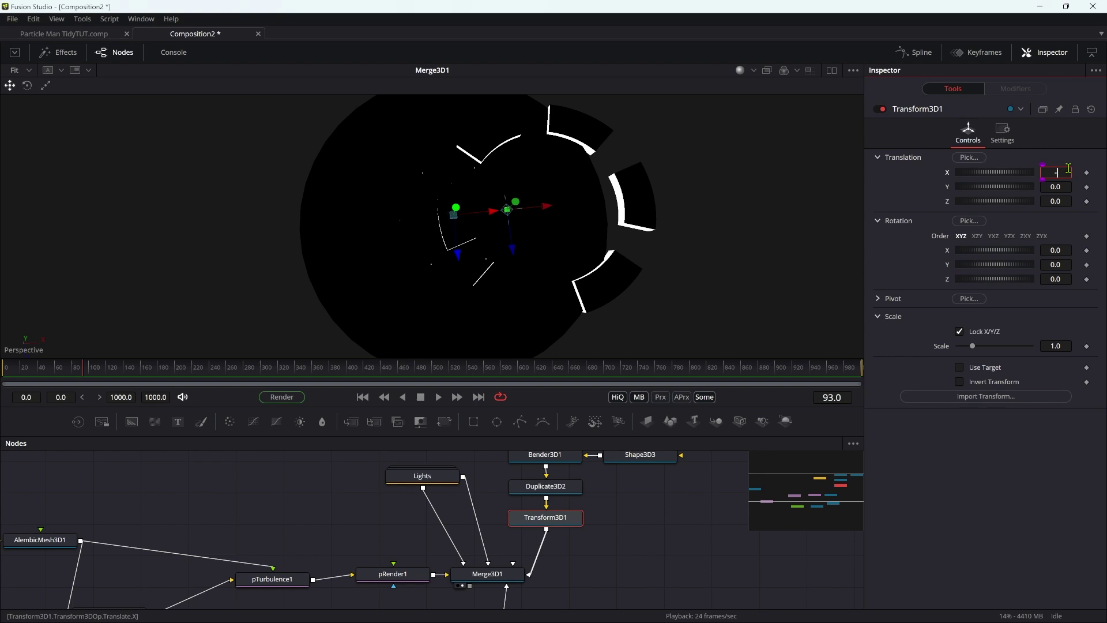
pyautogui.press('Return')
# Step: Raise the ring to Translation Y 0.75
pyautogui.keyDown('alt'); pyautogui.moveTo(361, 184); pyautogui.dragTo(405, 187, button='middle'); pyautogui.keyUp('alt')
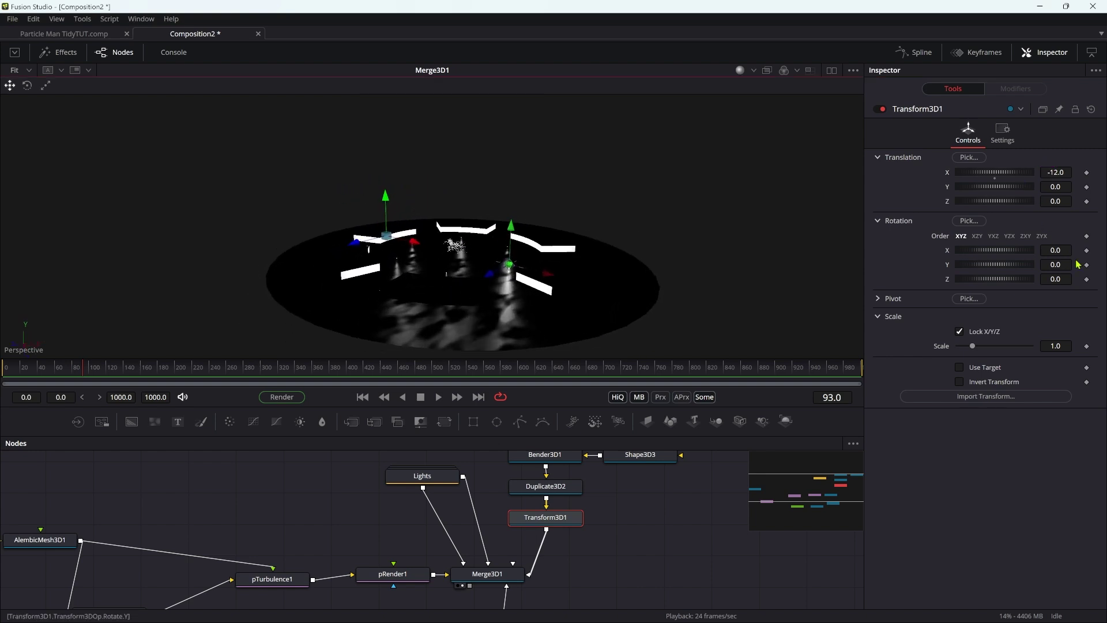
pyautogui.click(1067, 186)
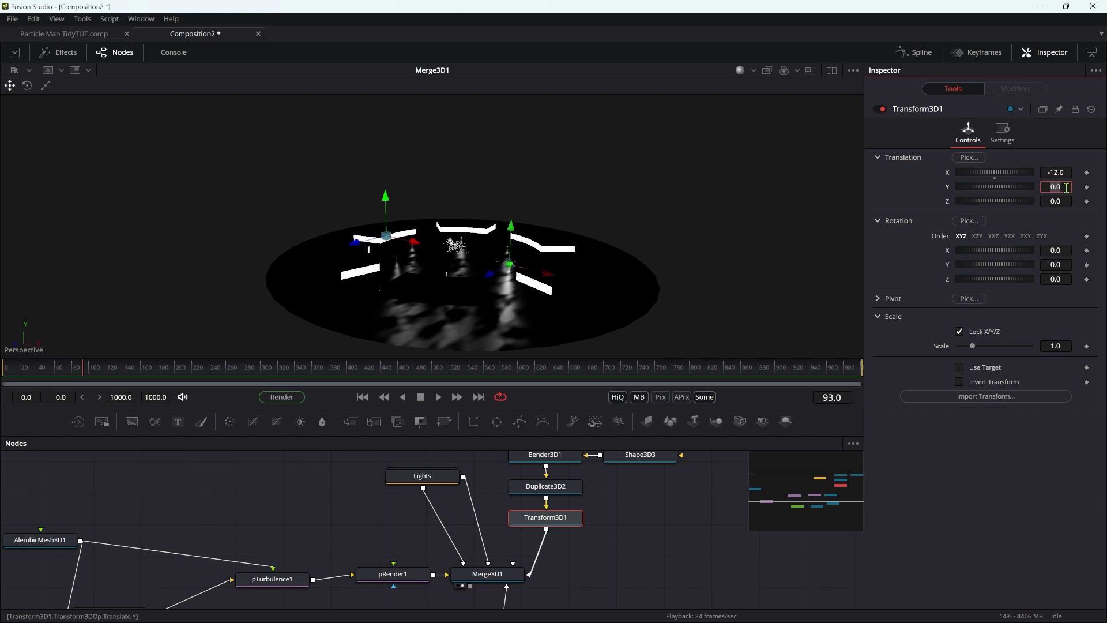
pyautogui.write('-')
pyautogui.write('75')
pyautogui.press('Return')
pyautogui.scroll(3, 615, 524)
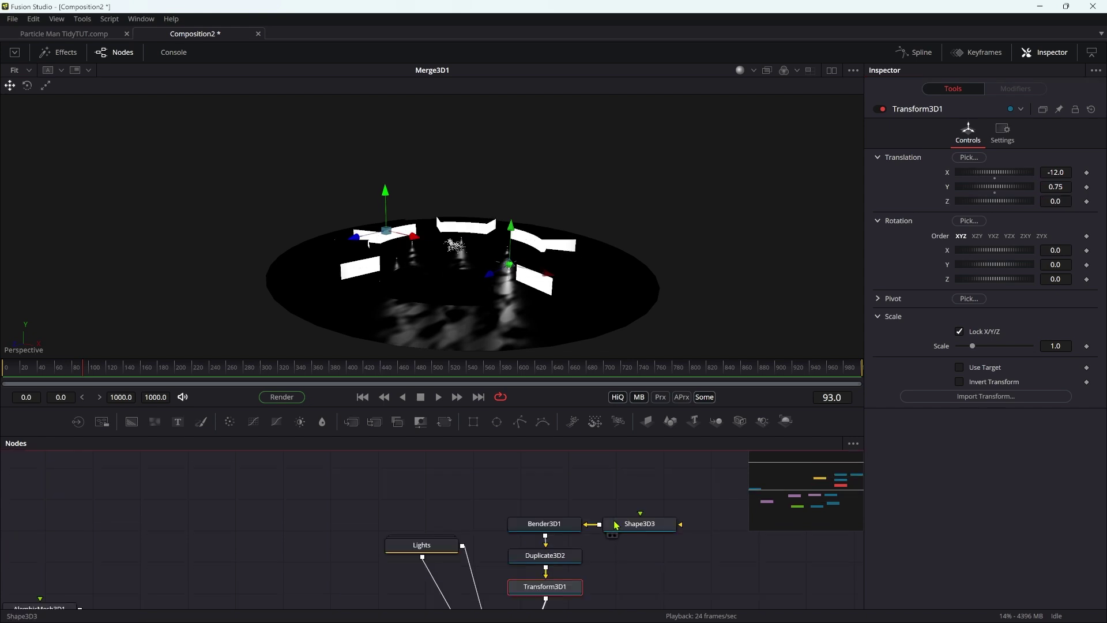
# Step: Set Shape3D3's diffuse colour to near-black with a brightness value of 5
pyautogui.click(630, 529)
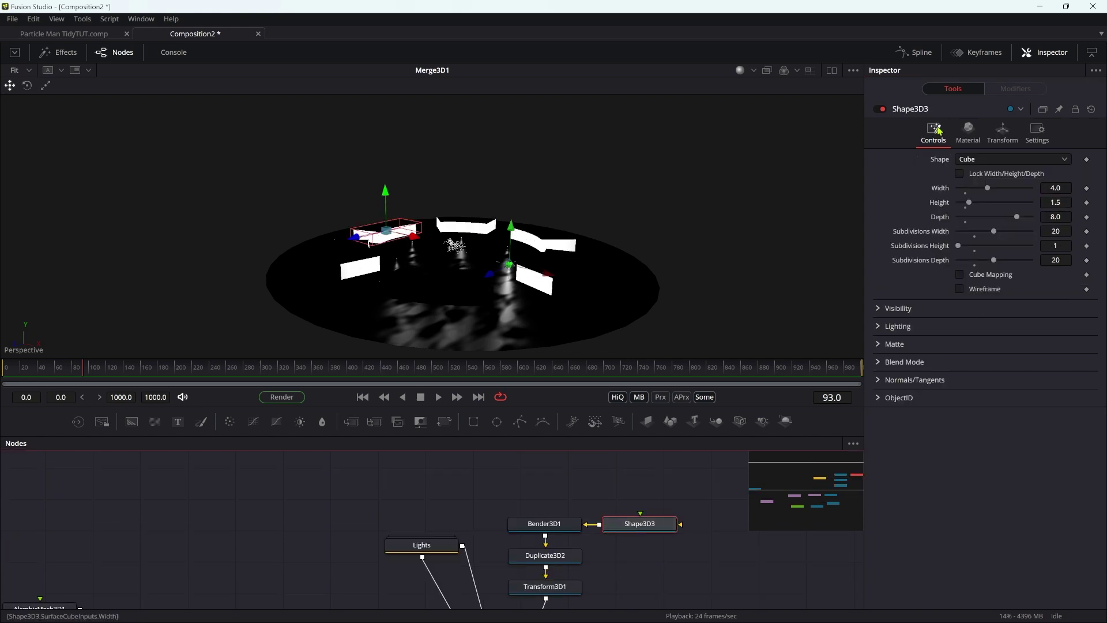
pyautogui.click(968, 132)
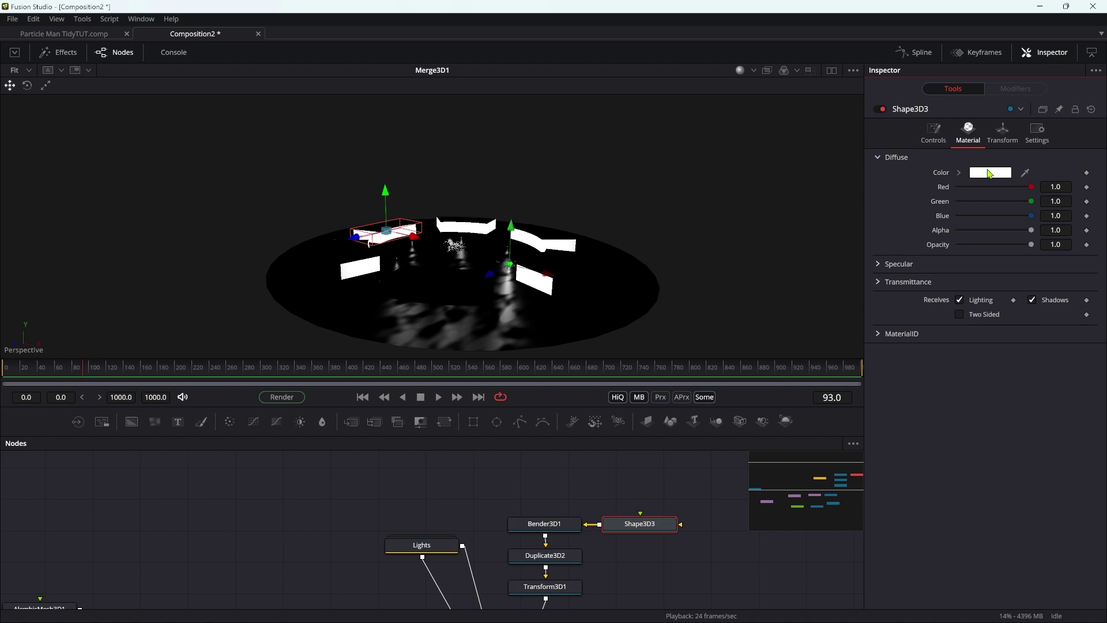
pyautogui.click(975, 172)
pyautogui.click(622, 384)
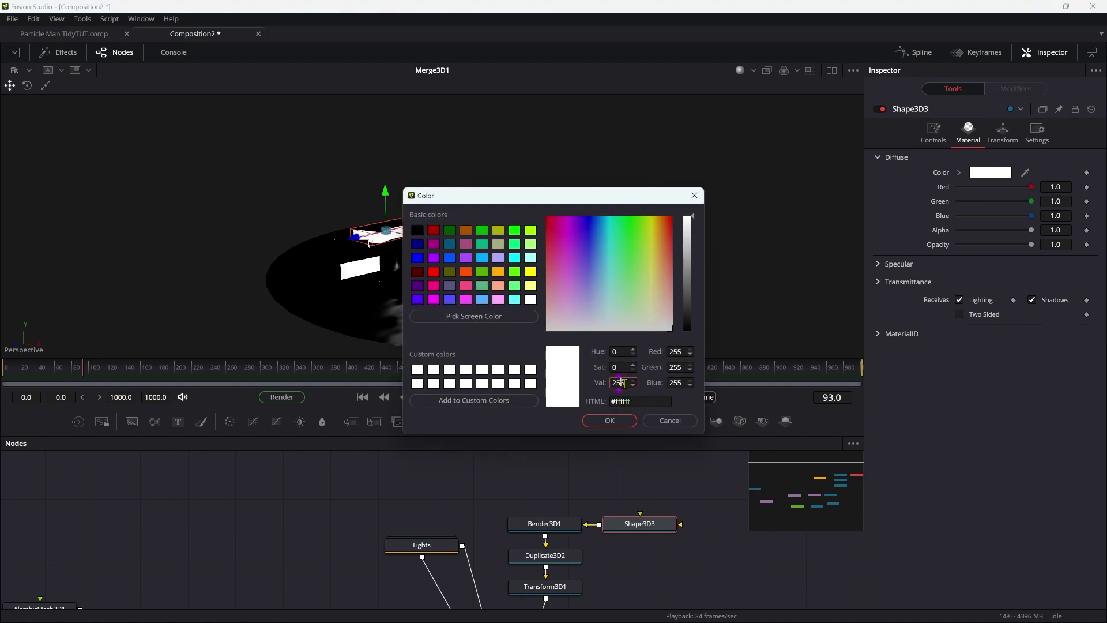
pyautogui.doubleClick(620, 383)
pyautogui.write('5')
pyautogui.press('Return')
# Step: Lower the wall material's specular intensity to 0.05
pyautogui.click(898, 263)
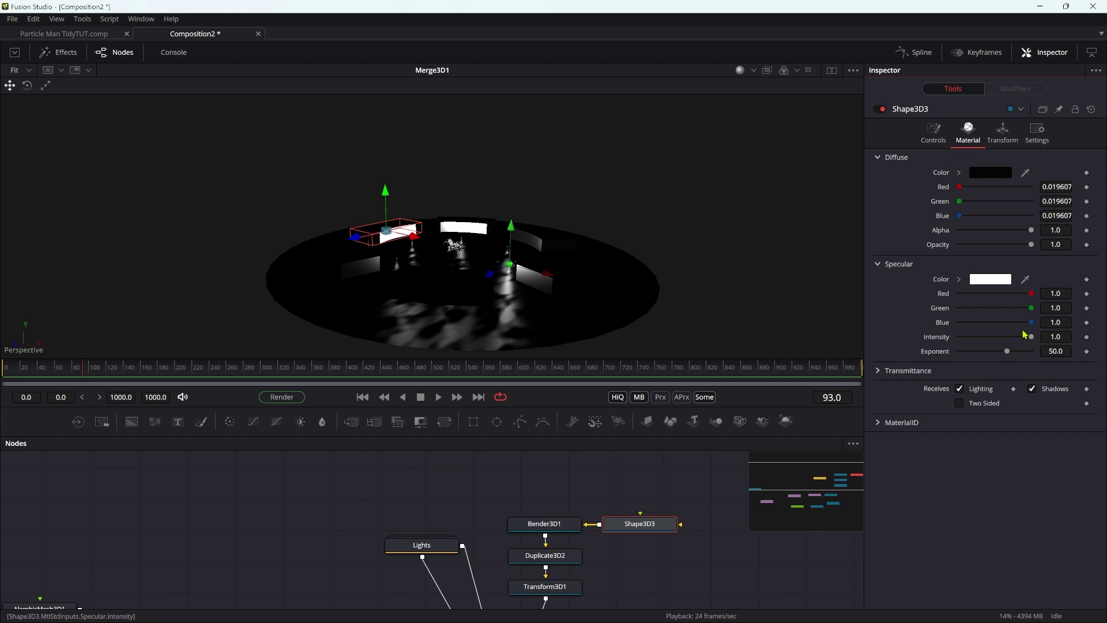
pyautogui.moveTo(1029, 336); pyautogui.dragTo(961, 357)
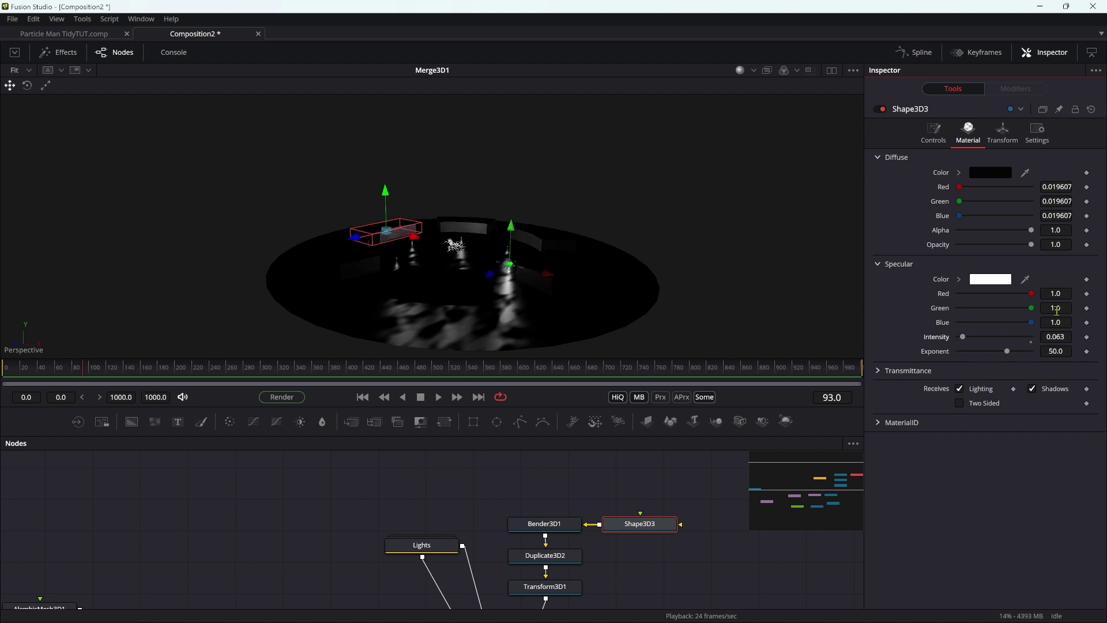
pyautogui.click(1062, 336)
pyautogui.write('0.05')
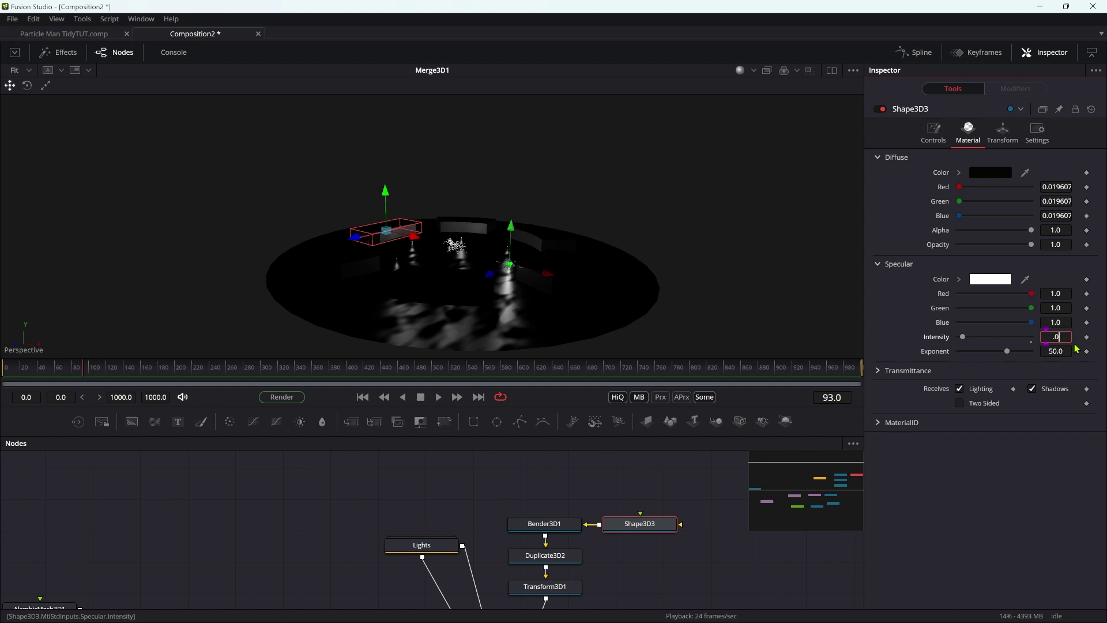
pyautogui.press('Return')
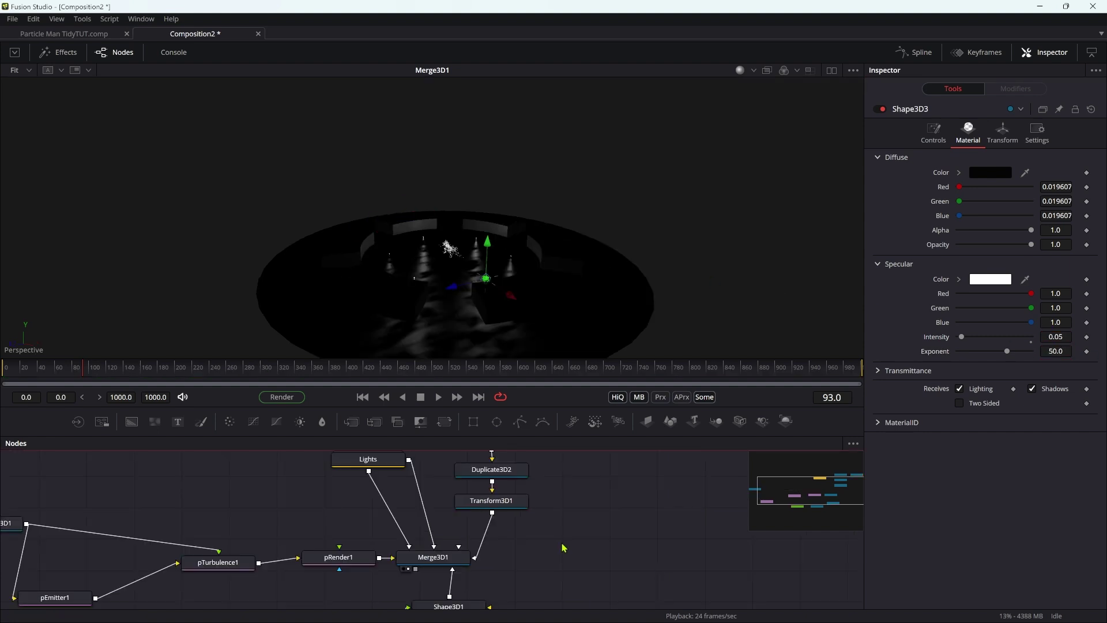
# Step: Add a Camera3D feeding Merge3D1 and place it beside the merge
pyautogui.click(432, 558)
pyautogui.click(716, 420)
pyautogui.moveTo(576, 564); pyautogui.dragTo(582, 582)
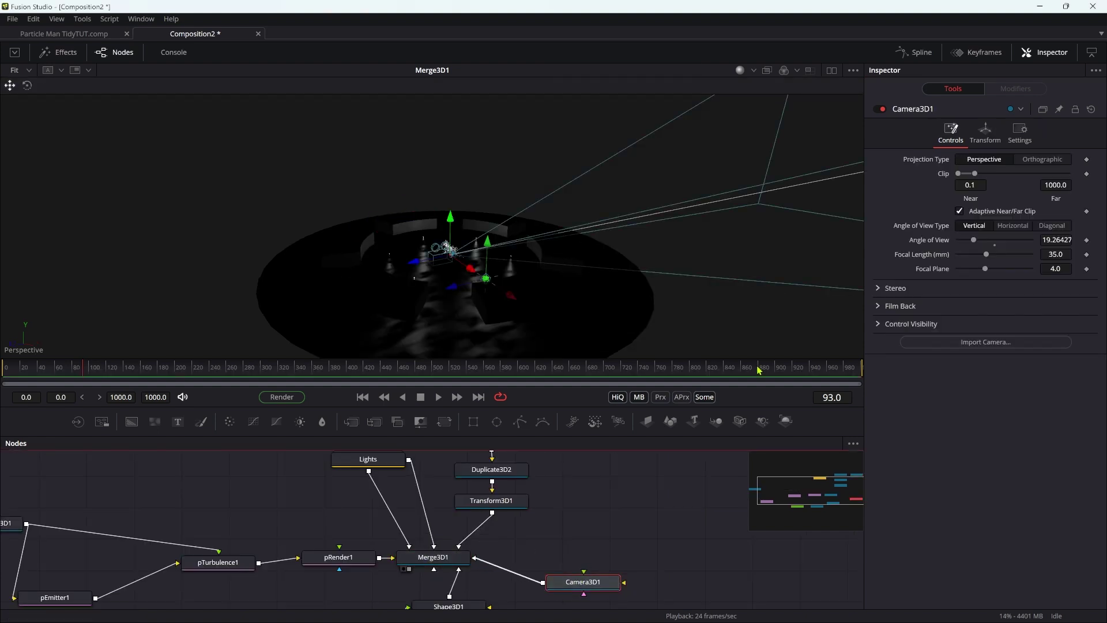
# Step: Give the camera's Pivot Z an expression linked to negative Translation Z
pyautogui.click(987, 131)
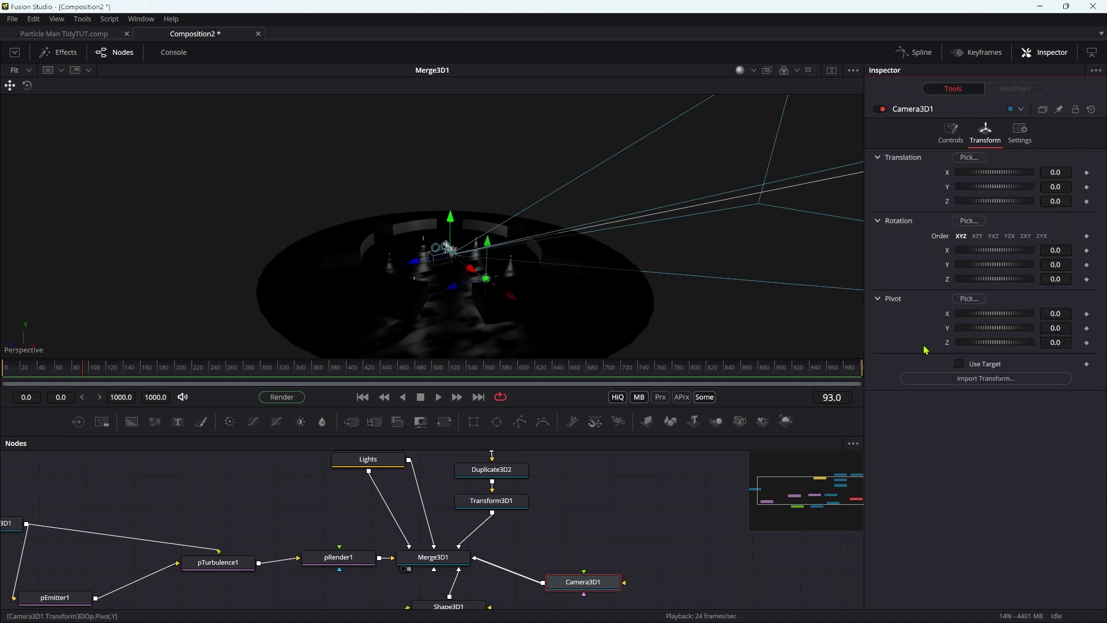
pyautogui.rightClick(991, 342)
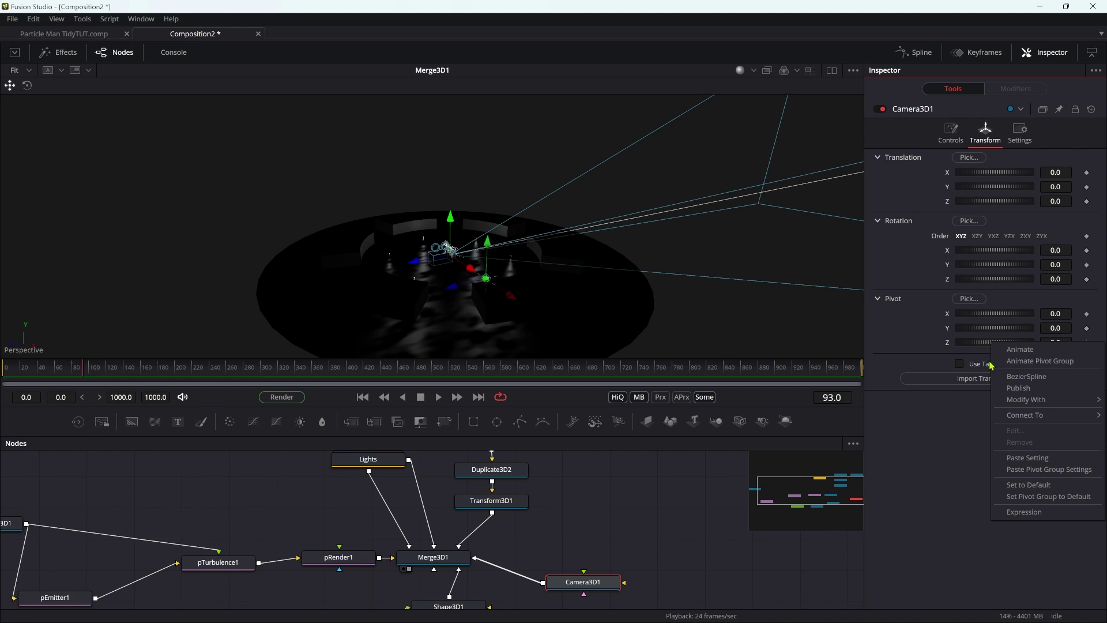
pyautogui.click(1024, 514)
pyautogui.moveTo(960, 356); pyautogui.dragTo(1000, 202)
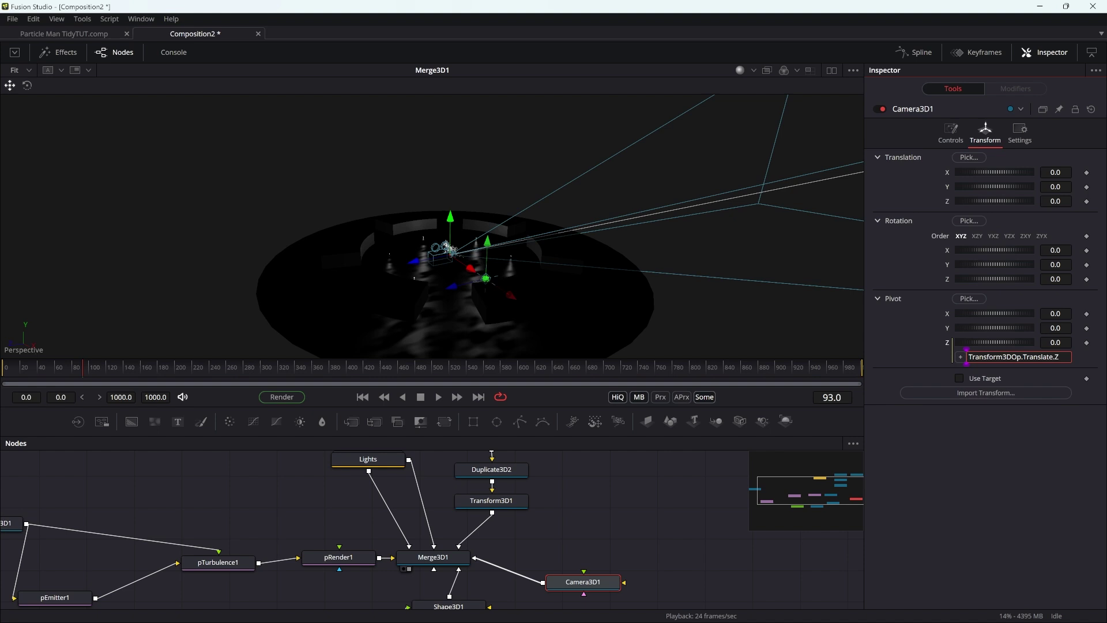
pyautogui.press('Home')
pyautogui.write('-')
pyautogui.click(1055, 171)
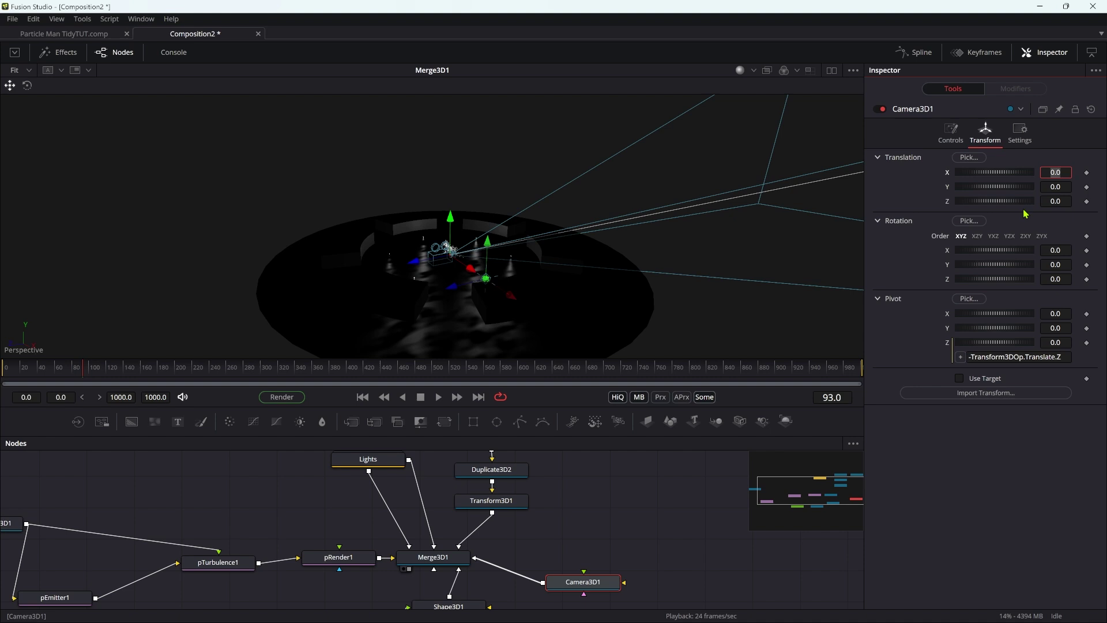
# Step: Add a Renderer3D after Merge3D1 using Hardware Renderer with lighting enabled
pyautogui.click(432, 557)
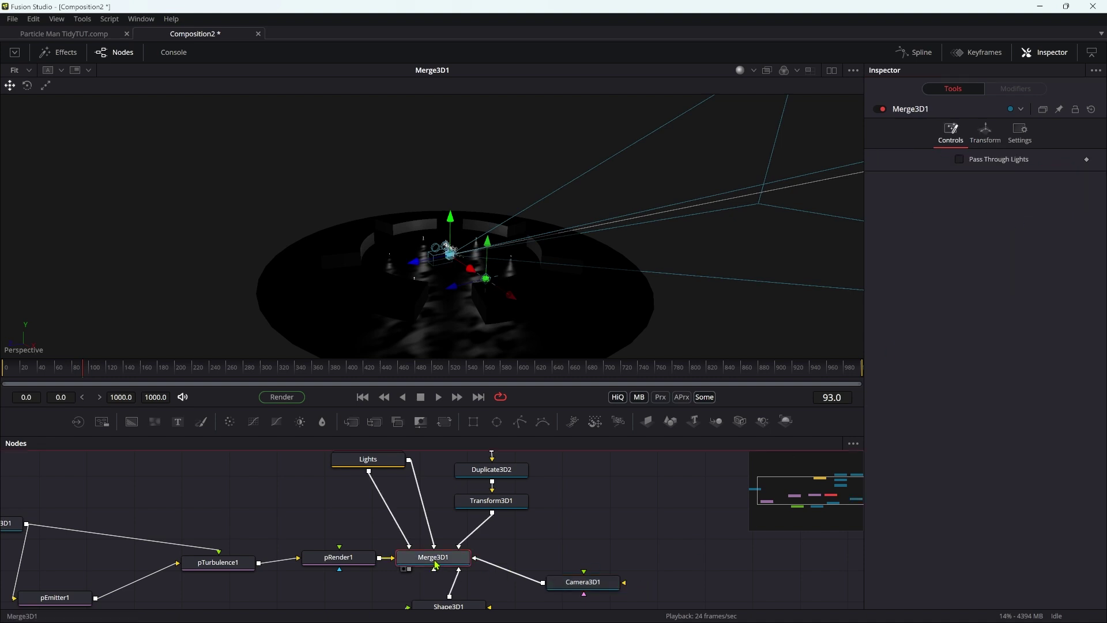
pyautogui.moveTo(575, 591); pyautogui.dragTo(568, 598)
pyautogui.moveTo(466, 565); pyautogui.dragTo(651, 519)
pyautogui.hotkey('shift', 'space')
pyautogui.write('render')
pyautogui.press('Return')
pyautogui.click(1005, 245)
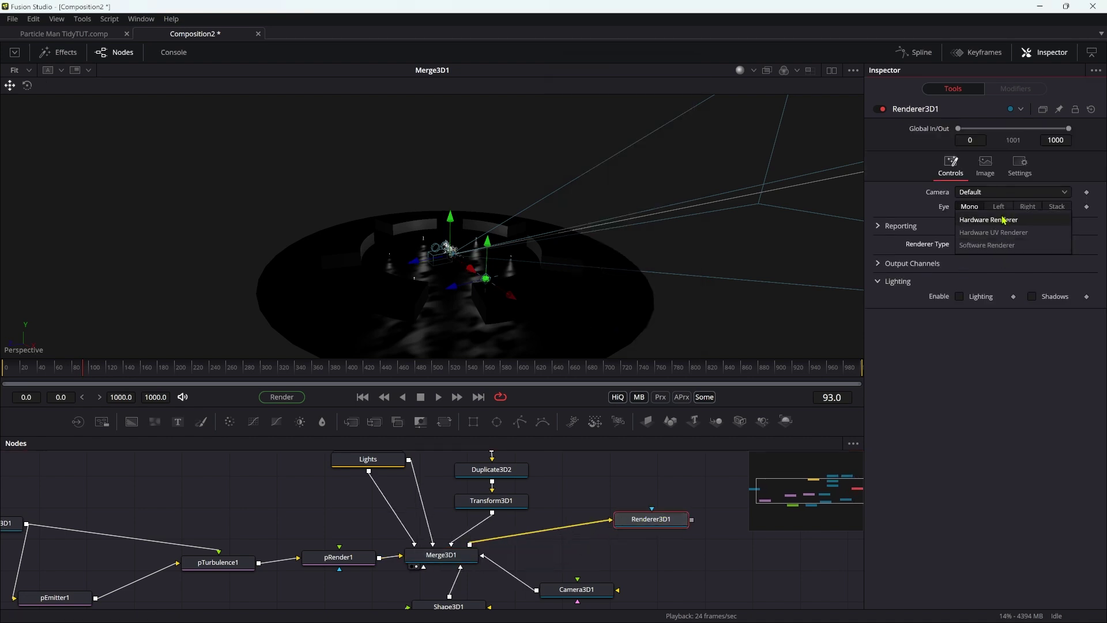
pyautogui.click(1005, 222)
pyautogui.click(960, 332)
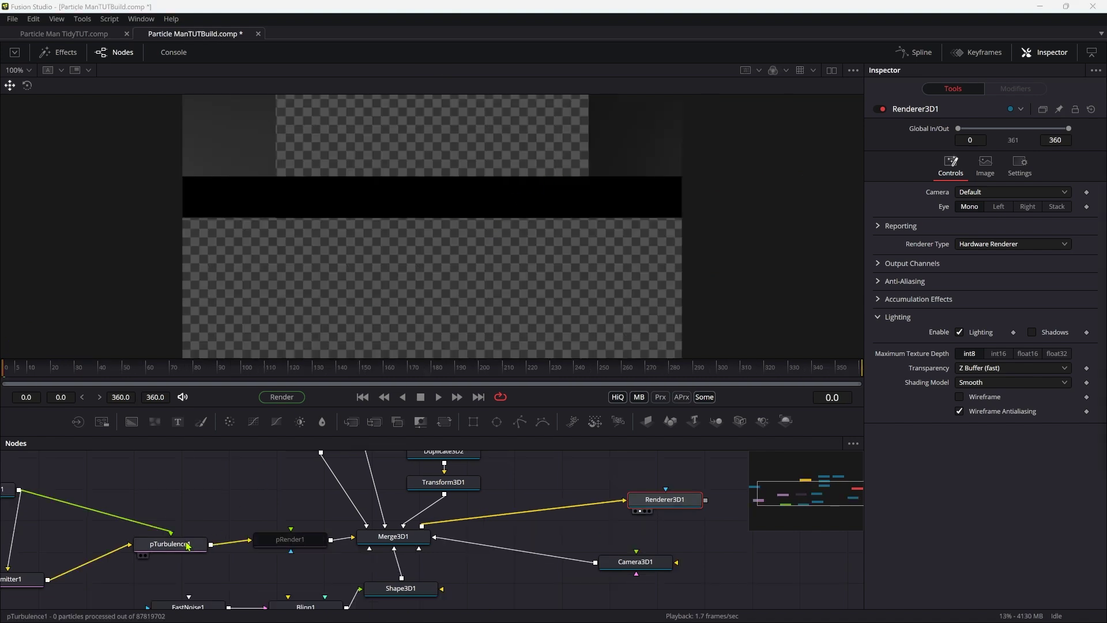
# Step: Move the AlembicMesh3D1 node up toward Merge3D1 and bring the renderer into view
pyautogui.click(289, 539)
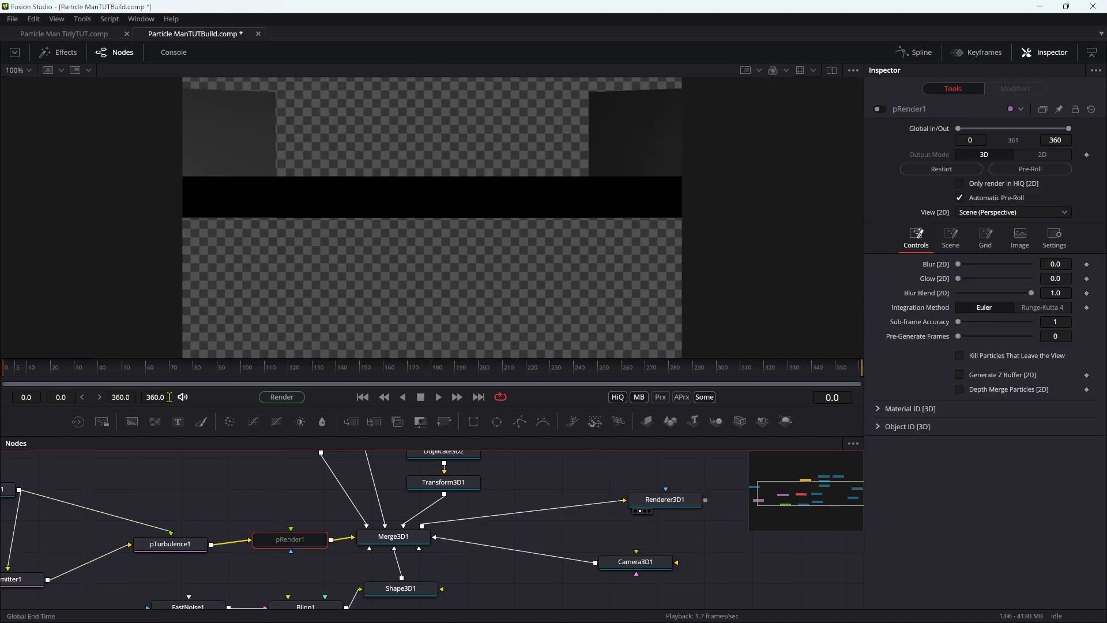
pyautogui.moveTo(231, 495); pyautogui.dragTo(344, 490, button='middle')
pyautogui.moveTo(99, 486); pyautogui.dragTo(494, 539)
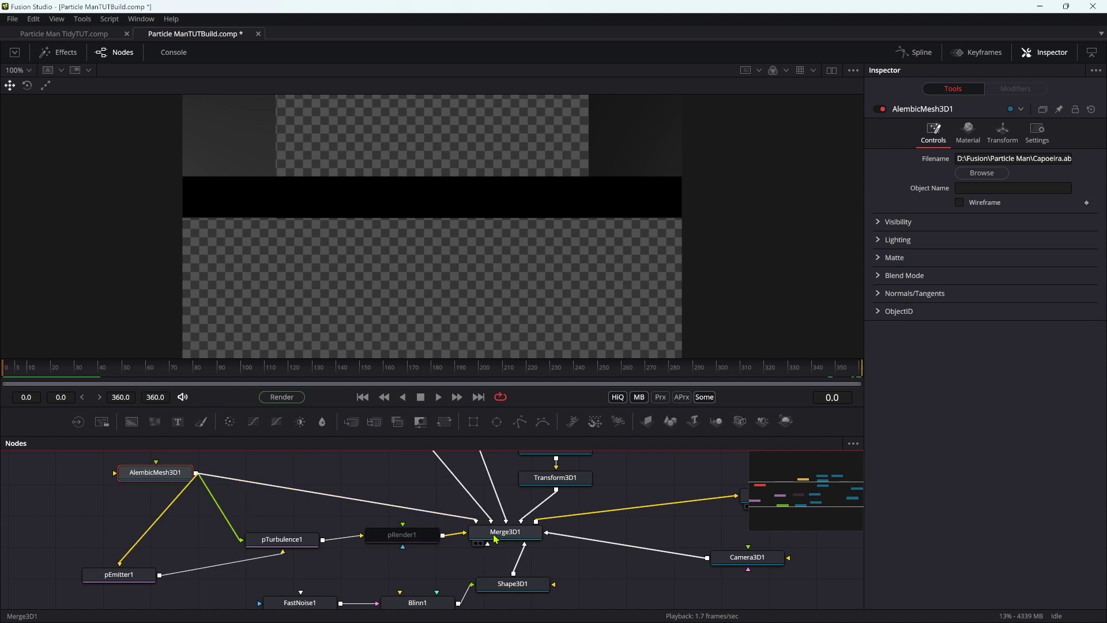
pyautogui.moveTo(822, 556); pyautogui.dragTo(646, 528, button='middle')
# Step: Keyframe Camera3D1 at Translation Y 2 and Z 18 on frame 0
pyautogui.click(574, 538)
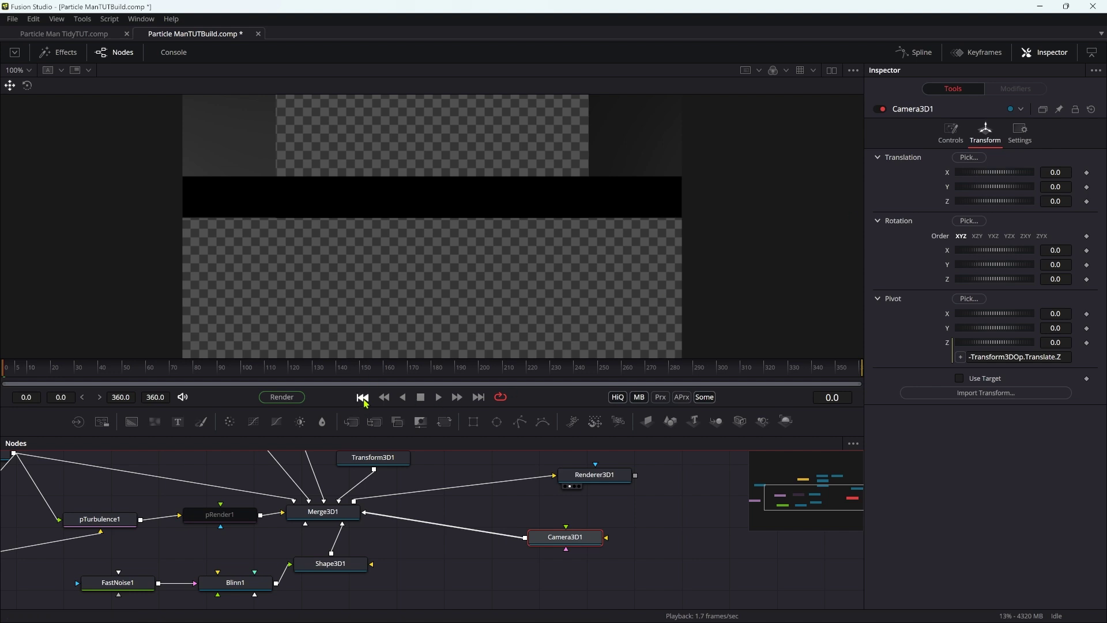
pyautogui.click(1067, 187)
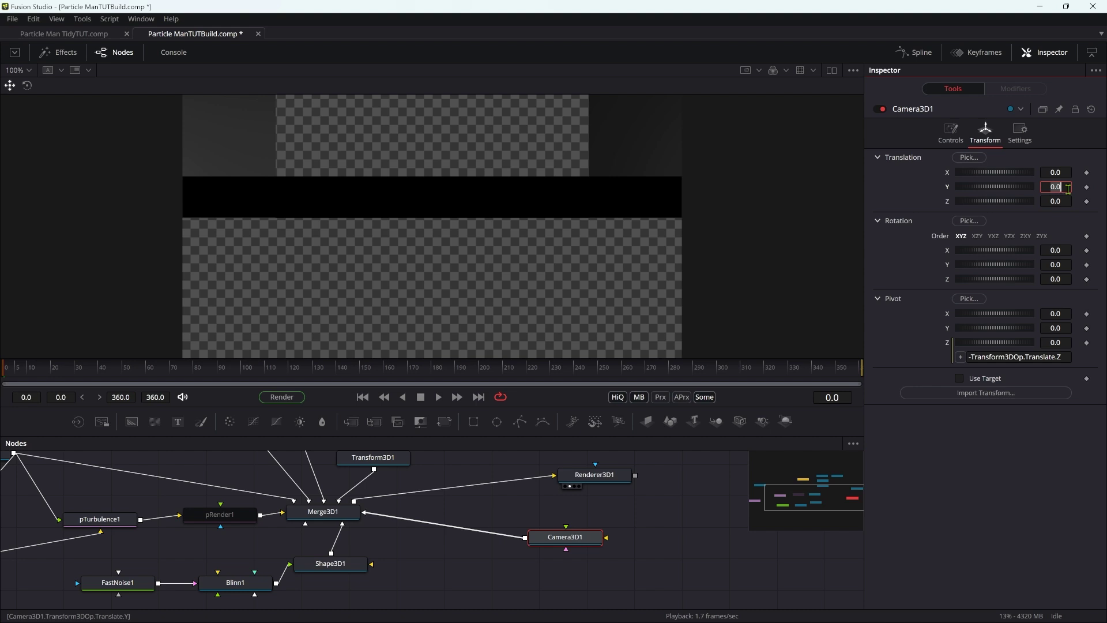
pyautogui.write('2')
pyautogui.press('Tab')
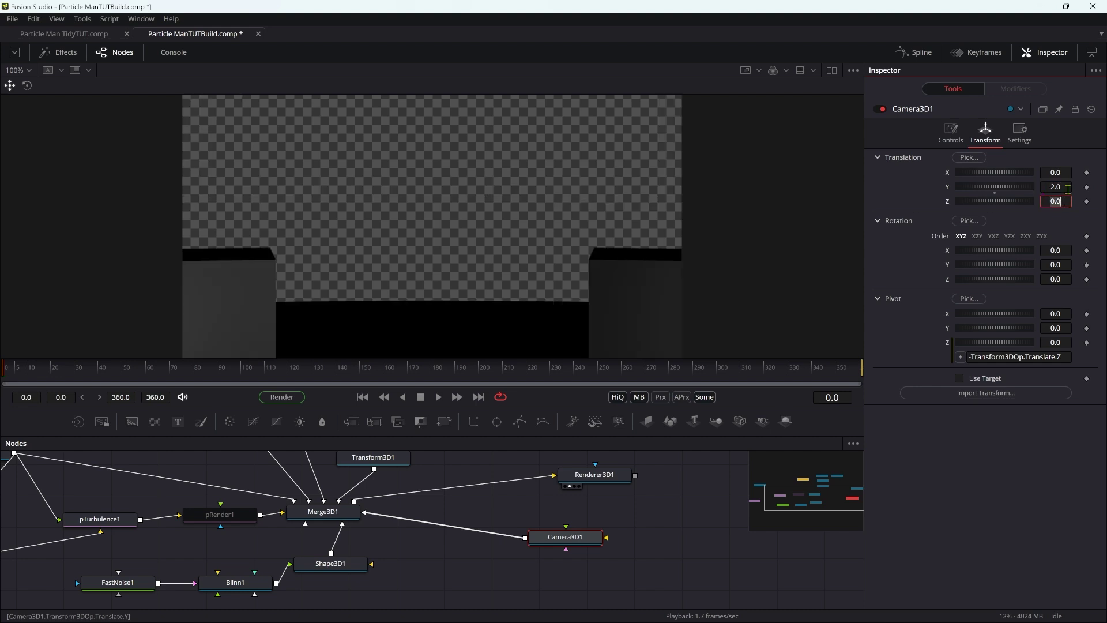
pyautogui.write('18')
pyautogui.press('Tab')
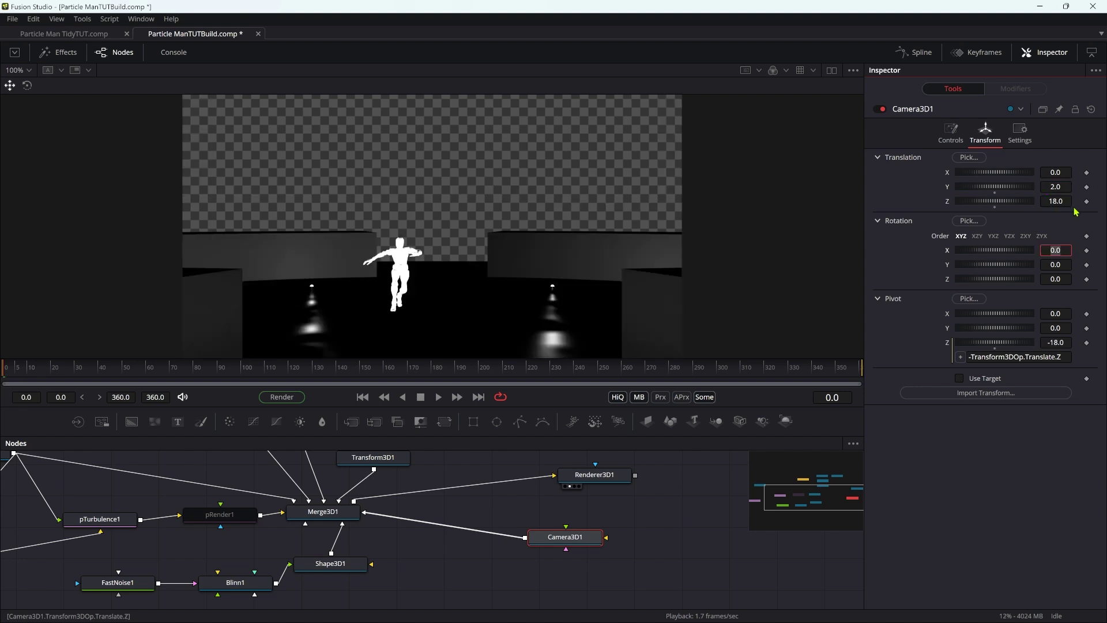
pyautogui.click(1087, 187)
pyautogui.click(1087, 202)
# Step: Keyframe the camera's Rotation X at -2
pyautogui.click(1069, 248)
pyautogui.write('-2')
pyautogui.press('Tab')
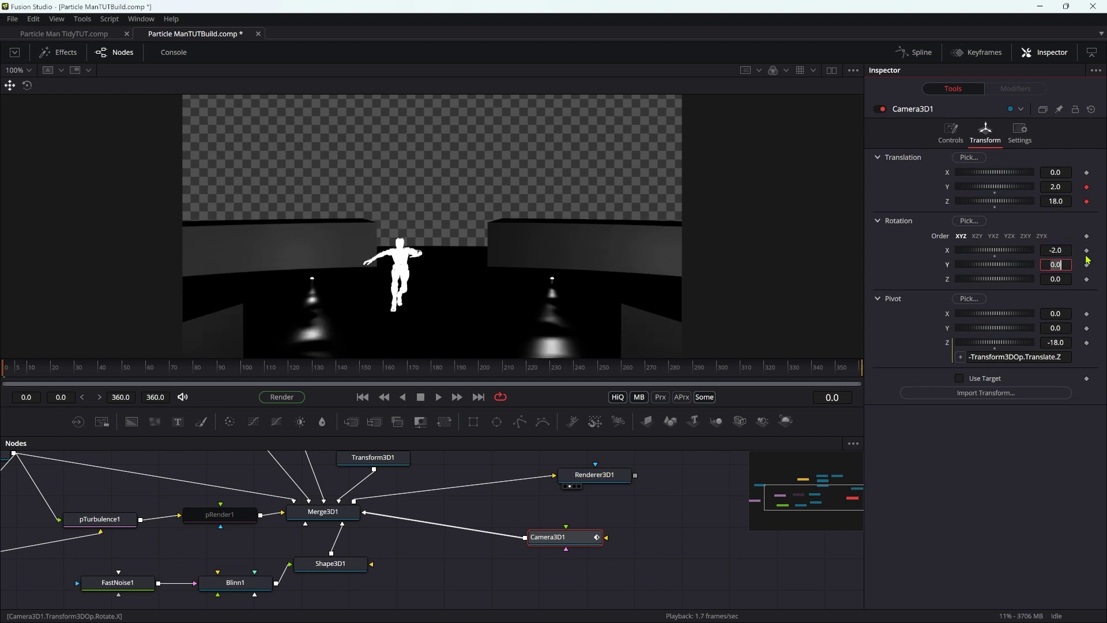
pyautogui.click(1086, 251)
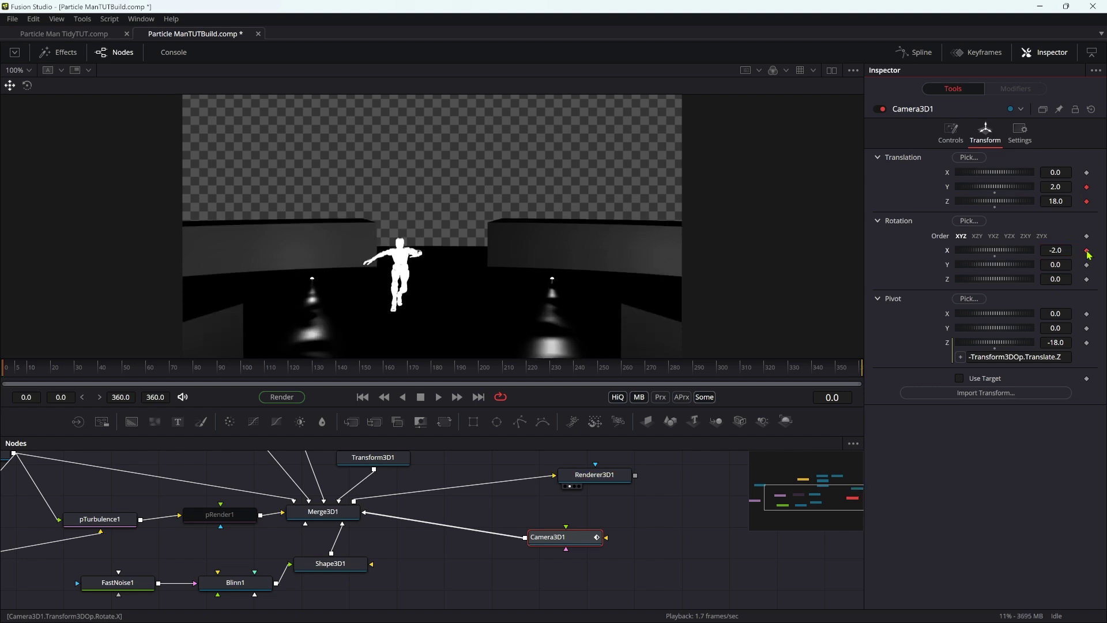
# Step: Drive the camera's Rotation Y with the expression -time
pyautogui.rightClick(987, 265)
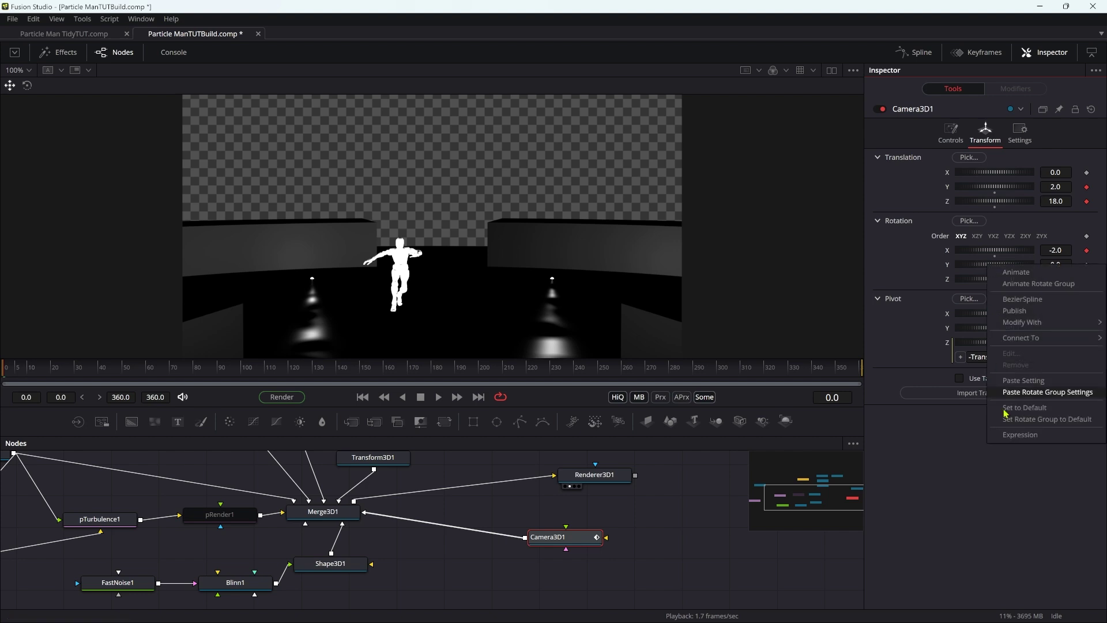
pyautogui.click(1019, 435)
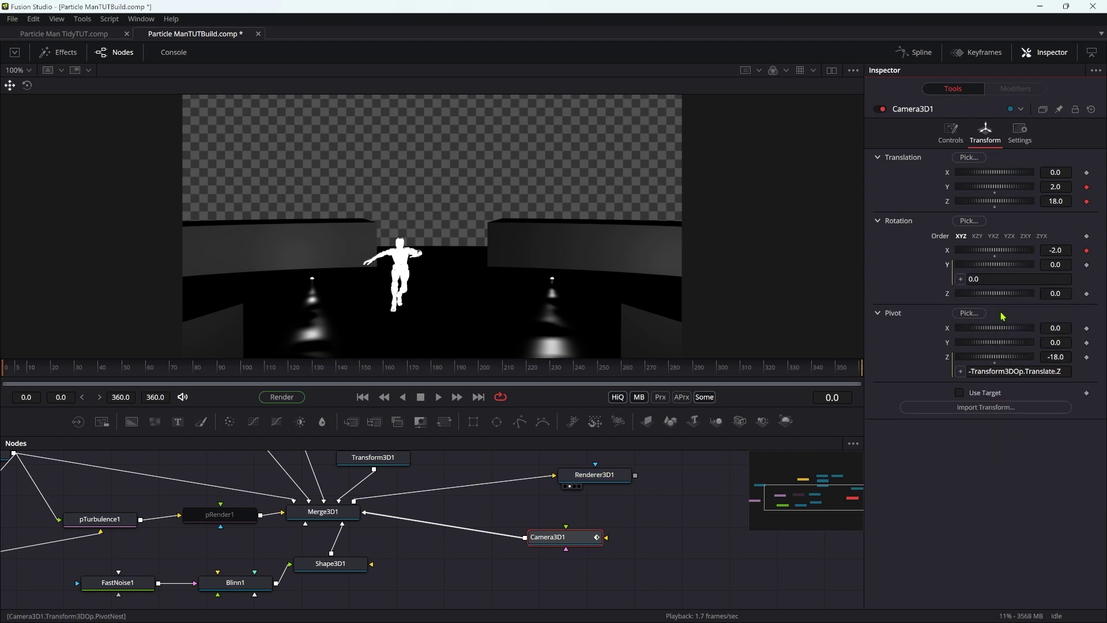
pyautogui.click(1000, 279)
pyautogui.write('-time')
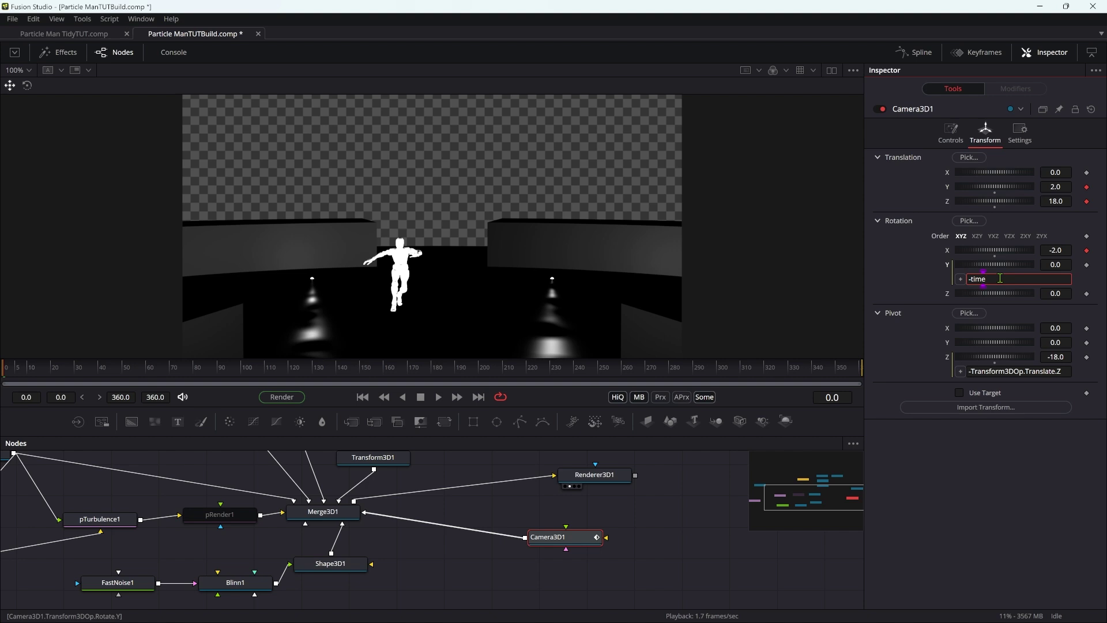
pyautogui.press('Tab')
# Step: Keyframe the camera height at frame 360
pyautogui.click(478, 397)
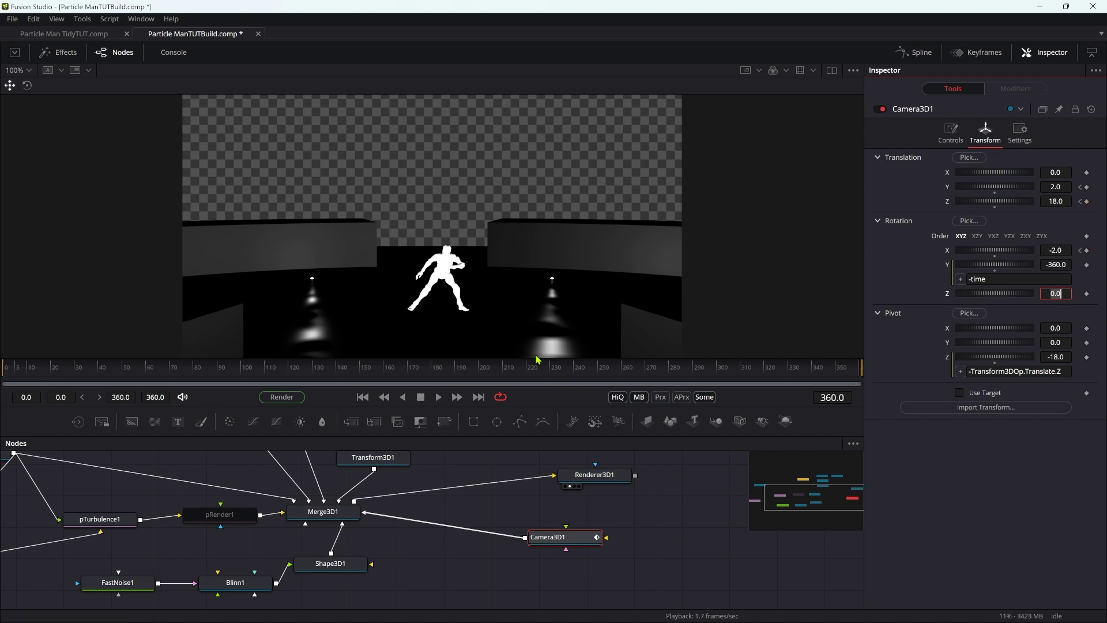
pyautogui.click(1087, 187)
pyautogui.click(832, 398)
# Step: At frame 180 set camera height 1, distance 11, tilt -45, then scrub to preview
pyautogui.write('180')
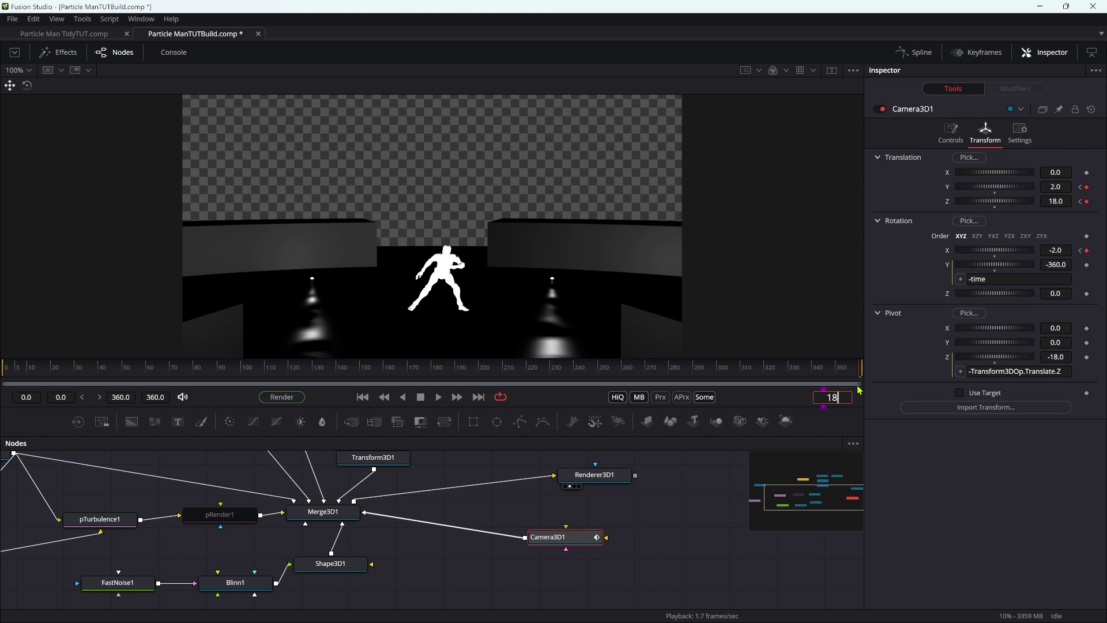
pyautogui.press('Return')
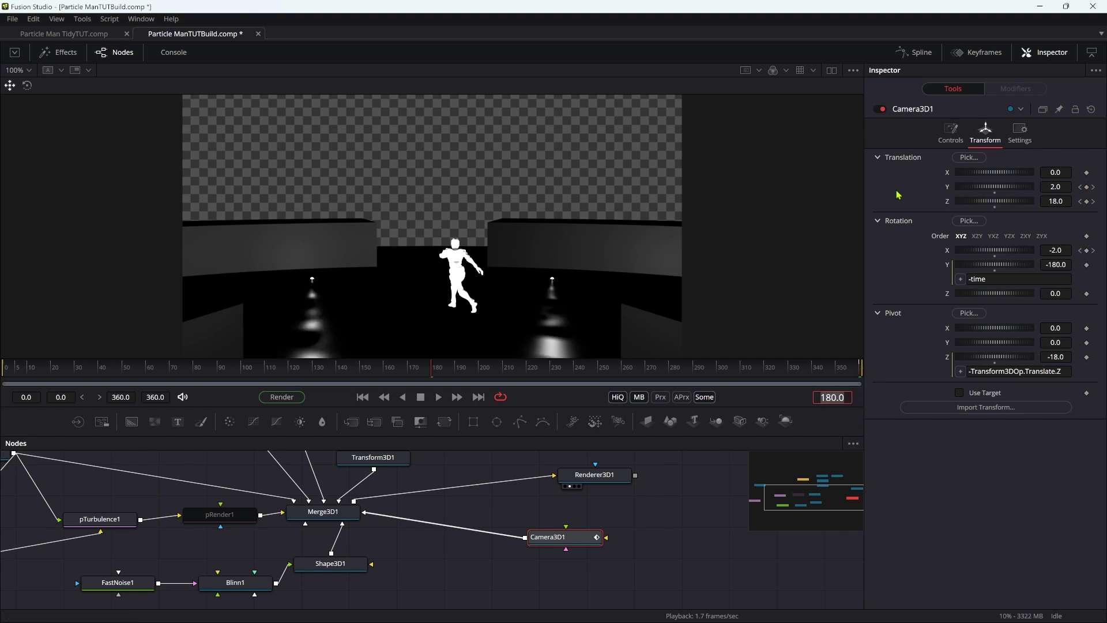
pyautogui.click(1064, 188)
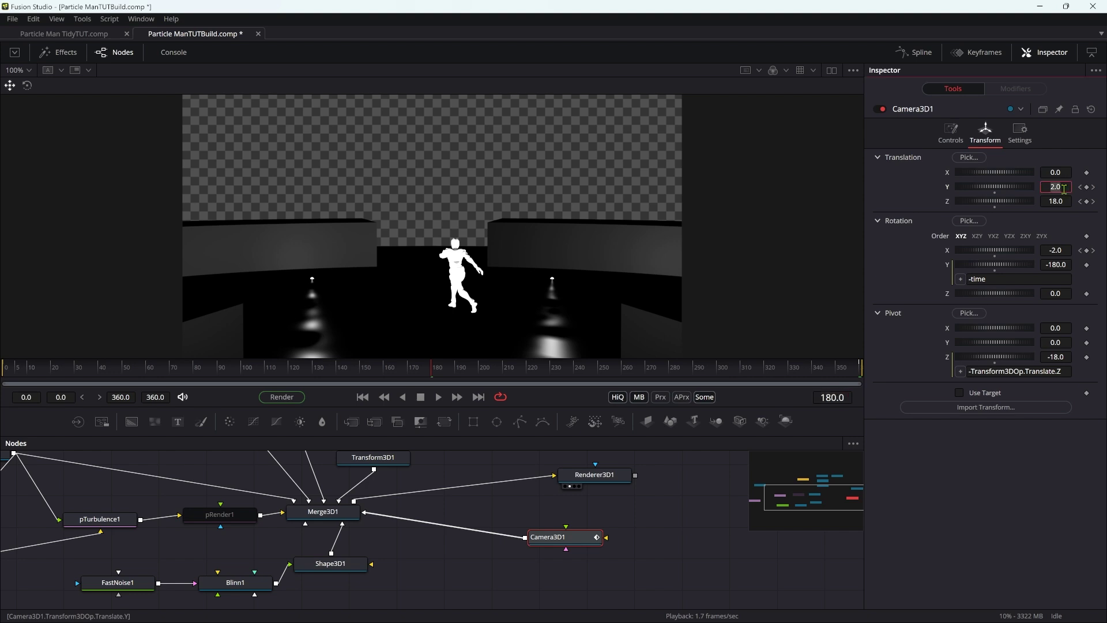
pyautogui.write('1')
pyautogui.press('Tab')
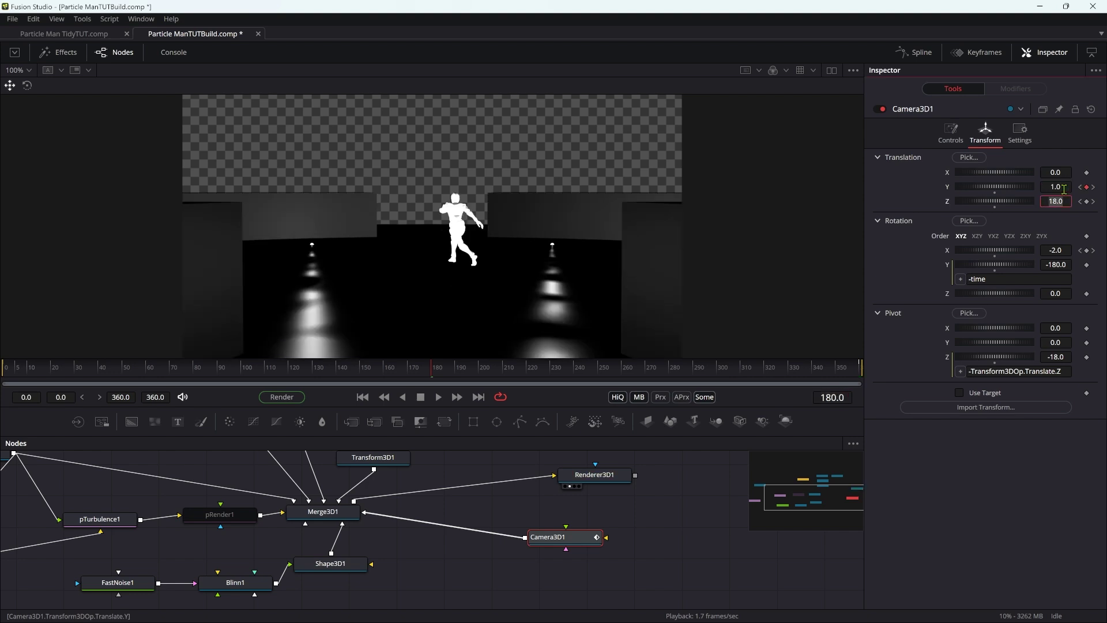
pyautogui.write('11')
pyautogui.press('Tab')
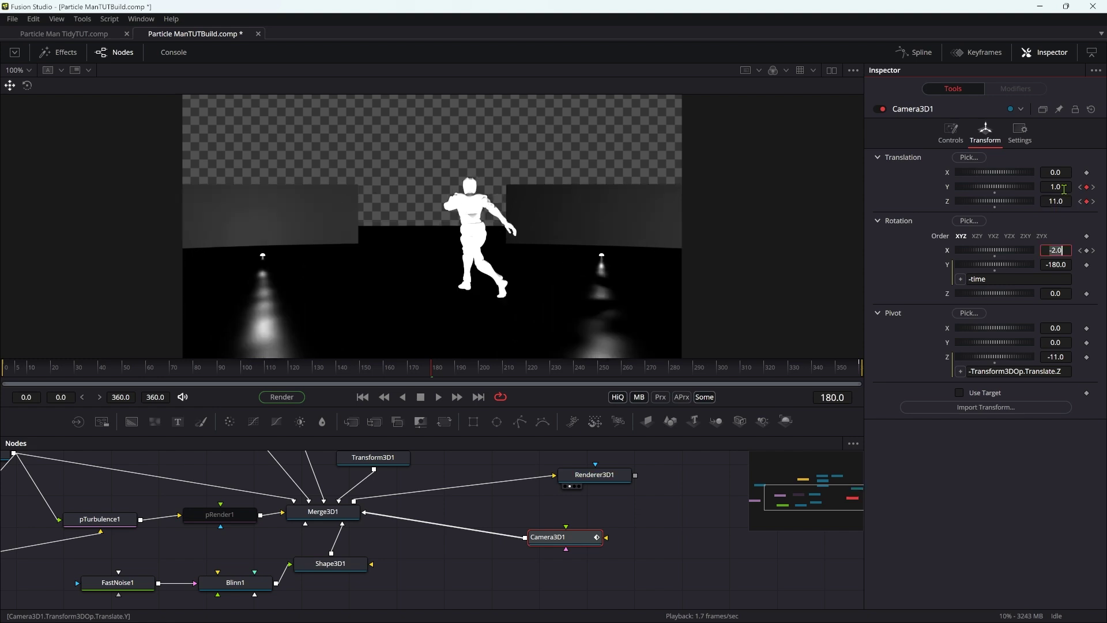
pyautogui.write('-45')
pyautogui.press('Tab')
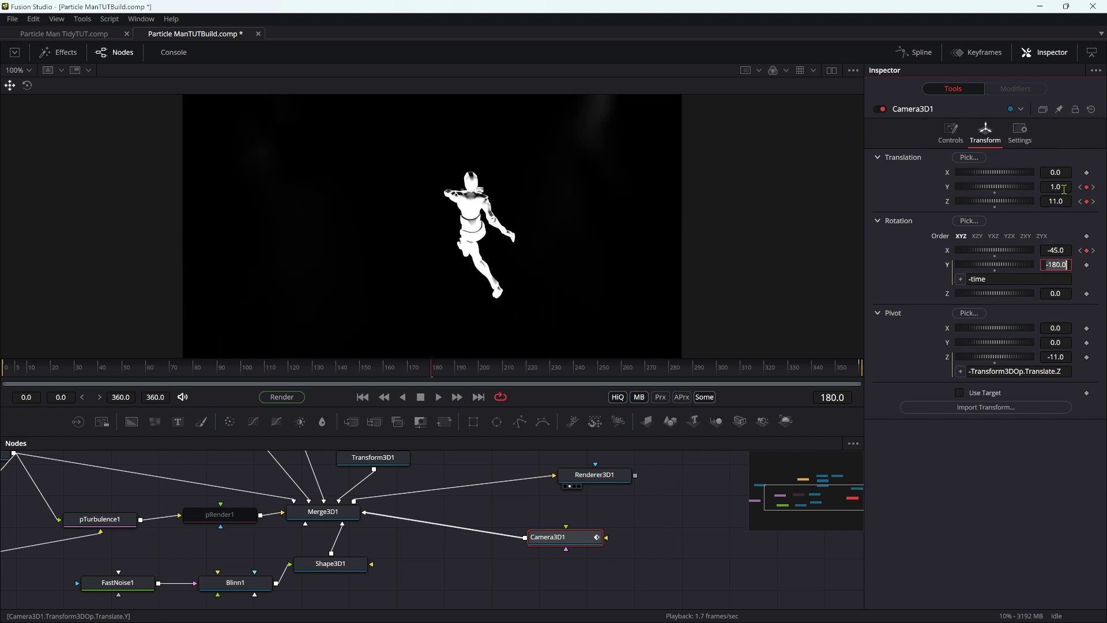
pyautogui.moveTo(220, 367); pyautogui.dragTo(852, 390)
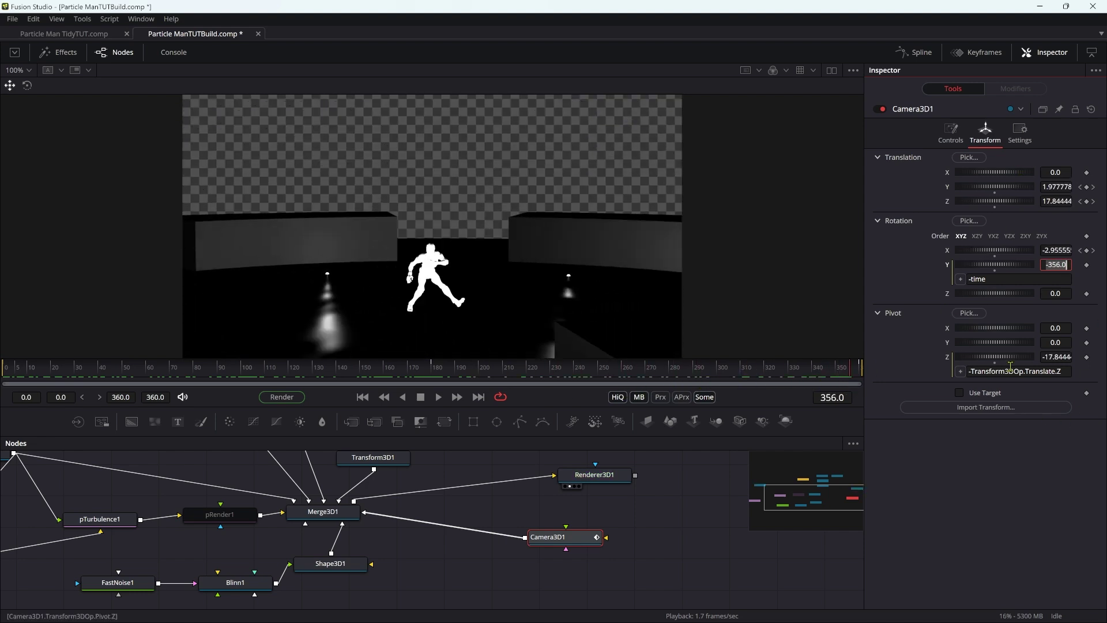
pyautogui.moveTo(593, 374); pyautogui.dragTo(536, 396)
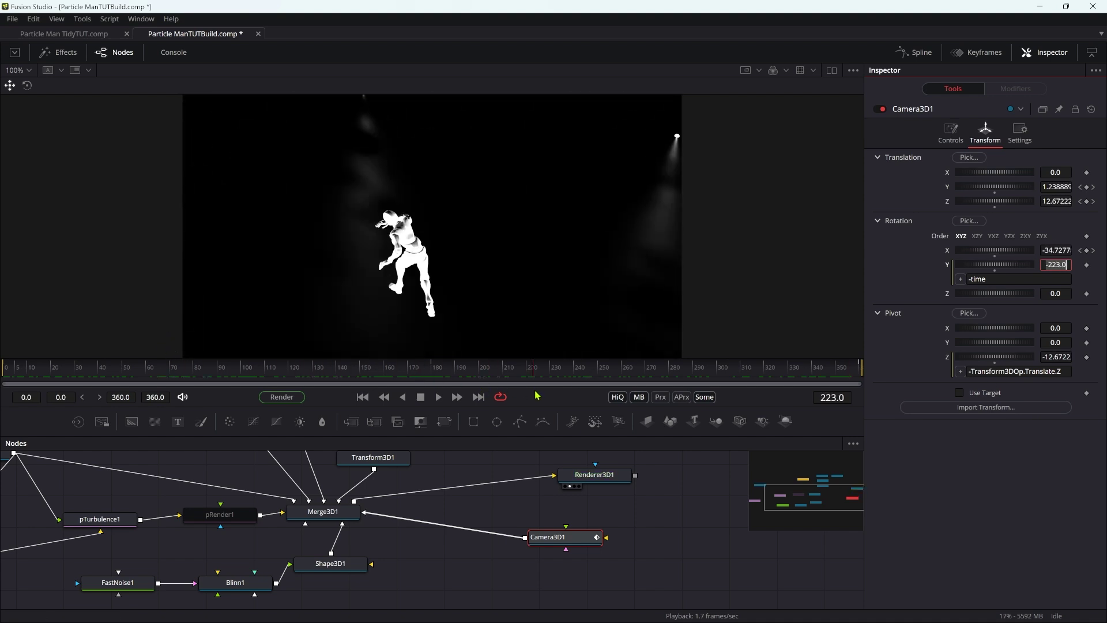
# Step: Show only Camera3D1's curves in the Spline editor and smooth the height curve's bottom keyframe
pyautogui.click(900, 55)
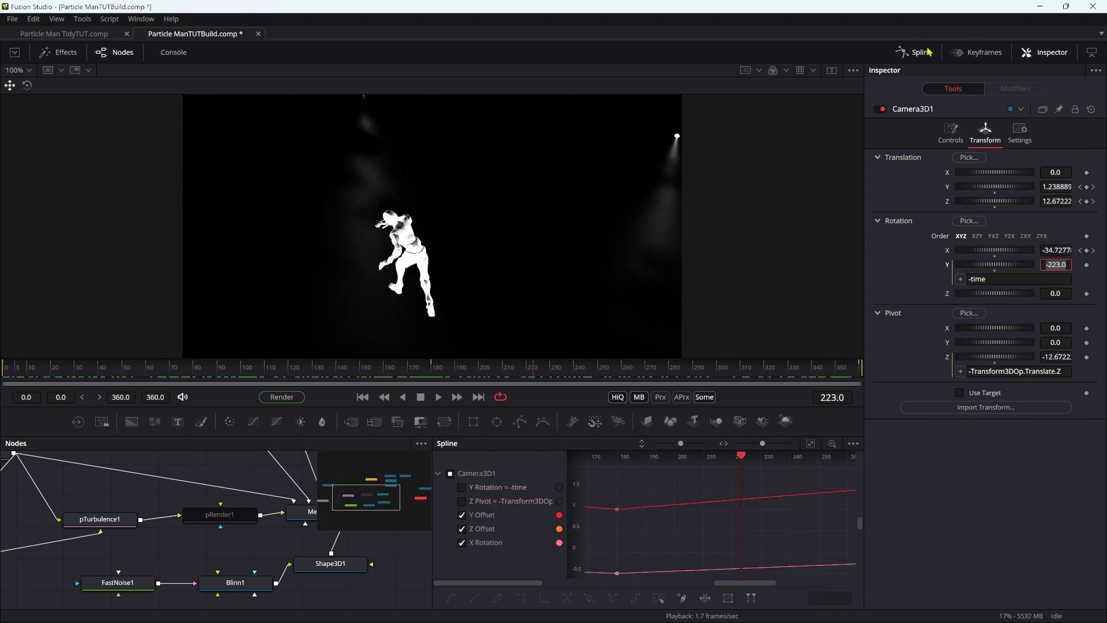
pyautogui.click(900, 57)
pyautogui.click(900, 56)
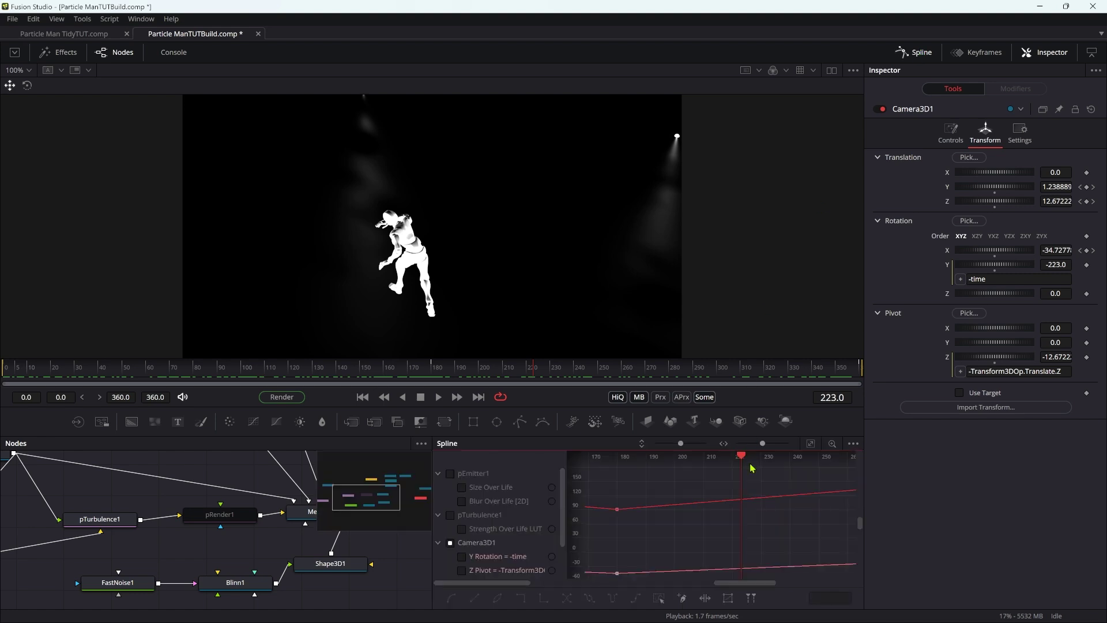
pyautogui.click(850, 447)
pyautogui.click(864, 455)
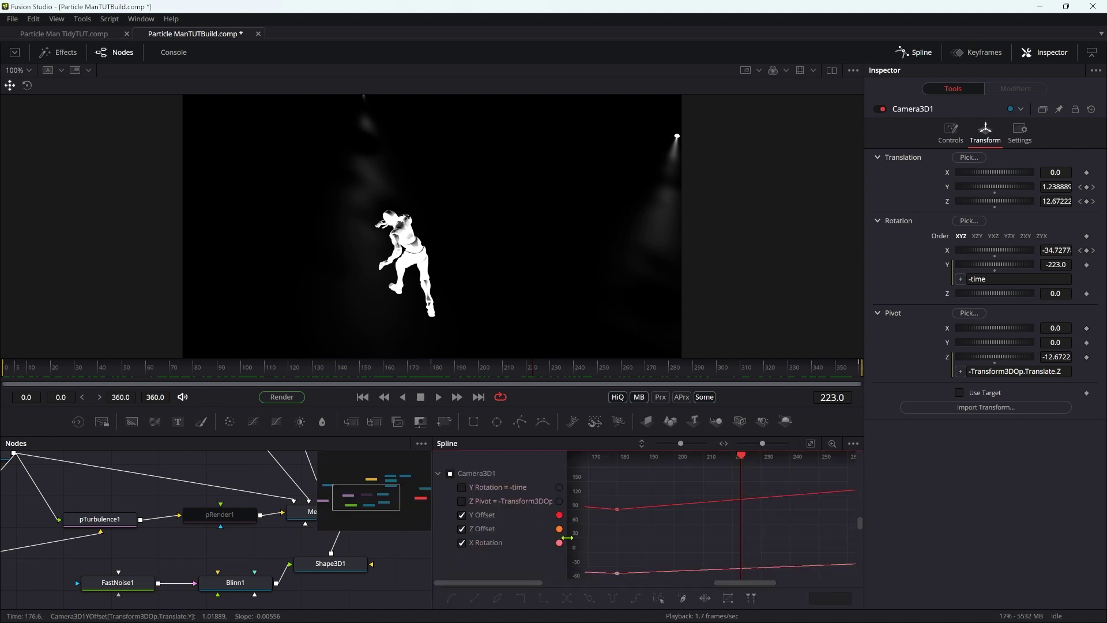
pyautogui.moveTo(662, 436); pyautogui.dragTo(651, 276)
pyautogui.click(461, 371)
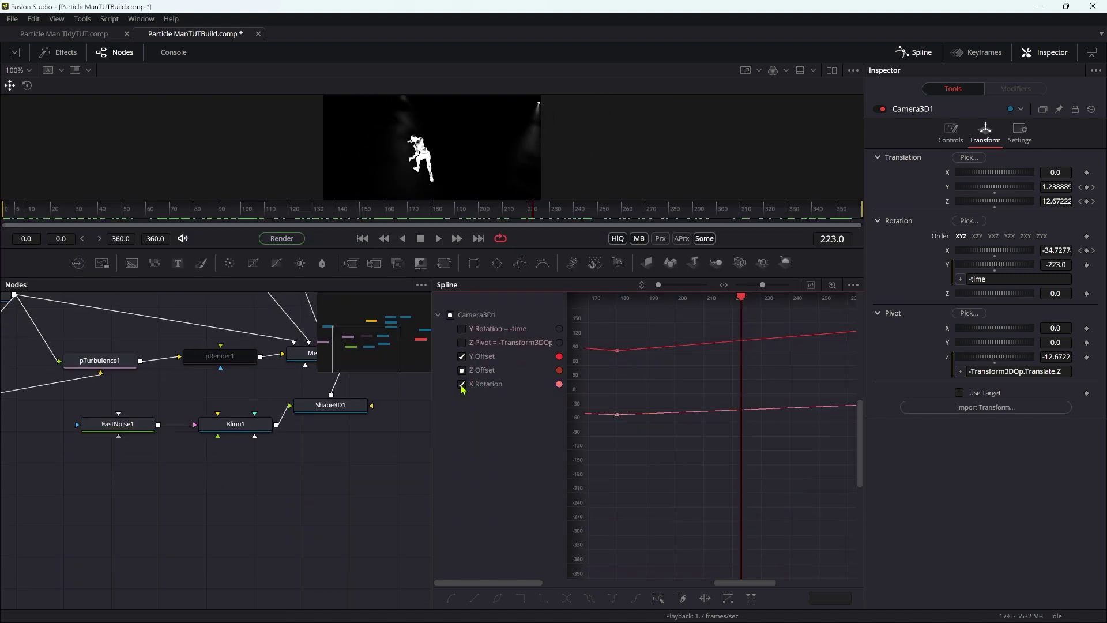
pyautogui.click(461, 384)
pyautogui.click(810, 285)
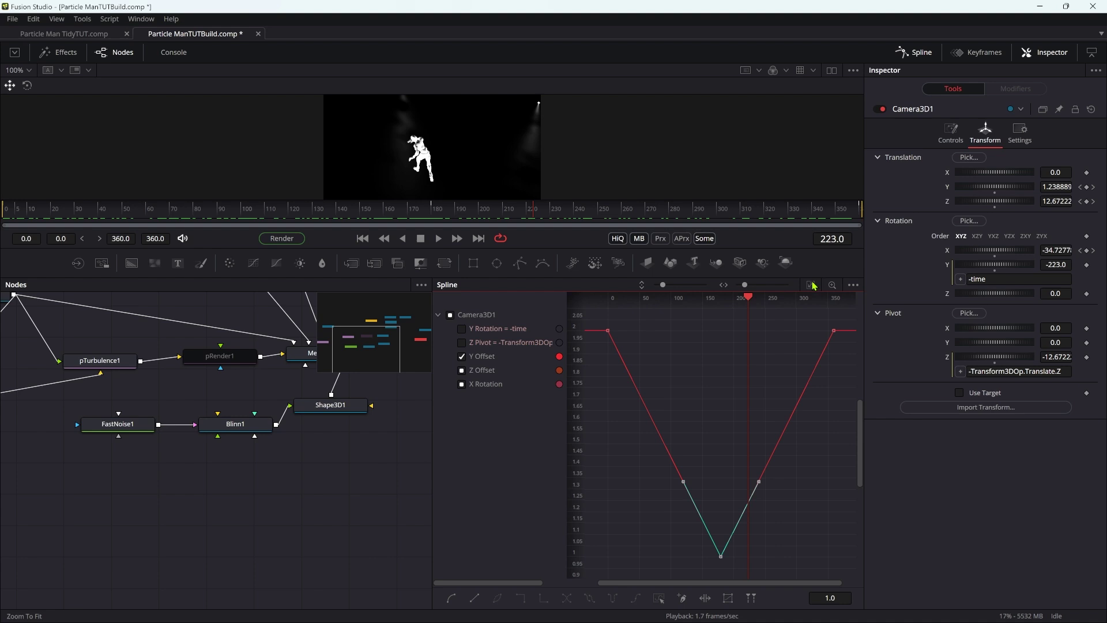
pyautogui.press('s')
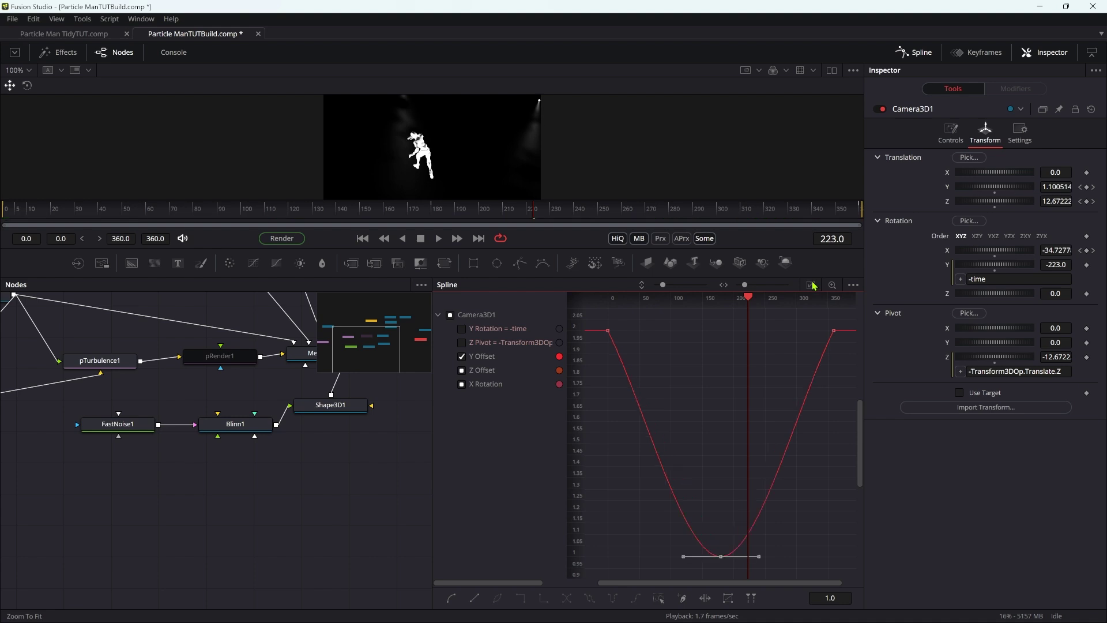
# Step: Smooth the bottom keyframe of the camera distance curve
pyautogui.click(465, 373)
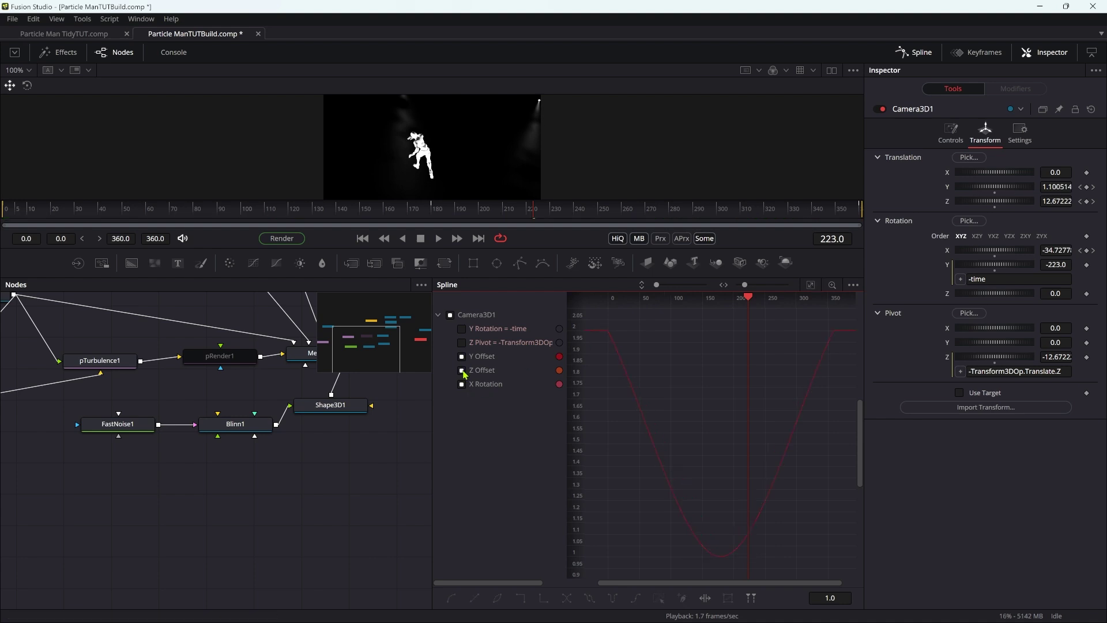
pyautogui.click(464, 373)
pyautogui.moveTo(677, 511); pyautogui.dragTo(742, 587)
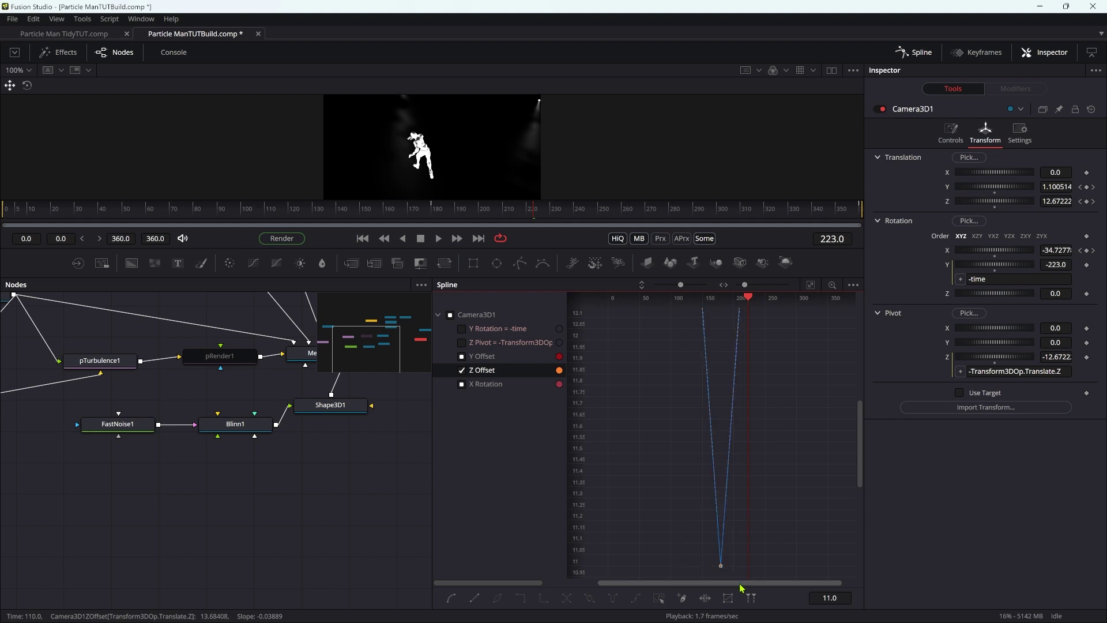
pyautogui.click(810, 285)
pyautogui.hotkey('shift', 's')
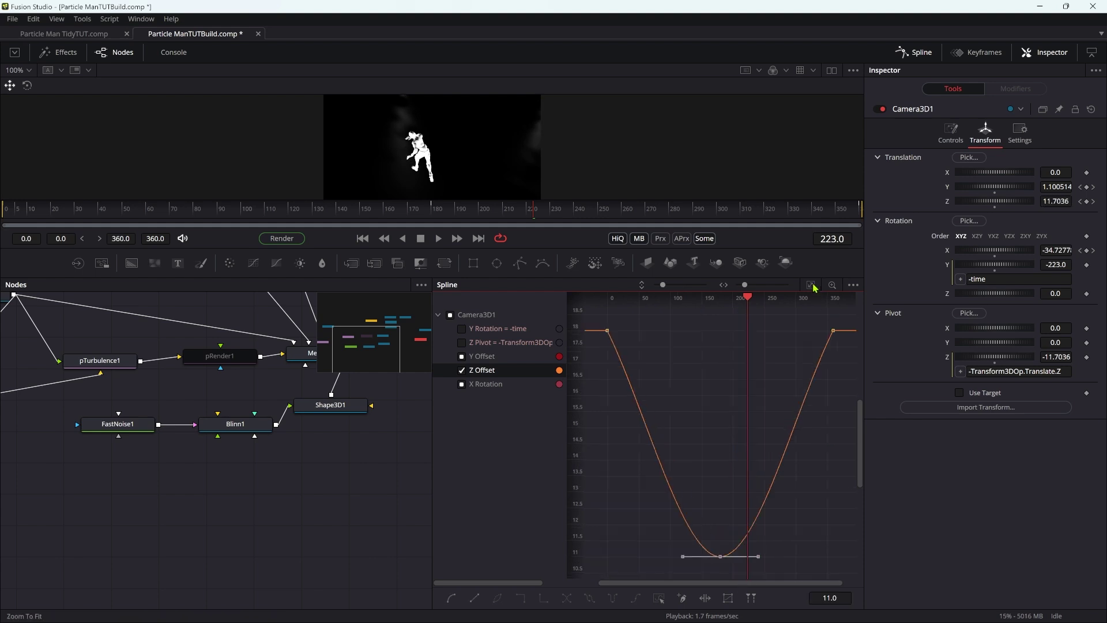
# Step: Smooth the lowest keyframe of the camera X-tilt curve
pyautogui.click(464, 371)
pyautogui.click(462, 384)
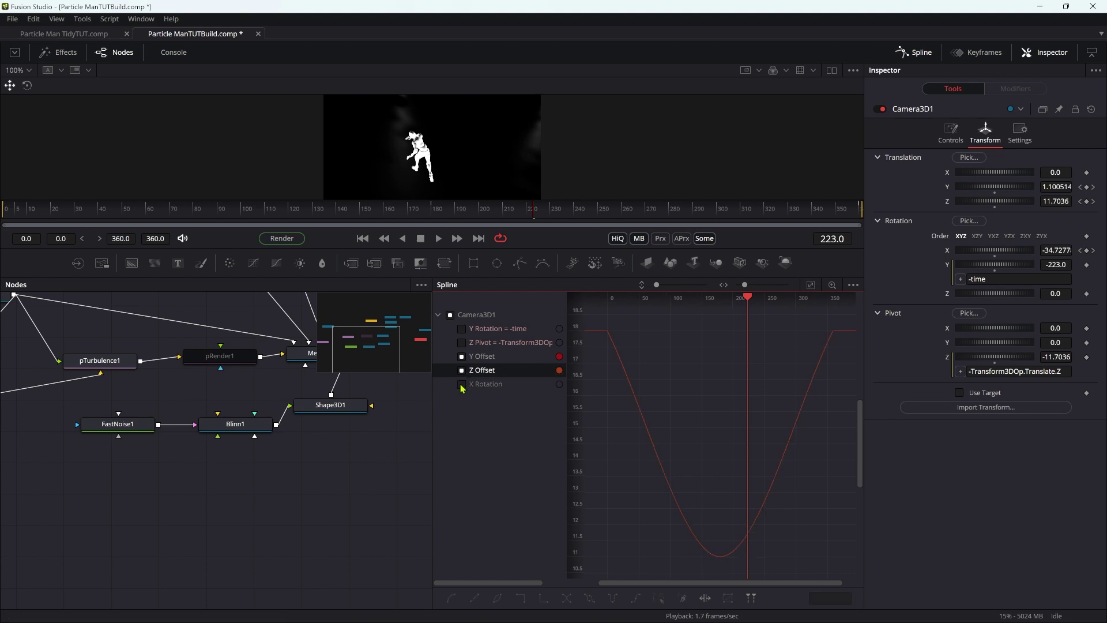
pyautogui.click(462, 385)
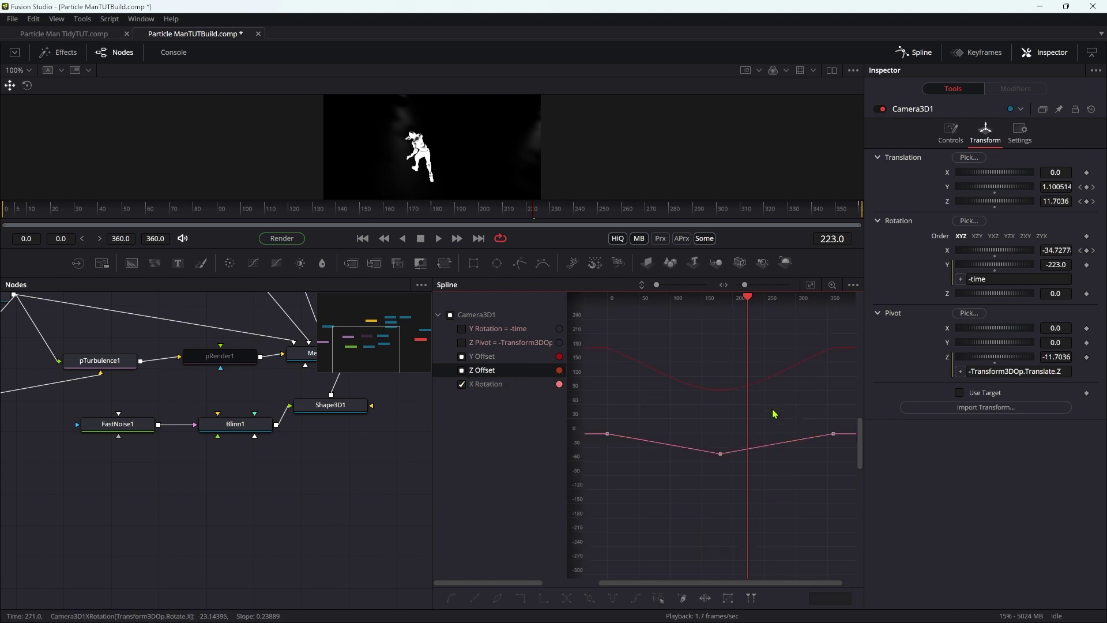
pyautogui.moveTo(683, 413); pyautogui.dragTo(752, 508)
pyautogui.hotkey('shift', 's')
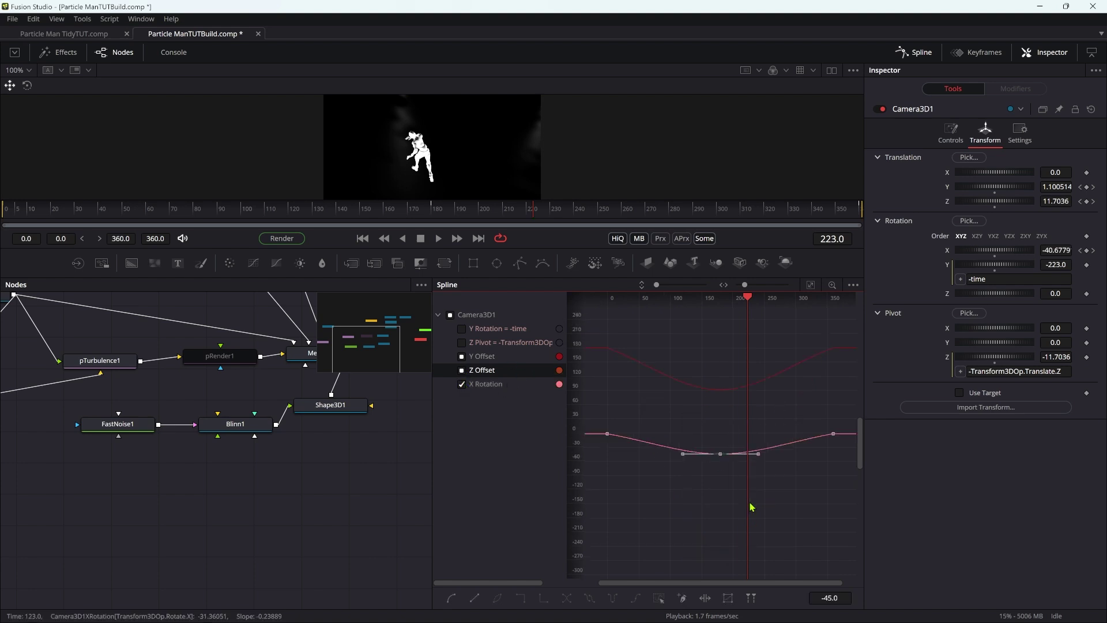
# Step: Add a Background node and merge Renderer3D1 over it
pyautogui.click(928, 56)
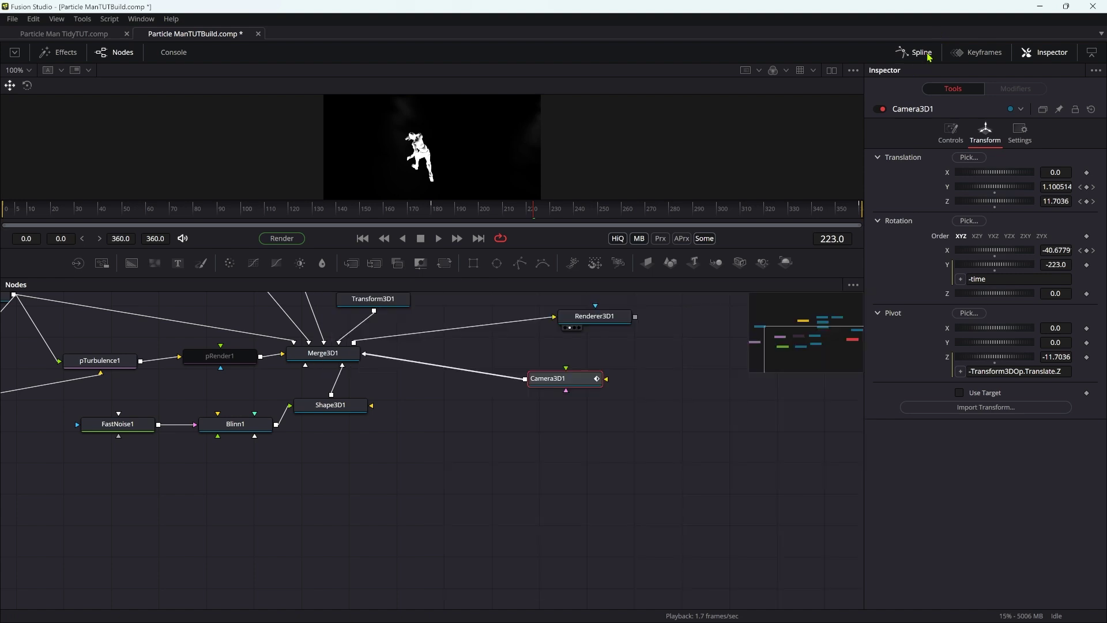
pyautogui.moveTo(631, 395); pyautogui.dragTo(574, 494, button='middle')
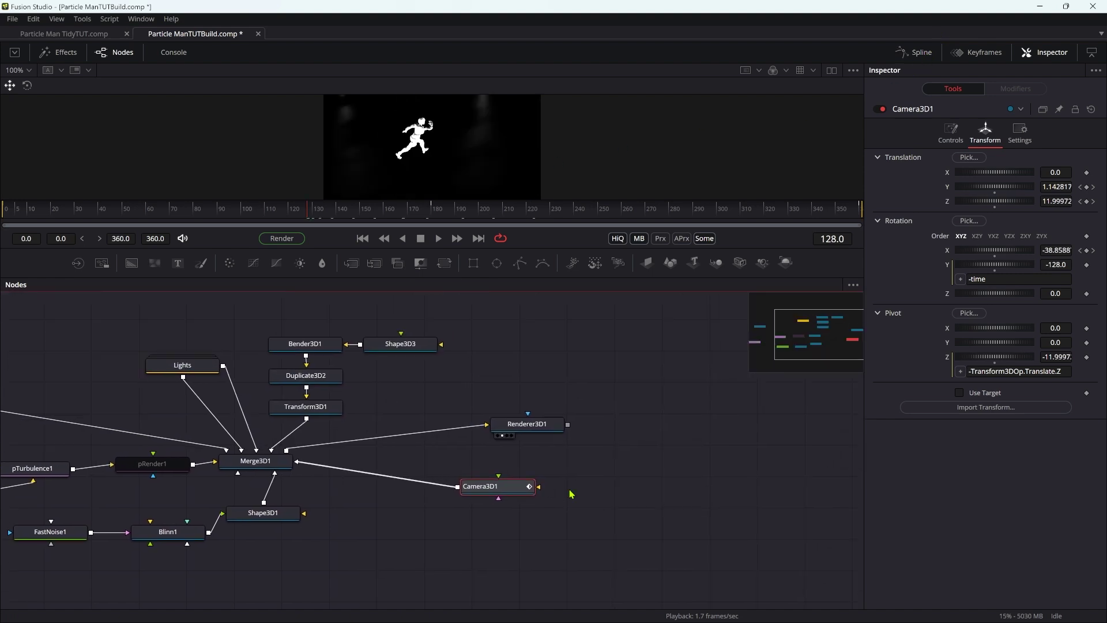
pyautogui.hotkey('shift', 'space')
pyautogui.write('bg')
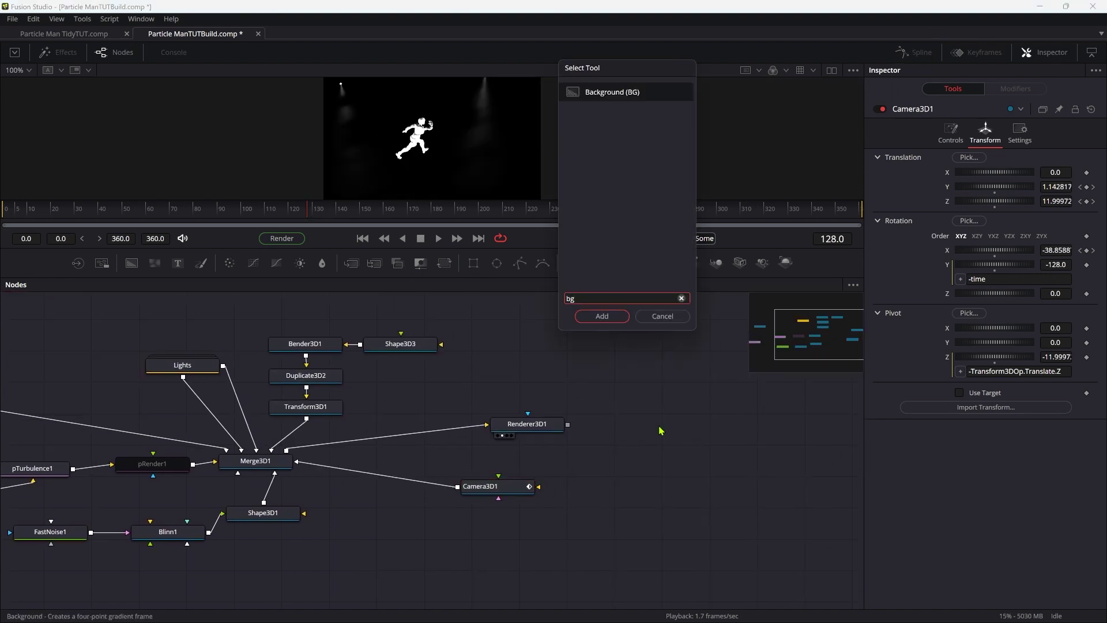
pyautogui.press('Return')
pyautogui.click(663, 433)
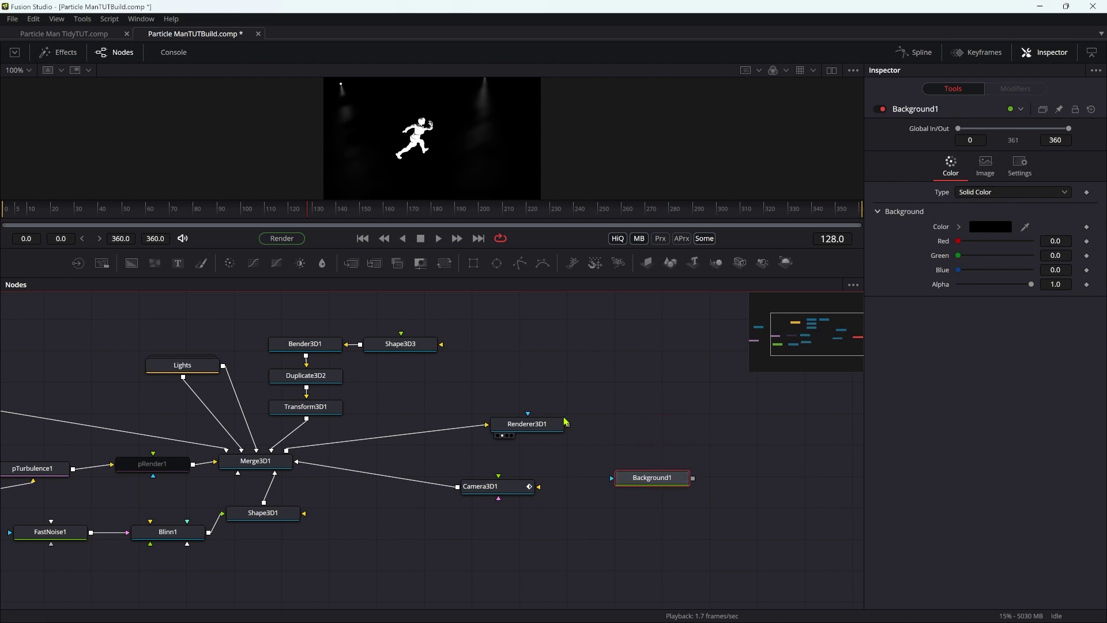
pyautogui.moveTo(563, 423); pyautogui.dragTo(692, 478)
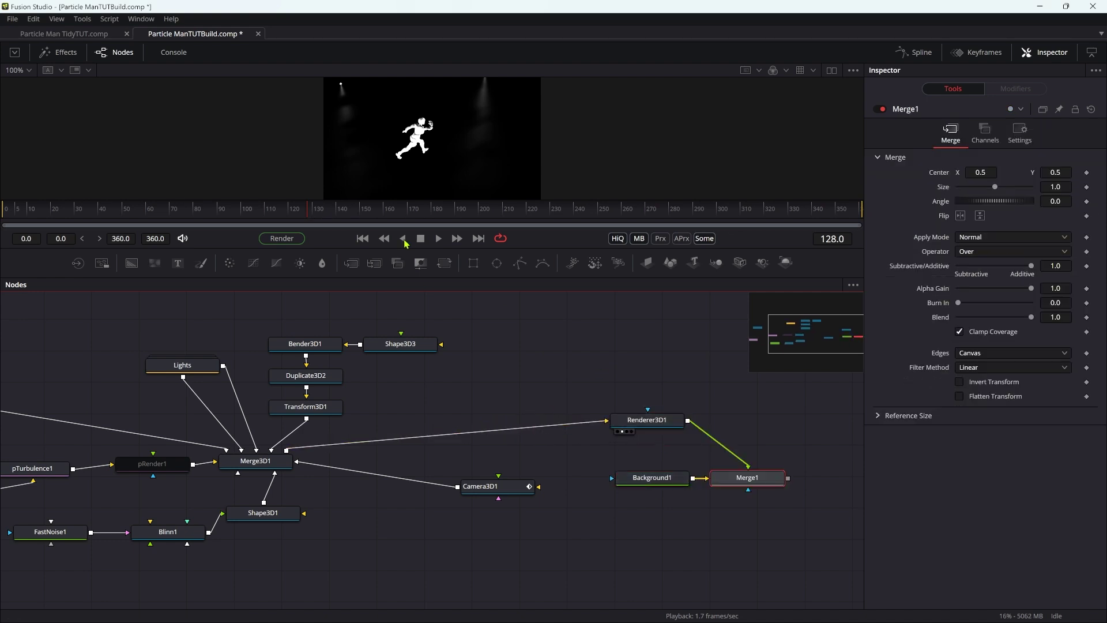
pyautogui.click(363, 239)
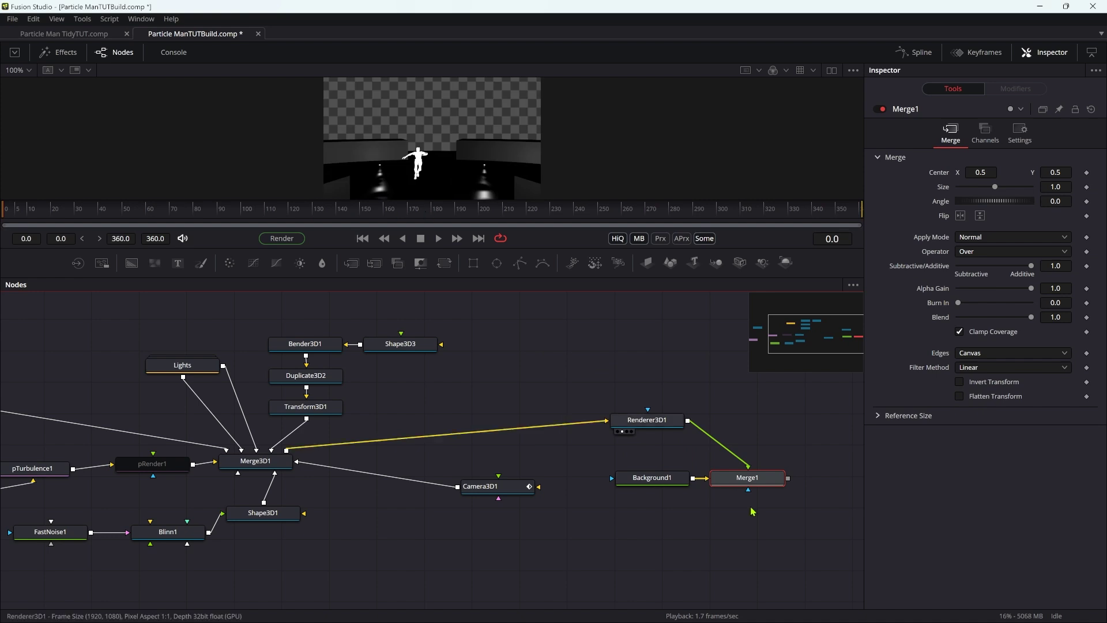
pyautogui.moveTo(659, 424); pyautogui.dragTo(636, 402)
# Step: Add a Luma Keyer fed by Renderer3D1, view it, and set Low to 0.35
pyautogui.click(687, 341)
pyautogui.hotkey('shift', 'space')
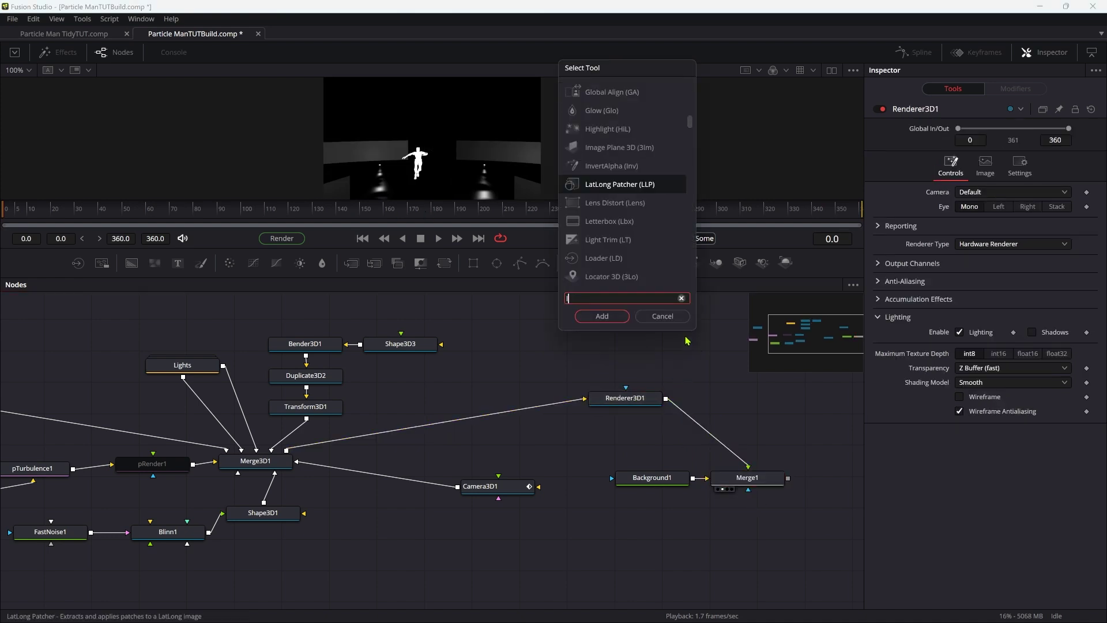
pyautogui.write('luma')
pyautogui.press('Return')
pyautogui.moveTo(663, 399); pyautogui.dragTo(701, 350)
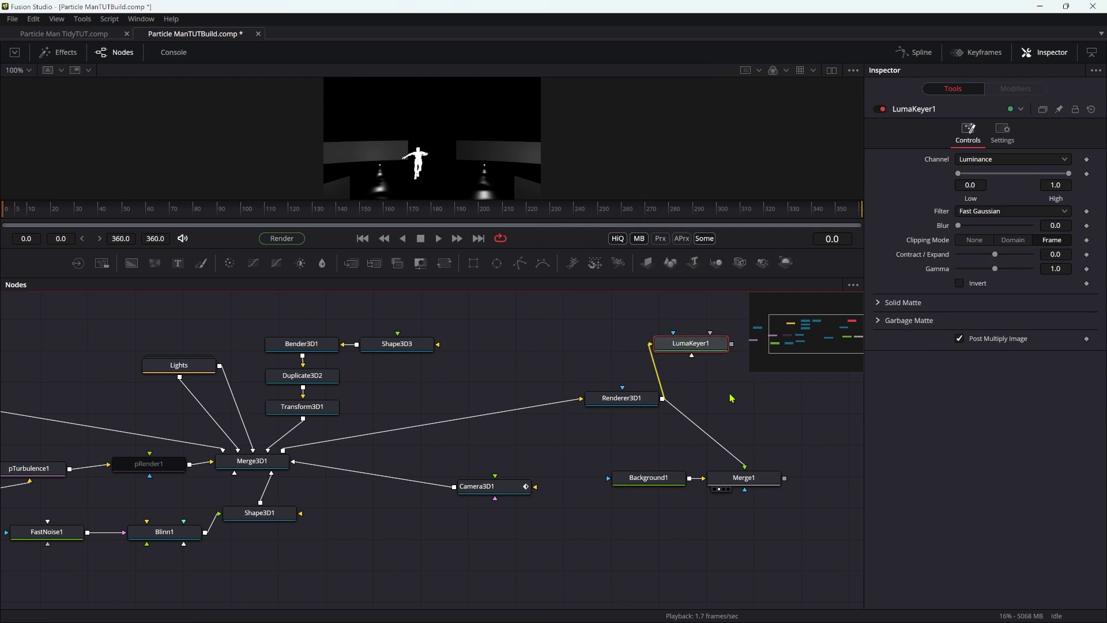
pyautogui.press('1')
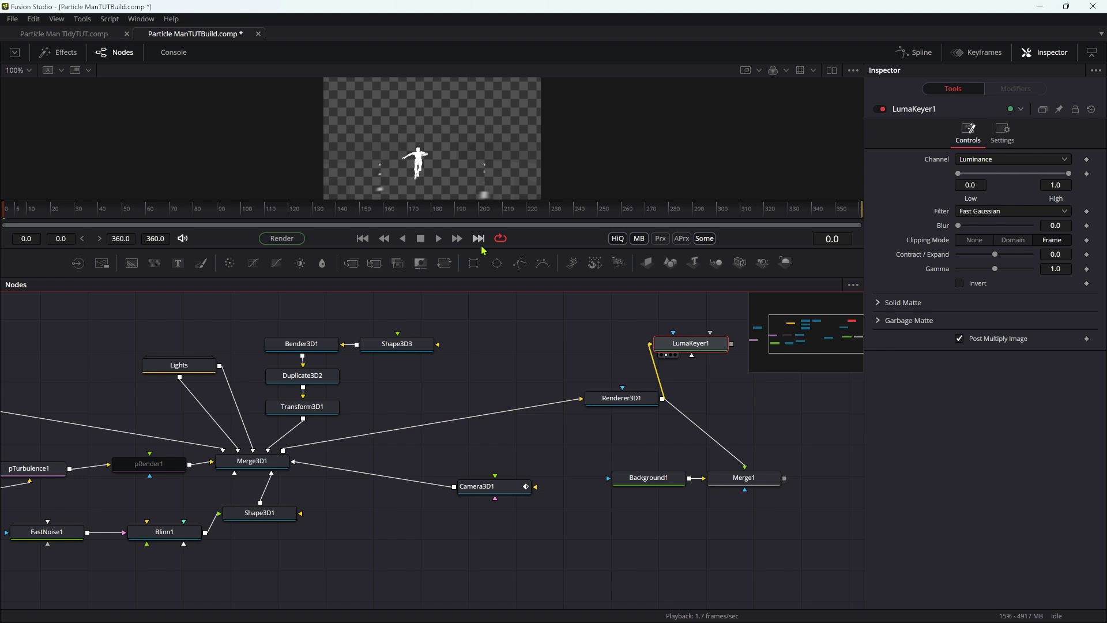
pyautogui.moveTo(483, 248); pyautogui.dragTo(464, 365)
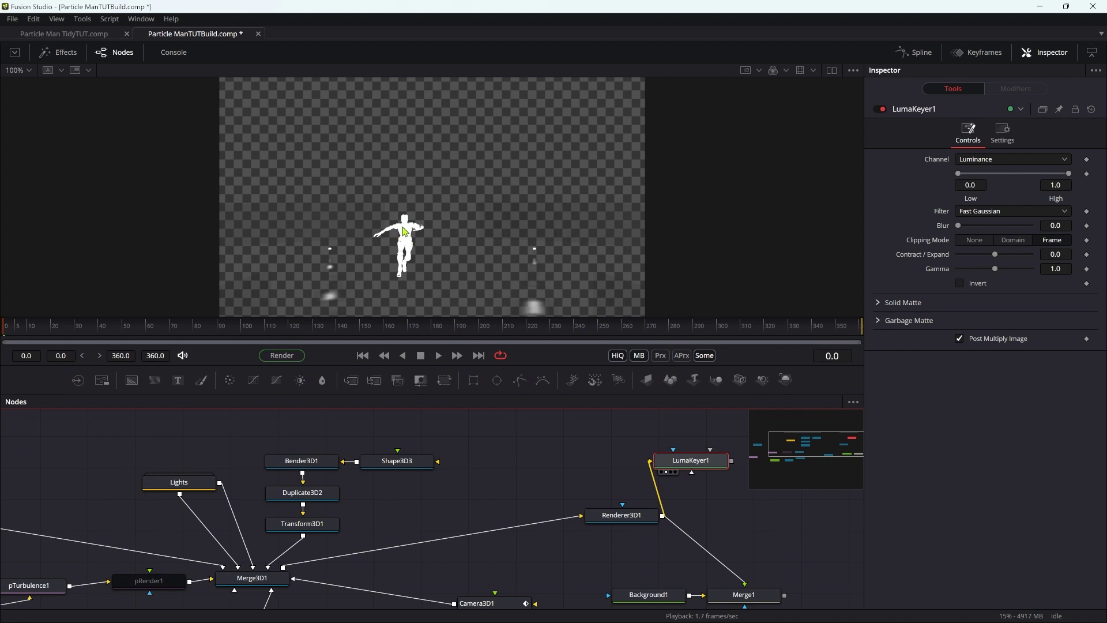
pyautogui.scroll(3, 744, 511)
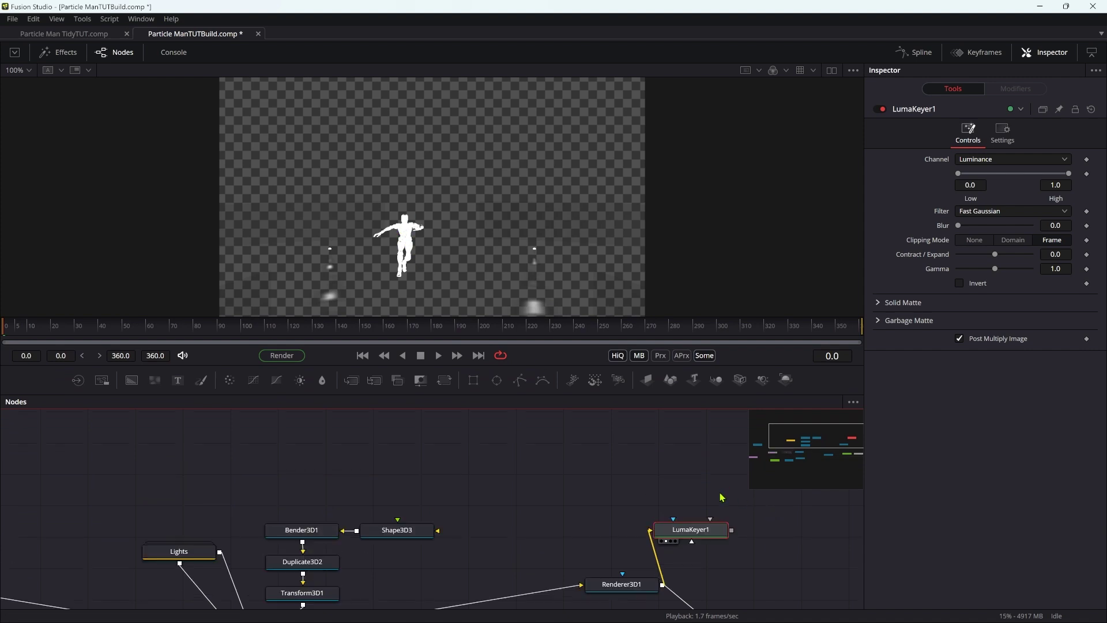
pyautogui.scroll(-2, 719, 516)
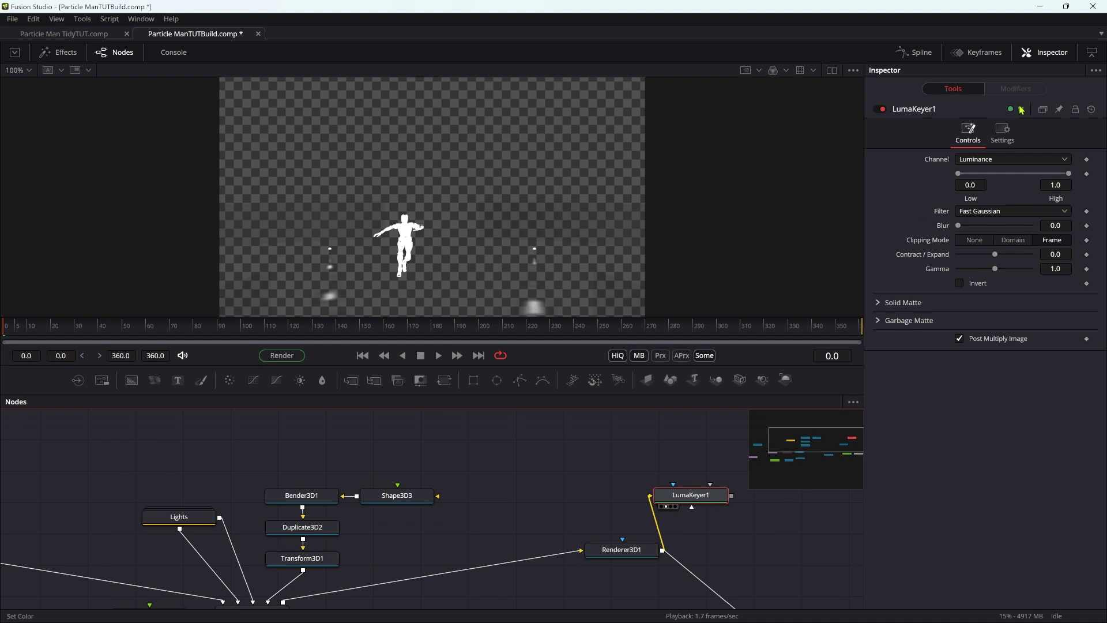
pyautogui.moveTo(960, 179); pyautogui.dragTo(1007, 185)
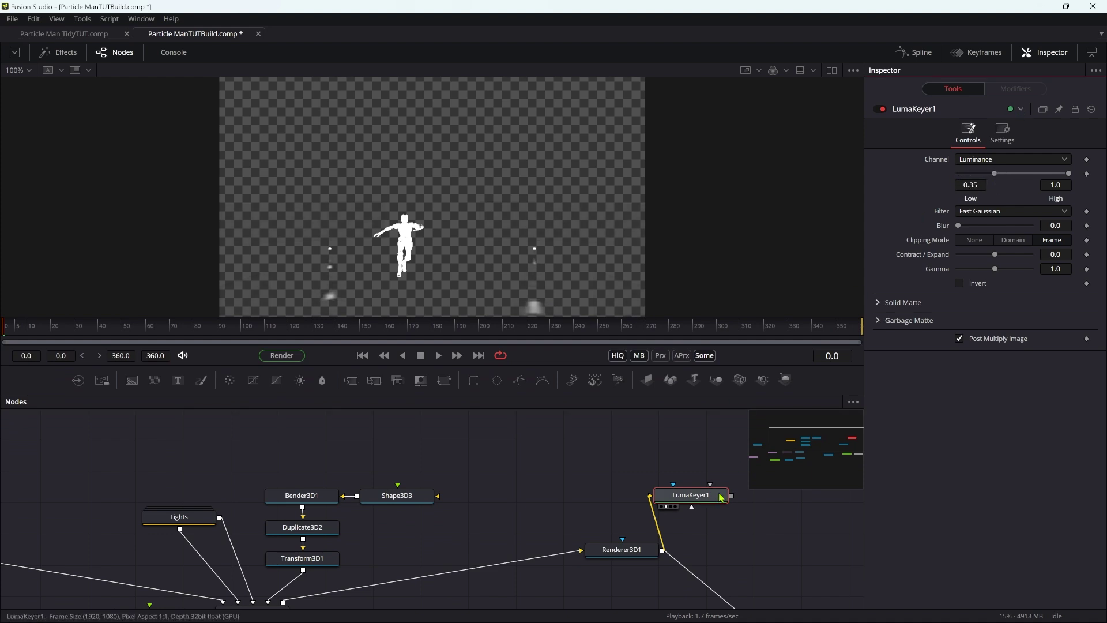
# Step: Add a Blur node after LumaKeyer1 with blur size 20
pyautogui.hotkey('shift', 'space')
pyautogui.write('blur')
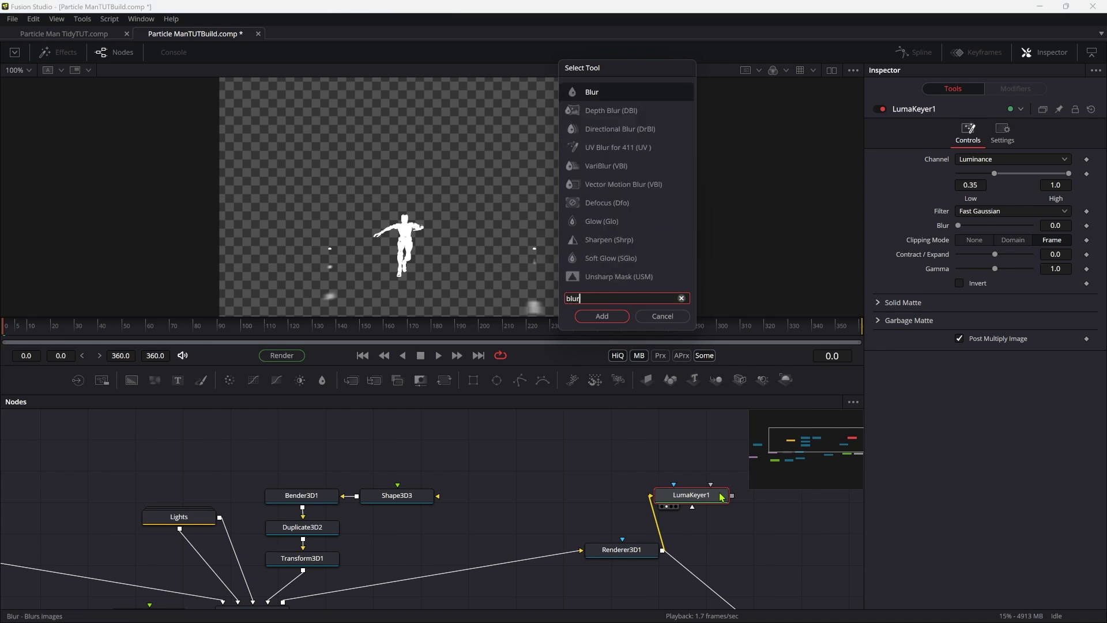
pyautogui.press('Return')
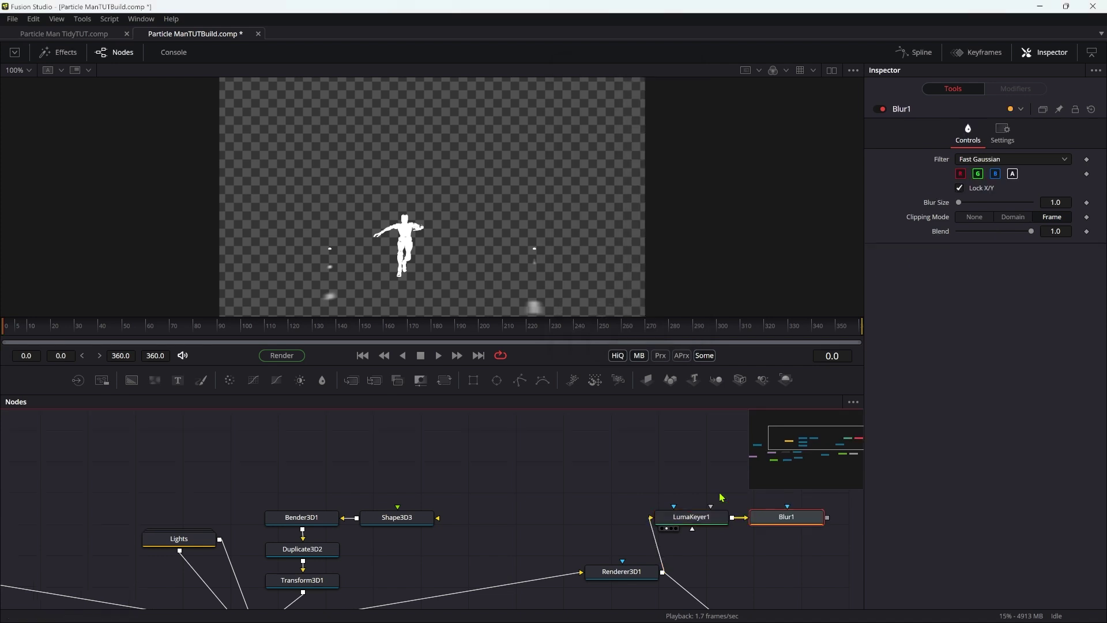
pyautogui.click(1060, 203)
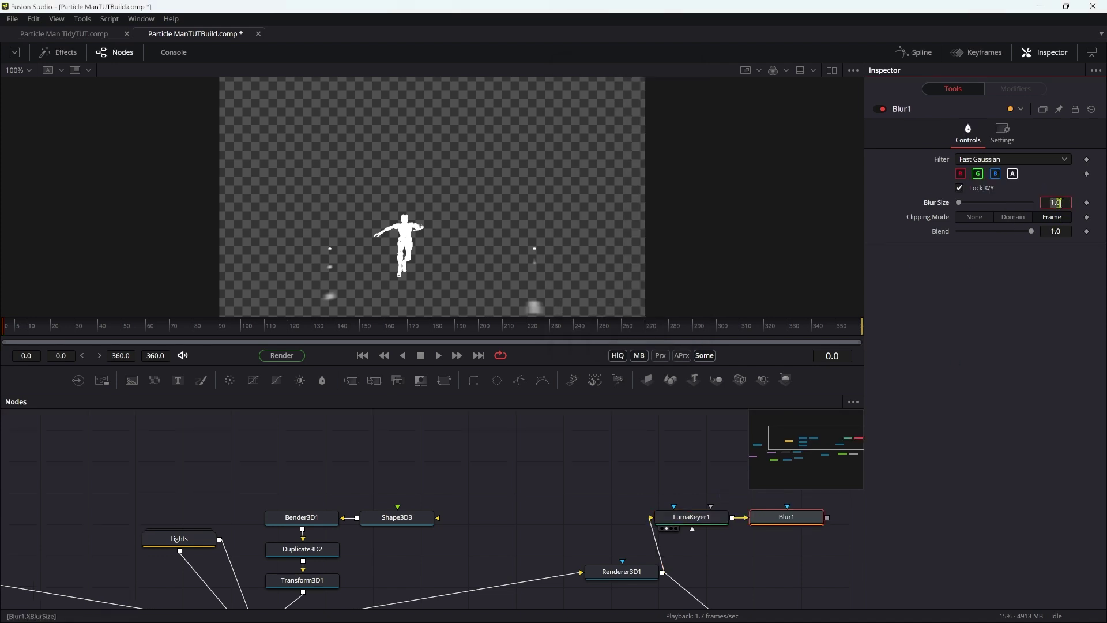
pyautogui.write('20')
pyautogui.press('Return')
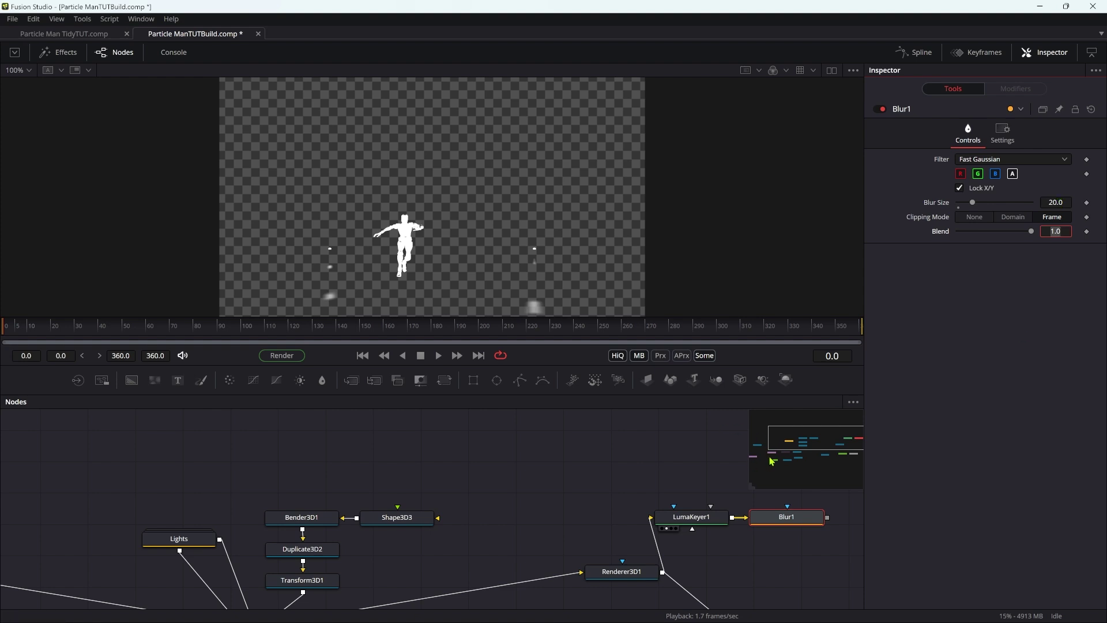
# Step: Merge the blurred key over Merge1 as Merge2 with Alpha Gain 0 for an additive glow
pyautogui.click(796, 444)
pyautogui.moveTo(795, 444); pyautogui.dragTo(832, 452)
pyautogui.moveTo(668, 449); pyautogui.dragTo(694, 570)
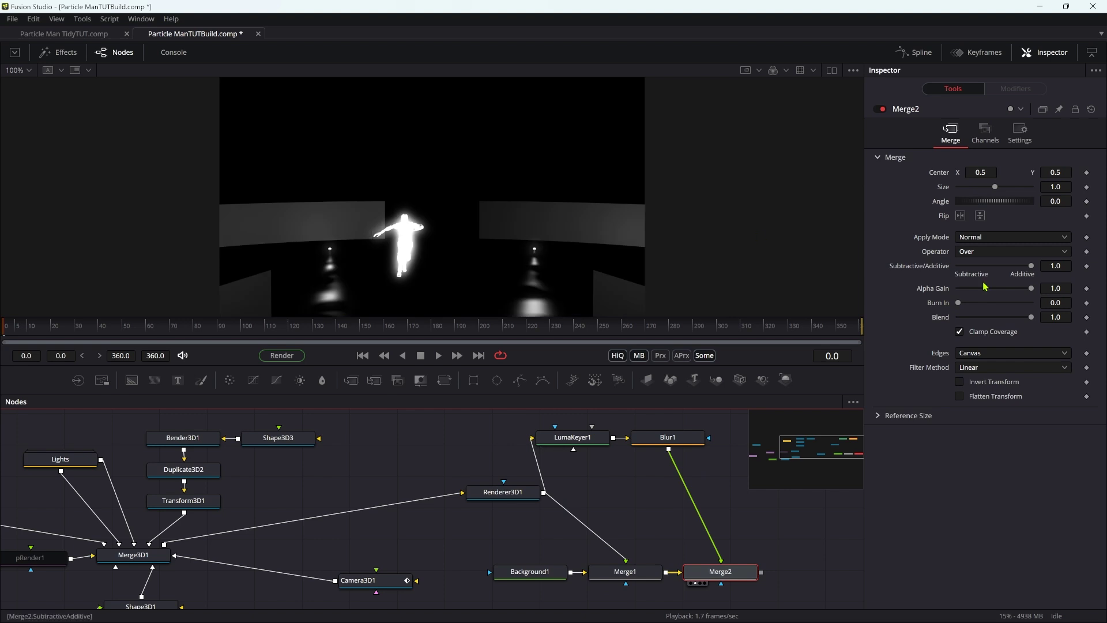
pyautogui.moveTo(1032, 288); pyautogui.dragTo(836, 286)
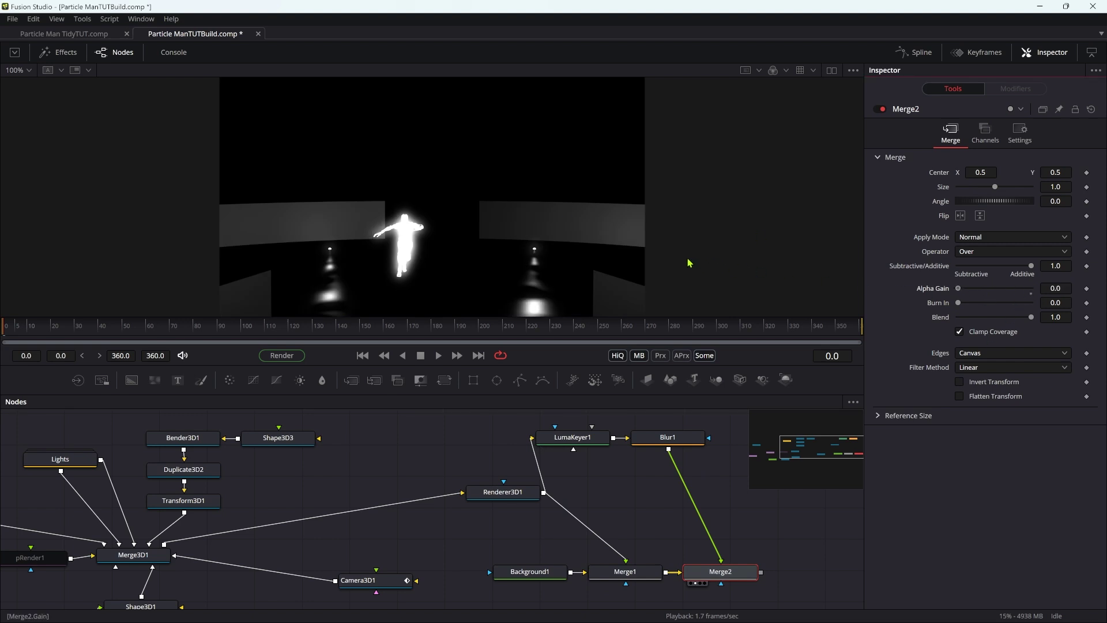
# Step: Insert a Color Gain after Blur1 with blue gain 1.5
pyautogui.click(674, 442)
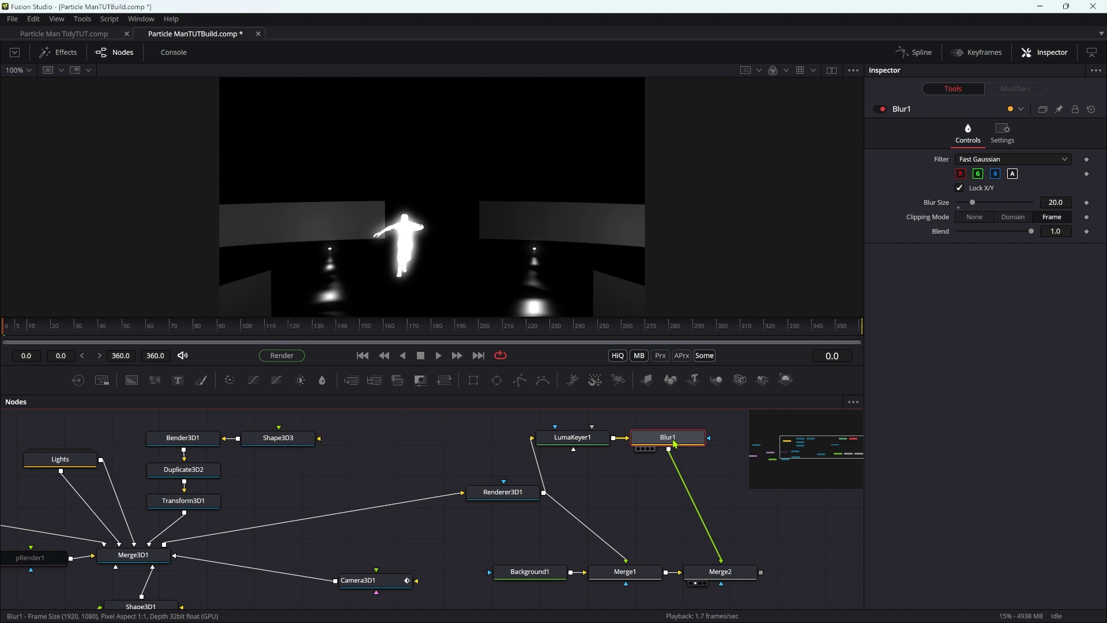
pyautogui.hotkey('shift', 'space')
pyautogui.write('col')
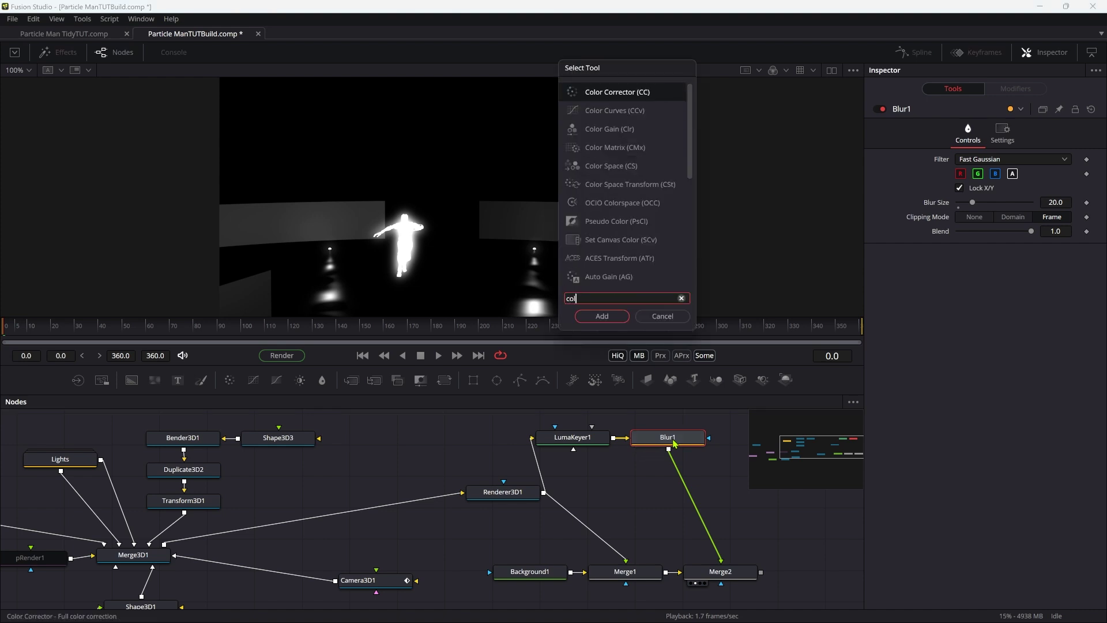
pyautogui.press('Down')
pyautogui.press('Down')
pyautogui.press('Return')
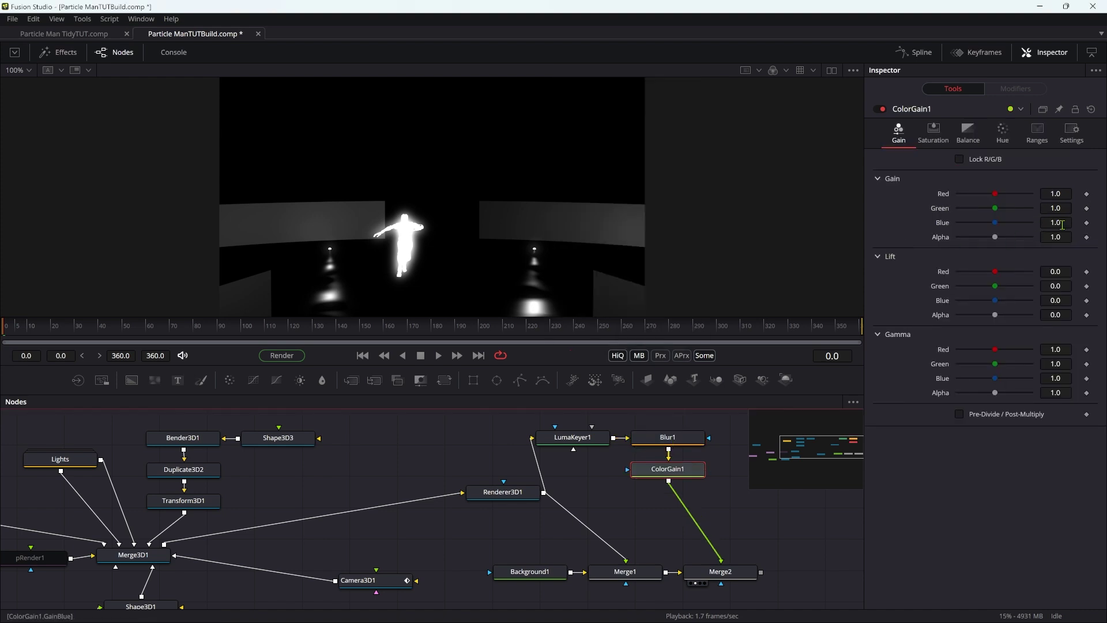
pyautogui.doubleClick(1065, 223)
pyautogui.write('1.2')
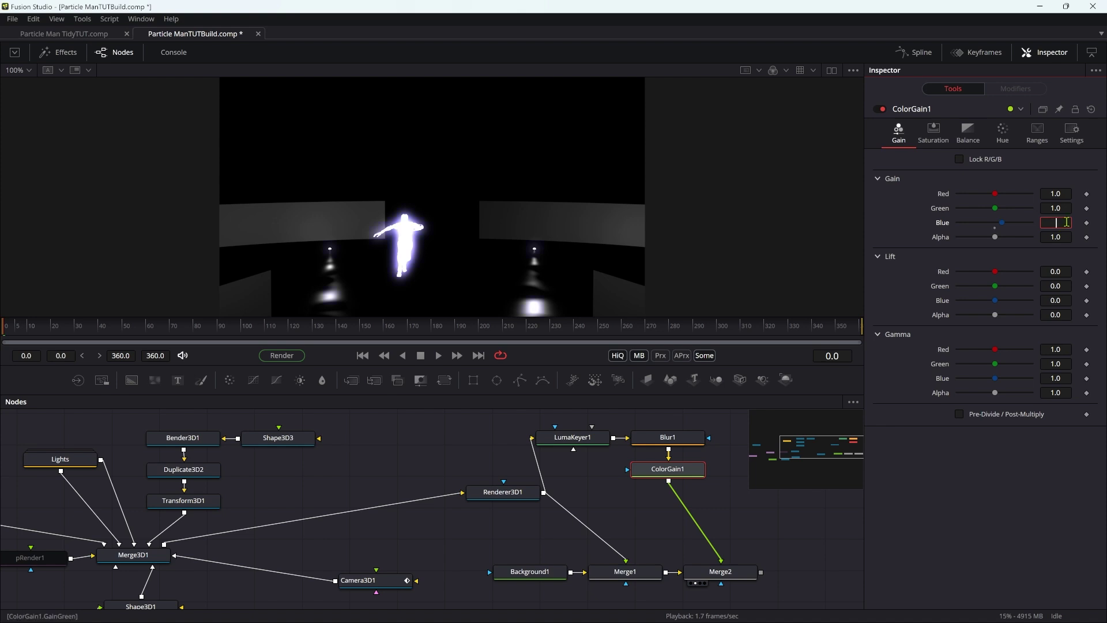
pyautogui.press('Tab')
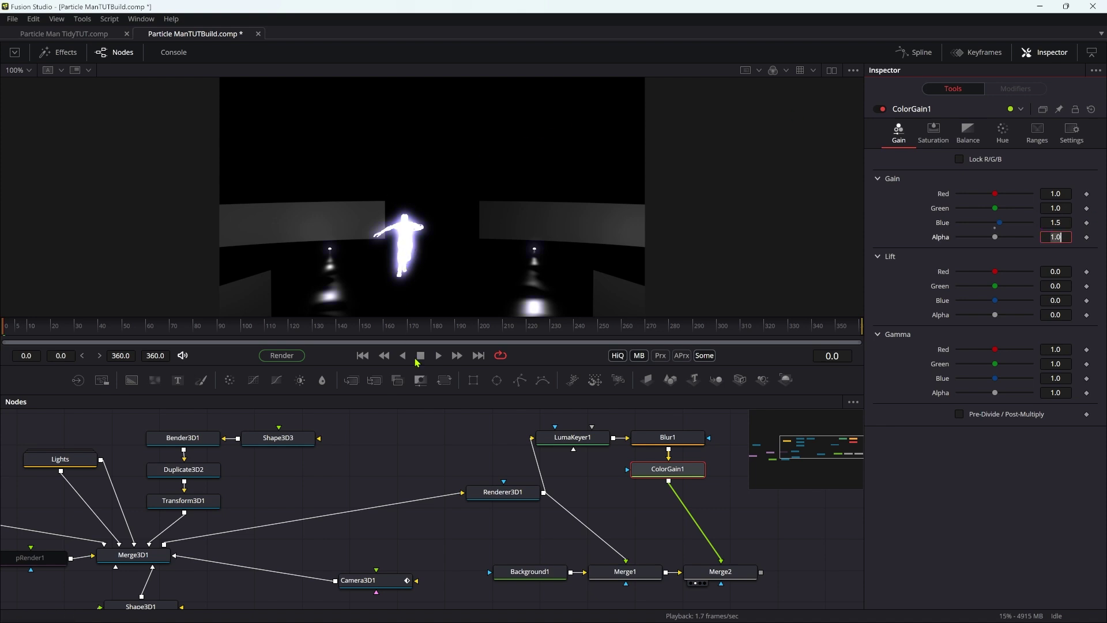
# Step: Disconnect the solid mesh from Merge3D1 and re-enable pRender1 so the dancer renders as particles
pyautogui.moveTo(355, 486); pyautogui.dragTo(566, 473, button='middle')
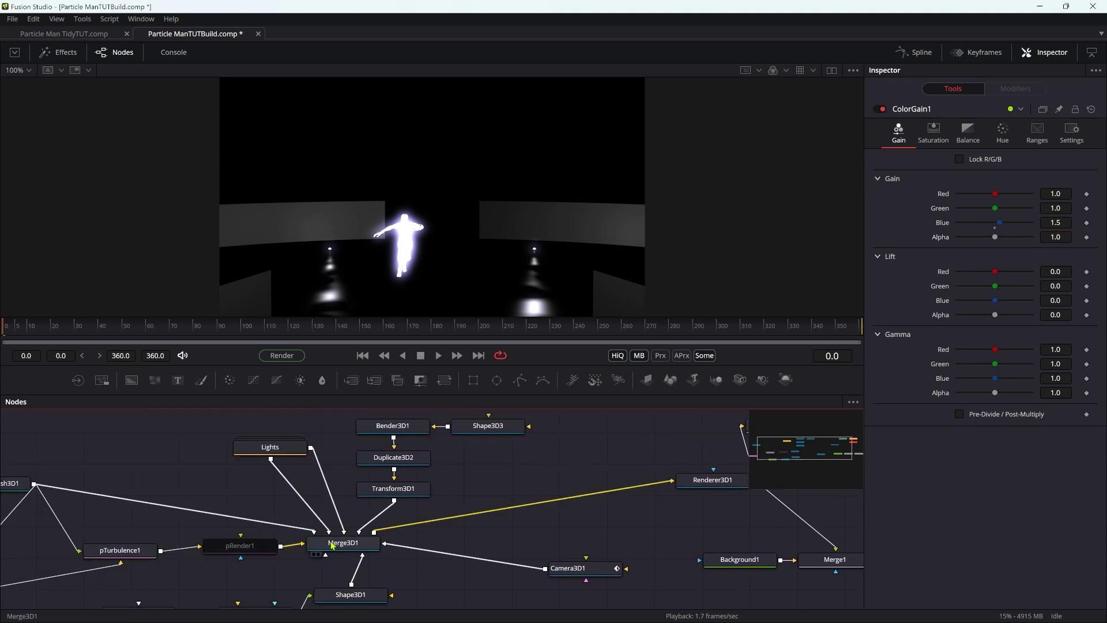
pyautogui.moveTo(316, 531); pyautogui.dragTo(243, 545)
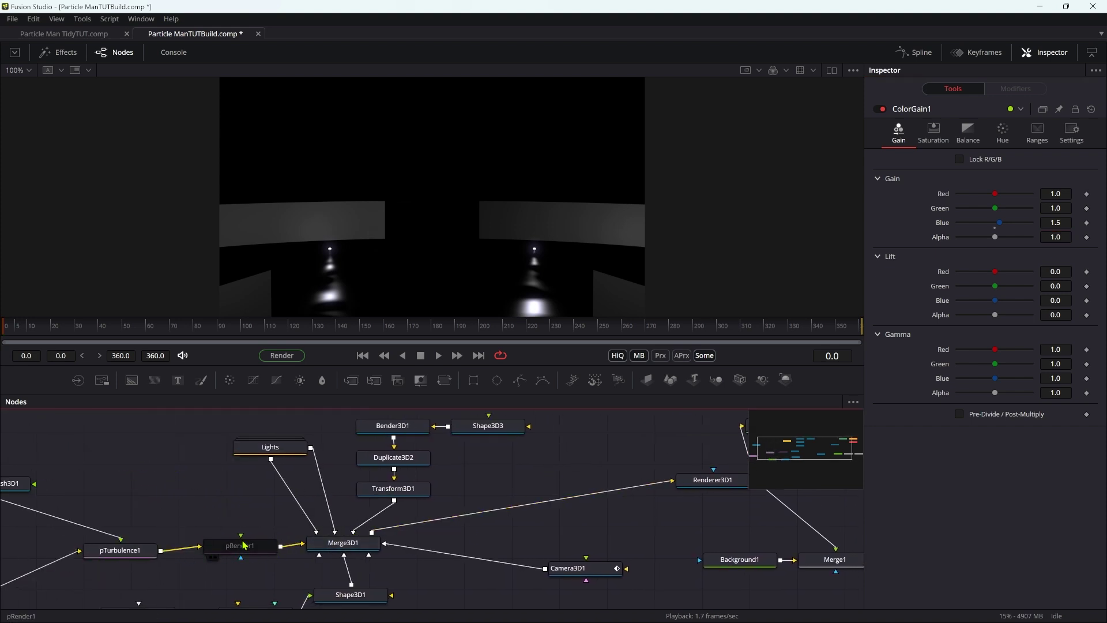
pyautogui.click(242, 547)
pyautogui.hotkey('ctrl', 'p')
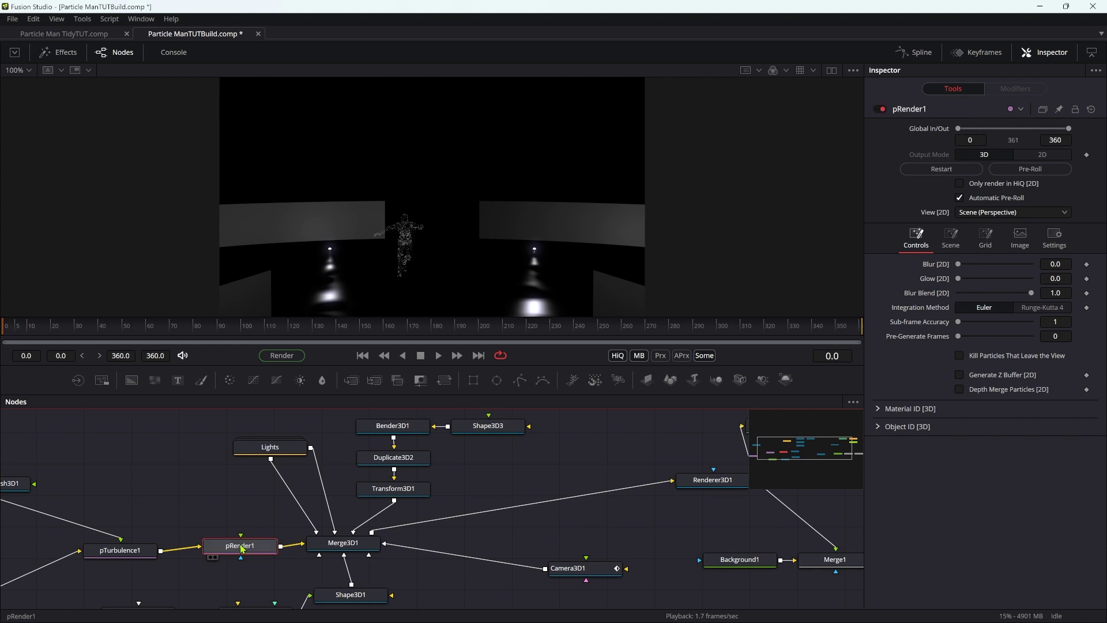